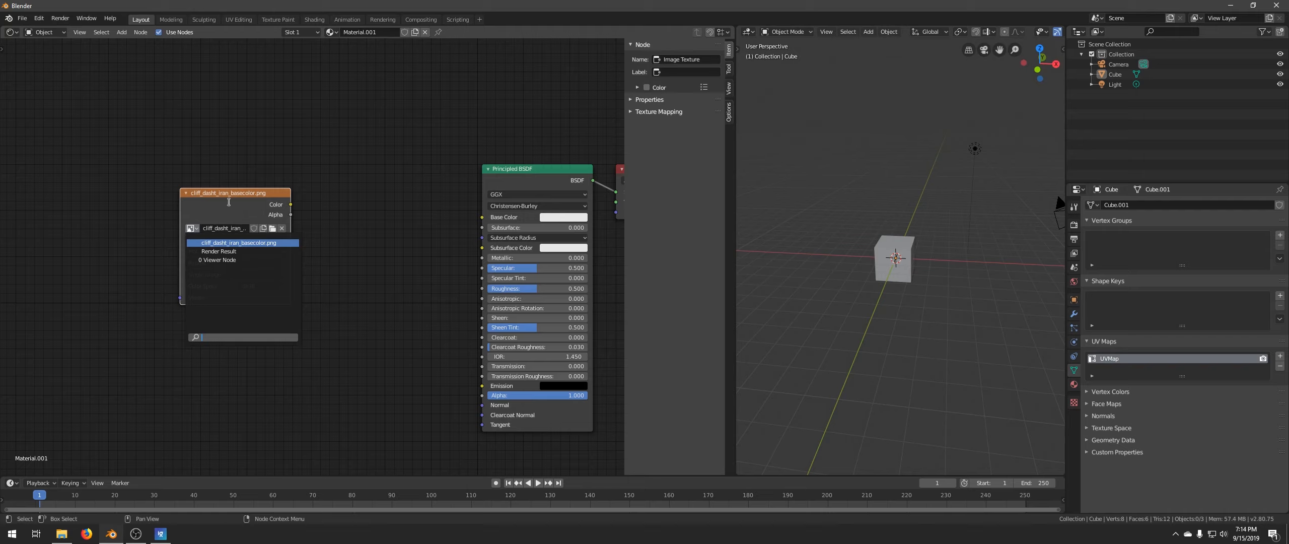
Switch the 3D viewport shading to Look Dev after trying Rendered shading on the cube
{"action": "middle_click_drag", "start_coordinate": [989, 217], "coordinate": [921, 242]}
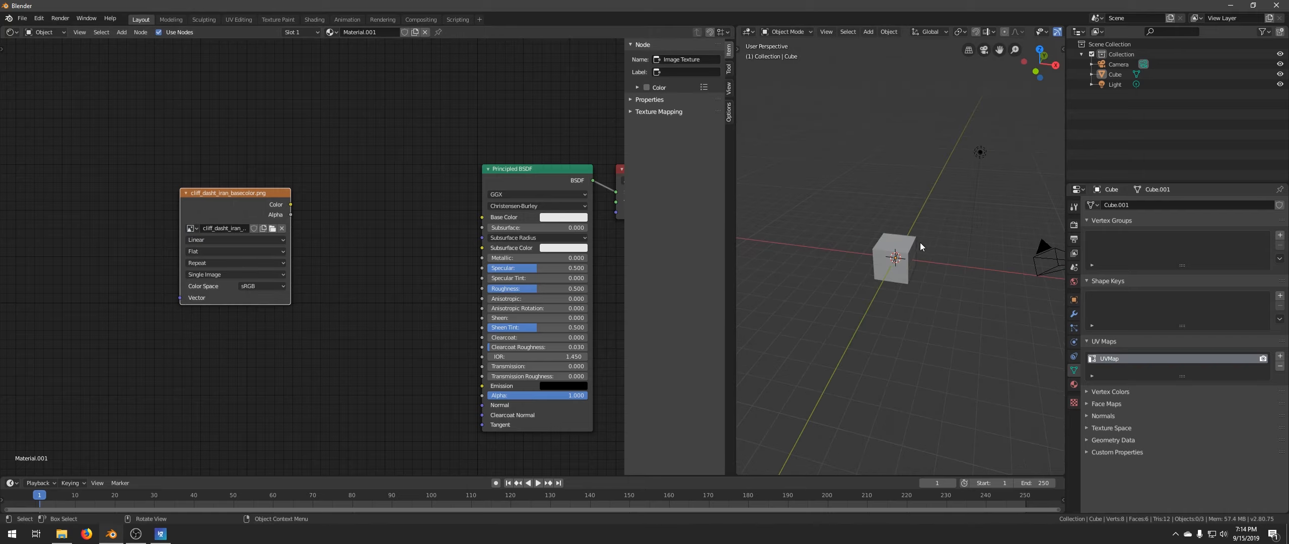
{"action": "scroll", "coordinate": [921, 242], "scroll_direction": "up", "scroll_amount": 3}
{"action": "key", "text": "z"}
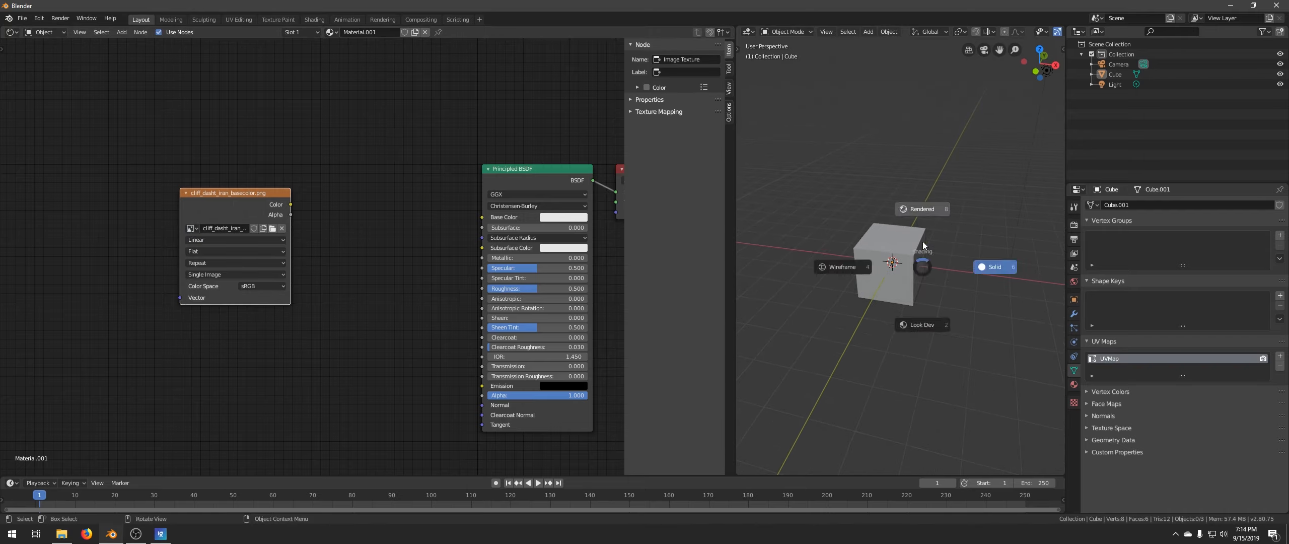
{"action": "left_click", "coordinate": [924, 206]}
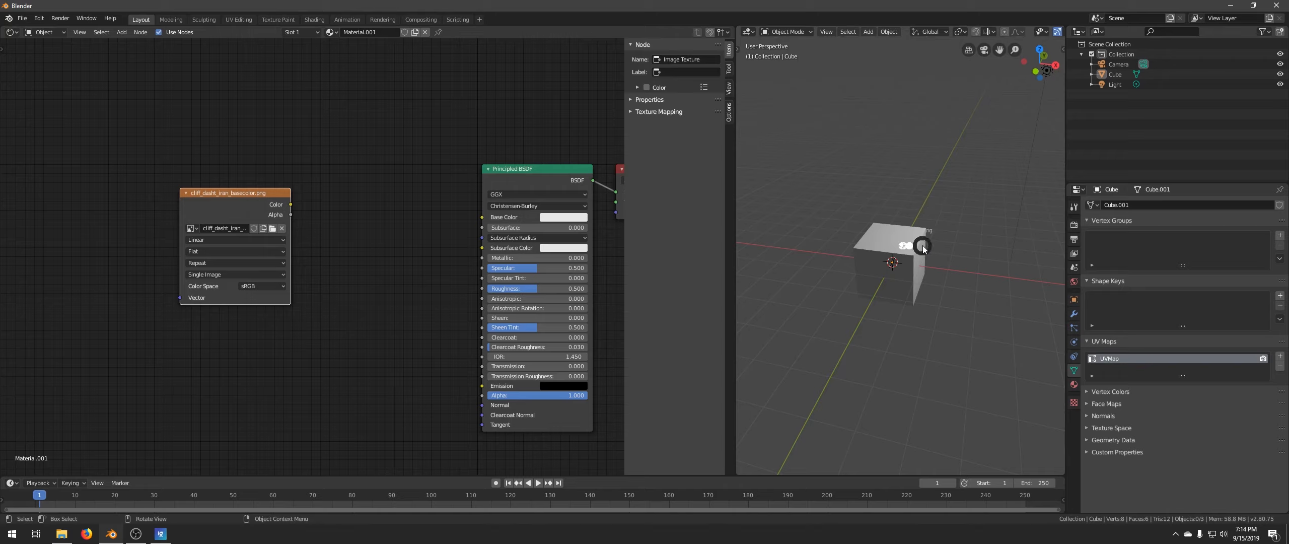
{"action": "key", "text": "z"}
{"action": "left_click", "coordinate": [915, 308]}
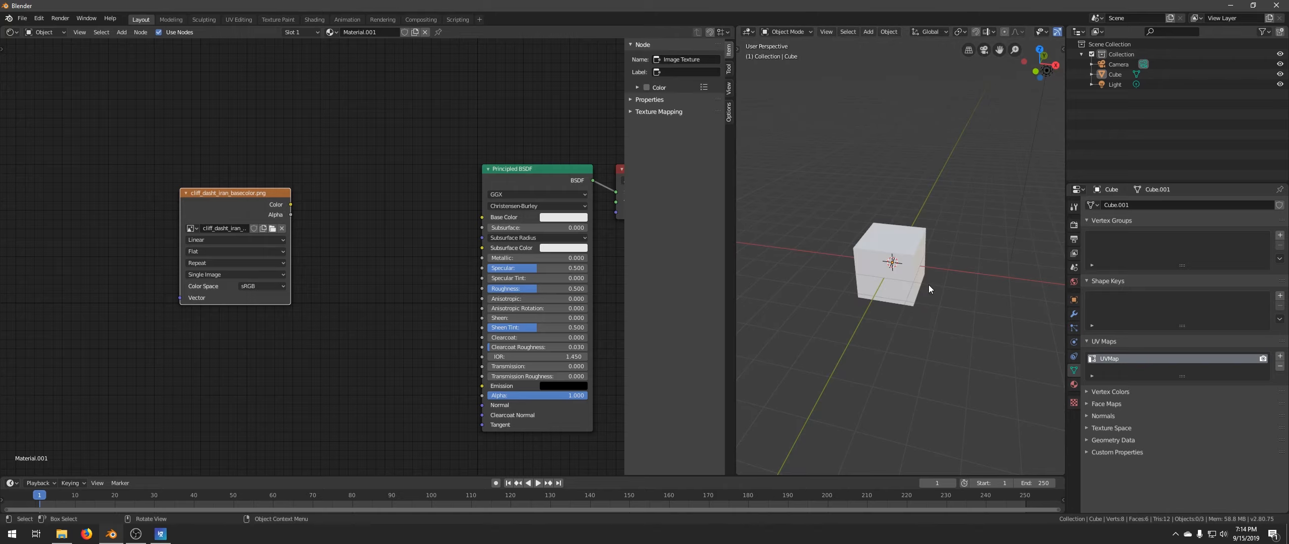
{"action": "mouse_move", "coordinate": [929, 284]}
{"action": "middle_mouse_down"}
{"action": "mouse_move", "coordinate": [951, 256]}
{"action": "mouse_move", "coordinate": [917, 278]}
{"action": "mouse_move", "coordinate": [933, 246]}
{"action": "middle_mouse_up"}
{"action": "key", "text": "z"}
{"action": "key", "text": "Escape"}
{"action": "scroll", "coordinate": [925, 273], "scroll_direction": "up", "scroll_amount": 2}
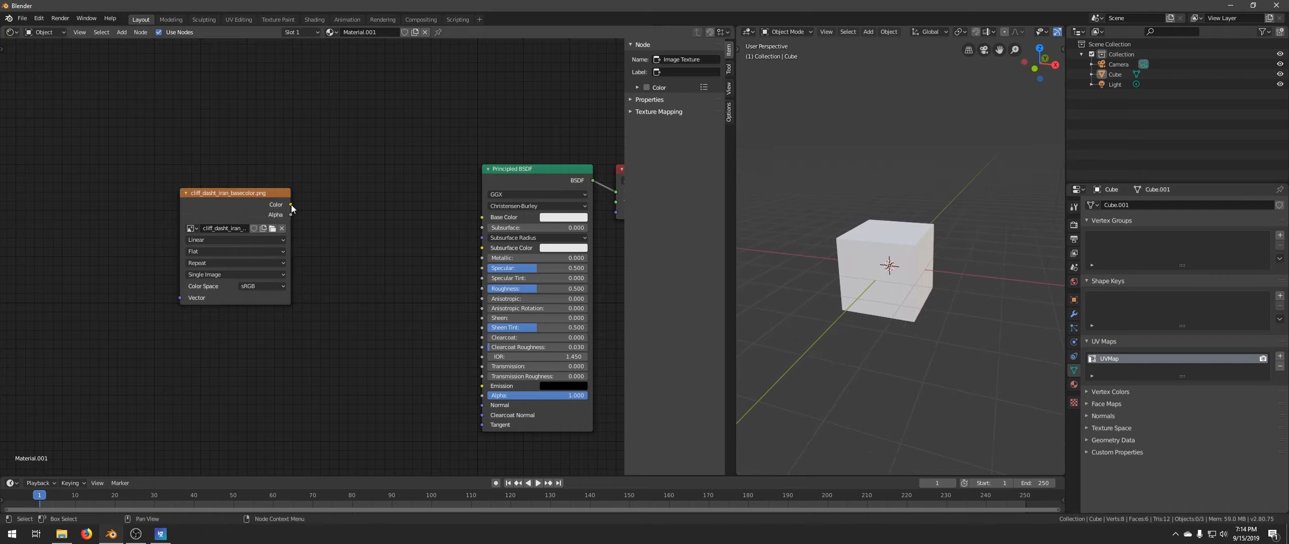
Connect the Color output of the cliff_dasht_iran_basecolor.png texture to the Principled BSDF's Base Color and inspect the textured cube
{"action": "left_click_drag", "start_coordinate": [291, 205], "coordinate": [492, 218]}
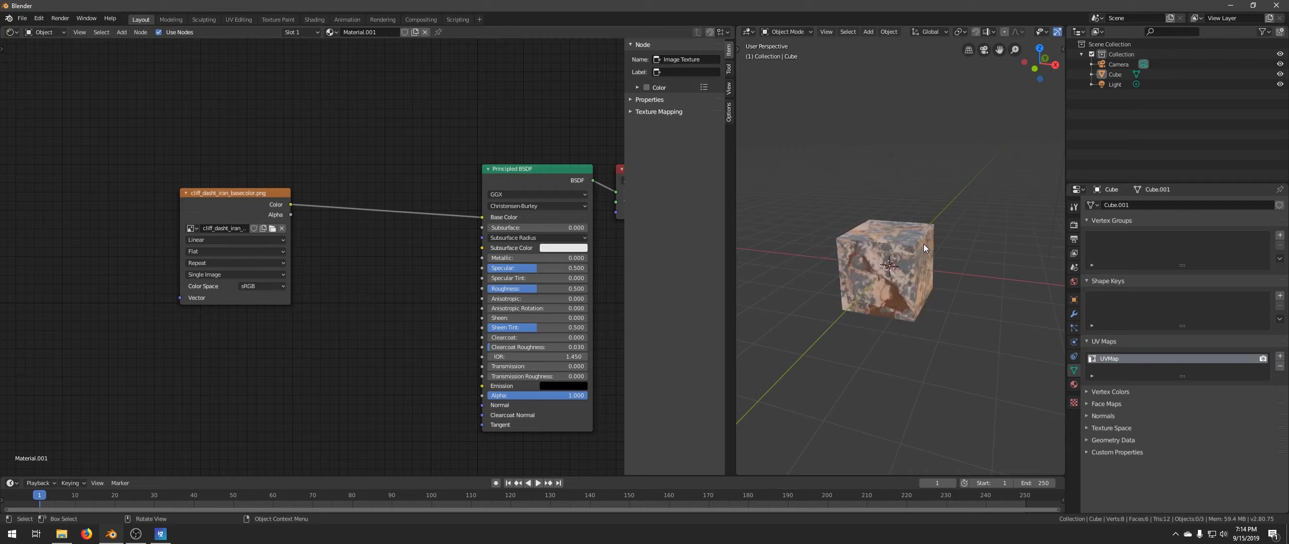
{"action": "middle_click_drag", "start_coordinate": [923, 247], "coordinate": [889, 206]}
{"action": "middle_click_drag", "start_coordinate": [826, 284], "coordinate": [881, 263]}
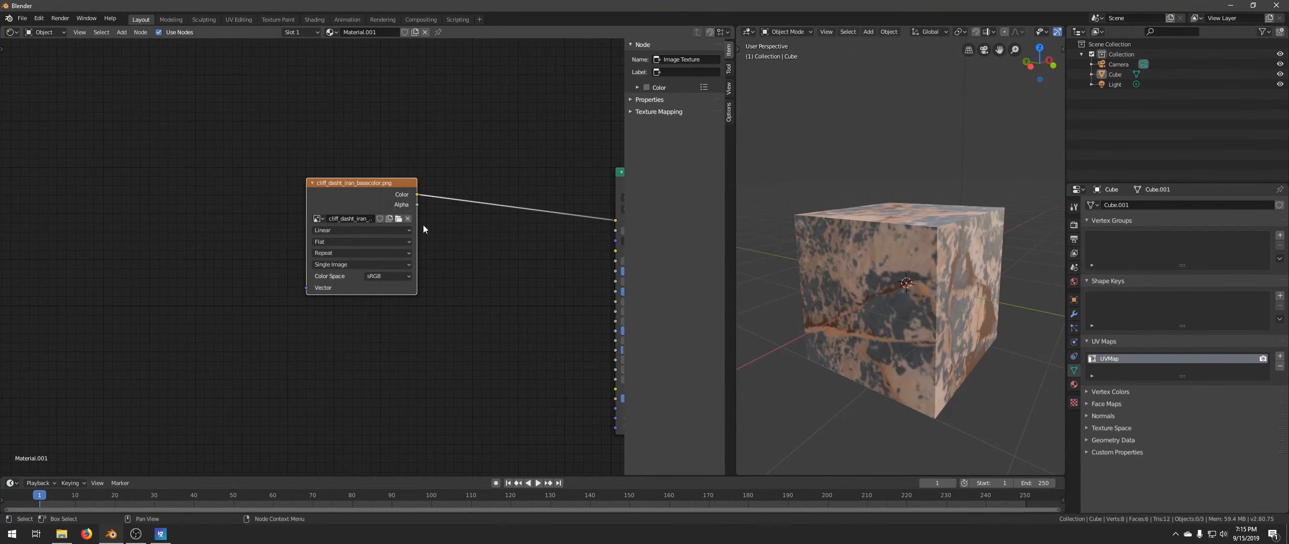
{"action": "left_click_drag", "start_coordinate": [380, 195], "coordinate": [367, 202]}
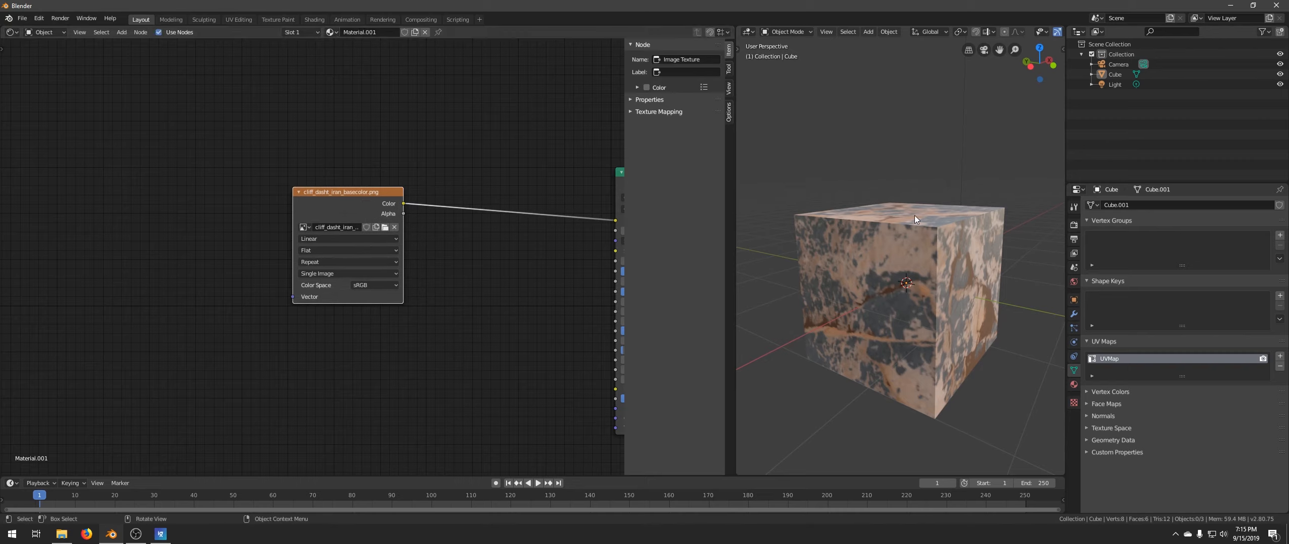
{"action": "middle_click_drag", "start_coordinate": [915, 215], "coordinate": [858, 236]}
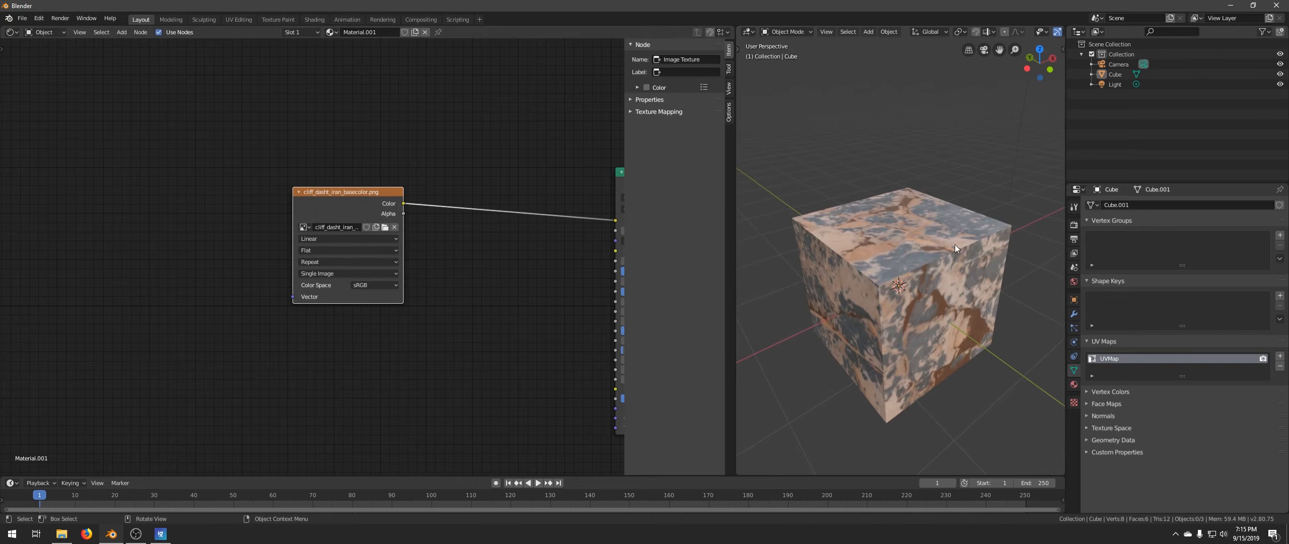
Add a UV Map node before the image texture node and set it to use UVMap
{"action": "middle_click_drag", "start_coordinate": [405, 245], "coordinate": [484, 245]}
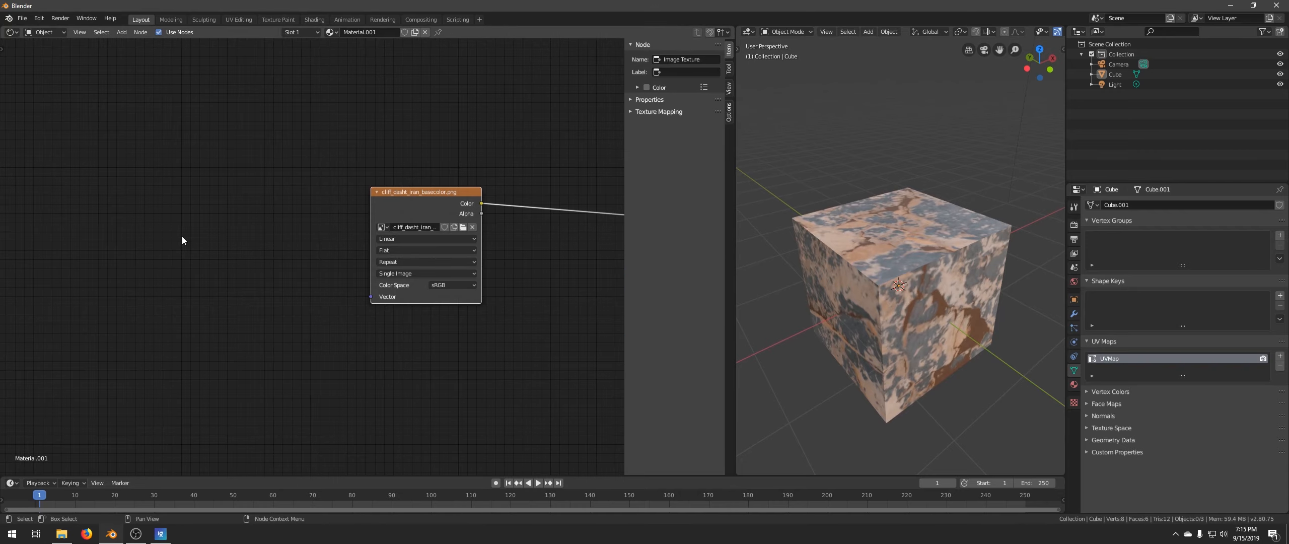
{"action": "key", "text": "shift+a"}
{"action": "mouse_move", "coordinate": [147, 206]}
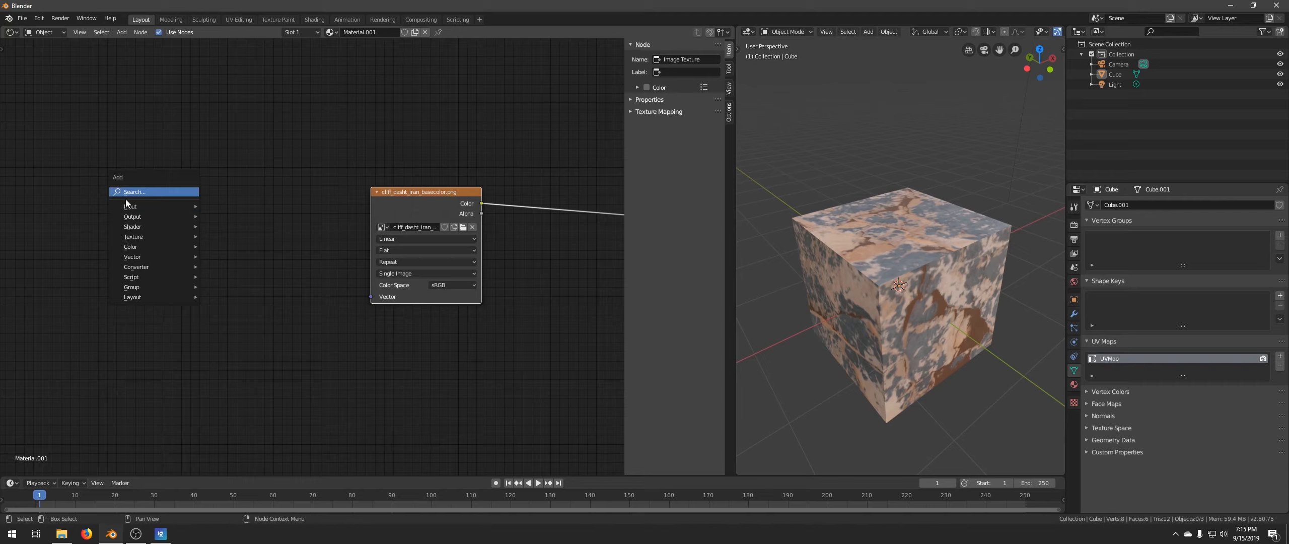
{"action": "left_click", "coordinate": [244, 361]}
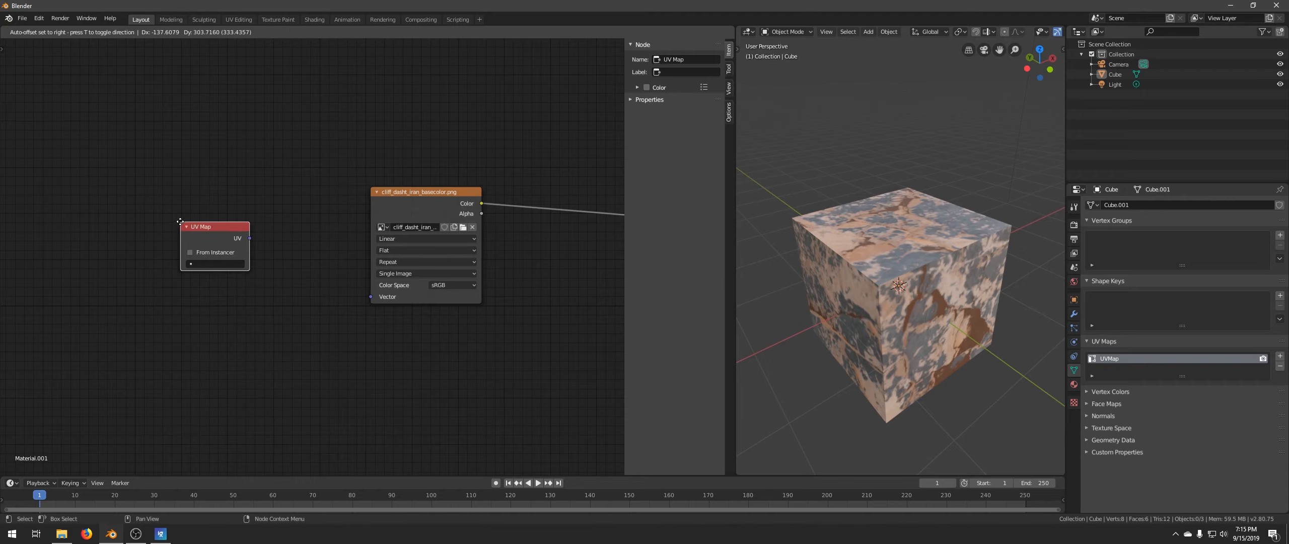
{"action": "left_click", "coordinate": [180, 222]}
{"action": "left_click", "coordinate": [214, 264]}
{"action": "left_click", "coordinate": [212, 278]}
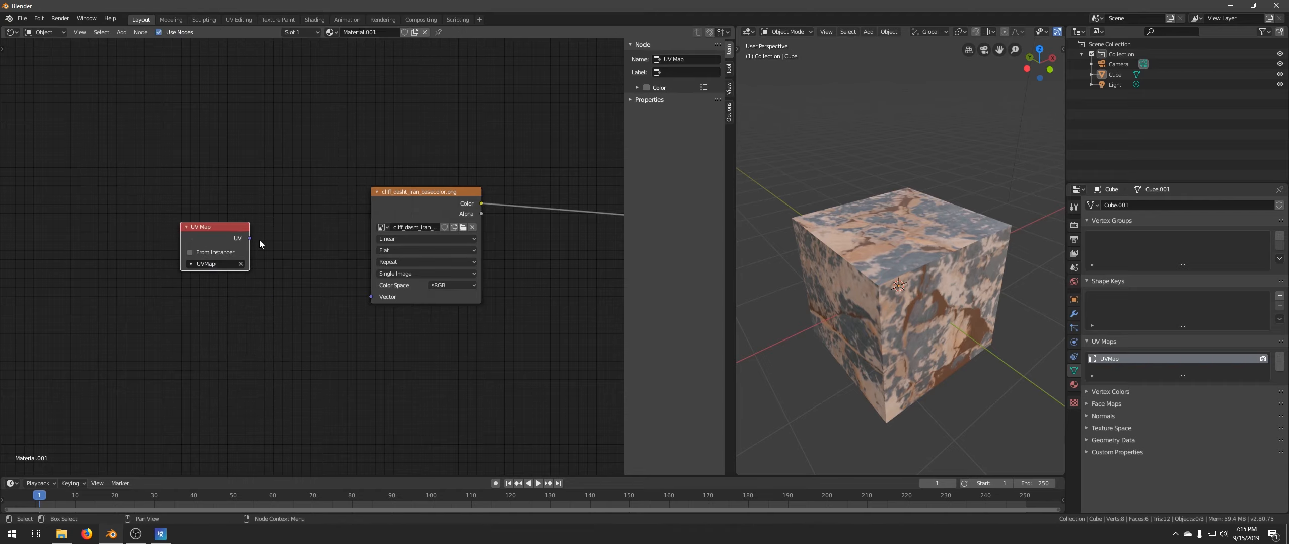
Connect the UV Map node's UV output to the image texture's Vector input and tidy the node arrangement
{"action": "left_click_drag", "start_coordinate": [431, 196], "coordinate": [437, 180]}
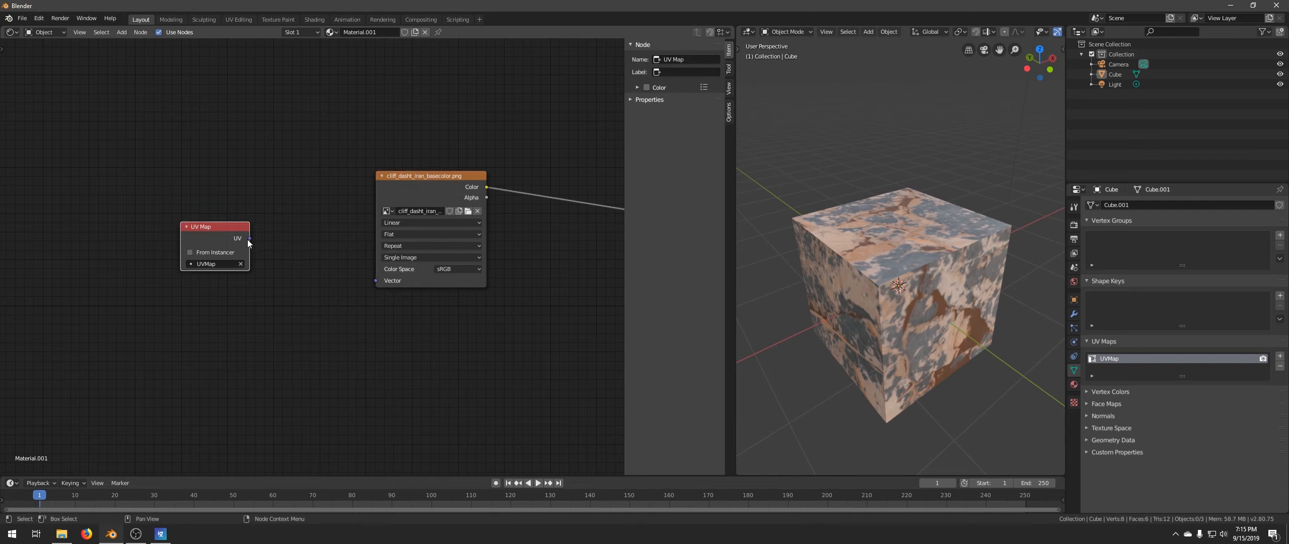
{"action": "left_click_drag", "start_coordinate": [250, 238], "coordinate": [377, 280]}
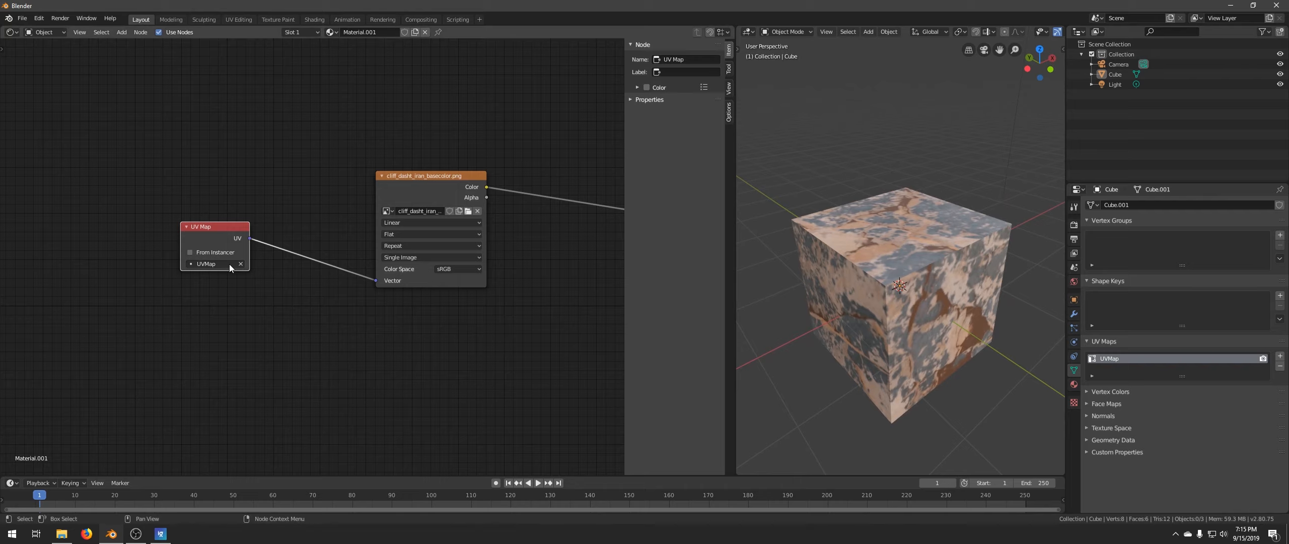
{"action": "left_click_drag", "start_coordinate": [214, 264], "coordinate": [219, 278]}
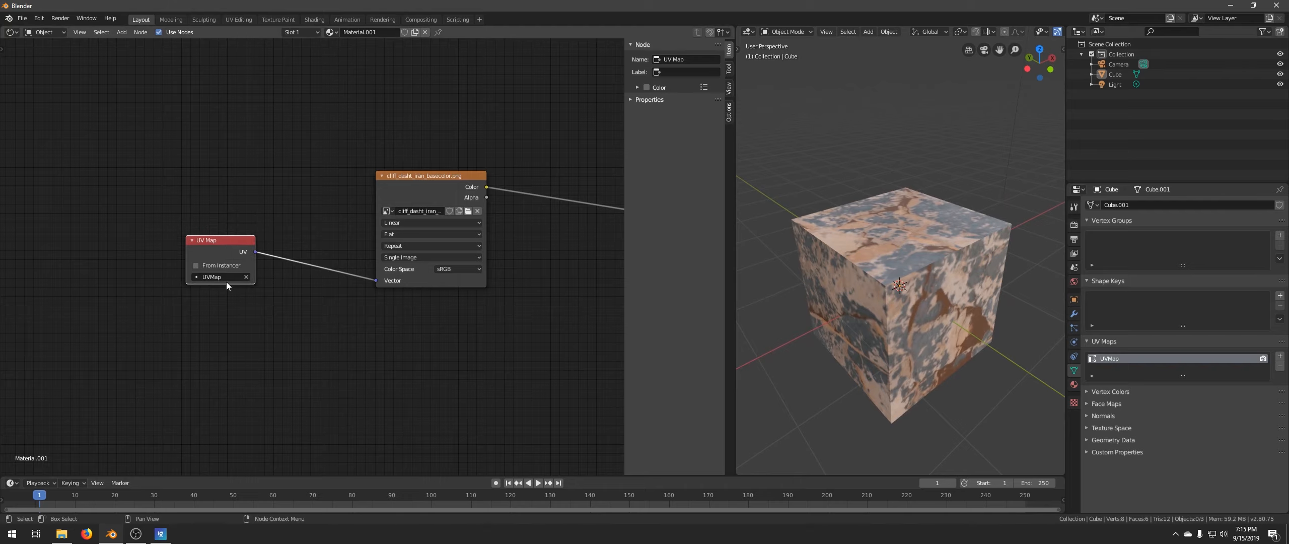
{"action": "middle_click_drag", "start_coordinate": [458, 293], "coordinate": [411, 299]}
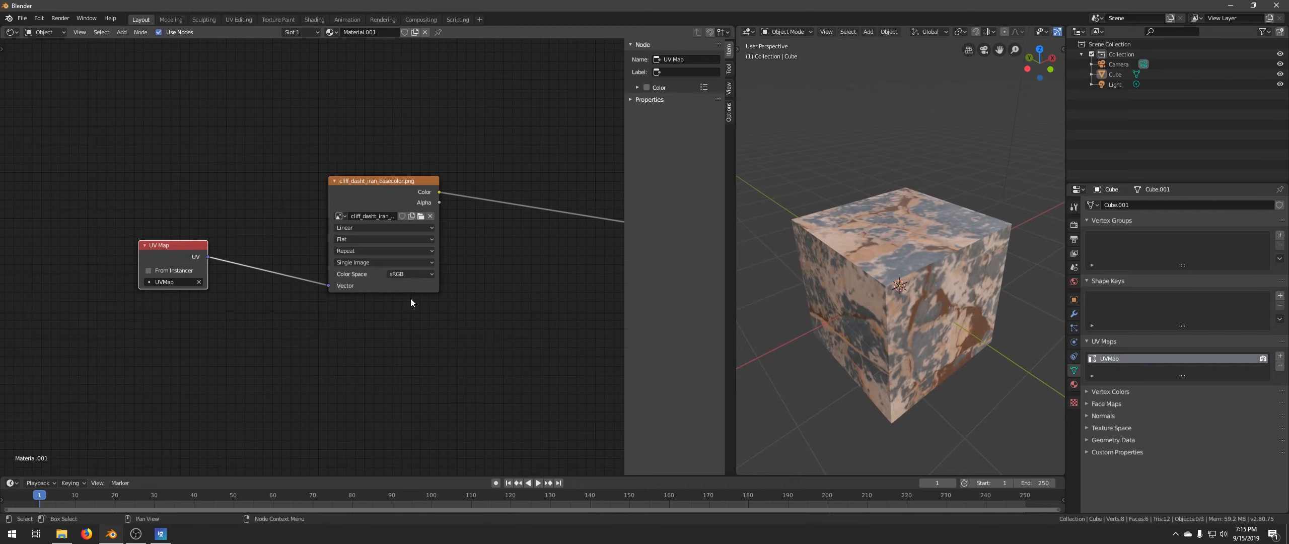
{"action": "left_click", "coordinate": [397, 191]}
{"action": "left_click_drag", "start_coordinate": [397, 191], "coordinate": [406, 183]}
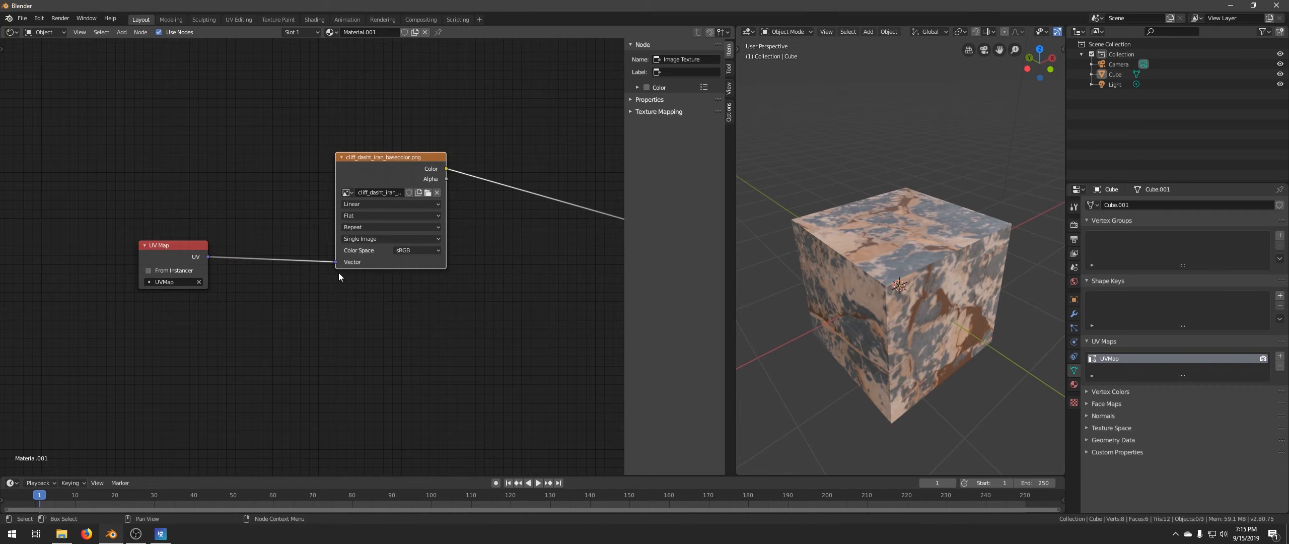
{"action": "middle_click_drag", "start_coordinate": [458, 288], "coordinate": [411, 288]}
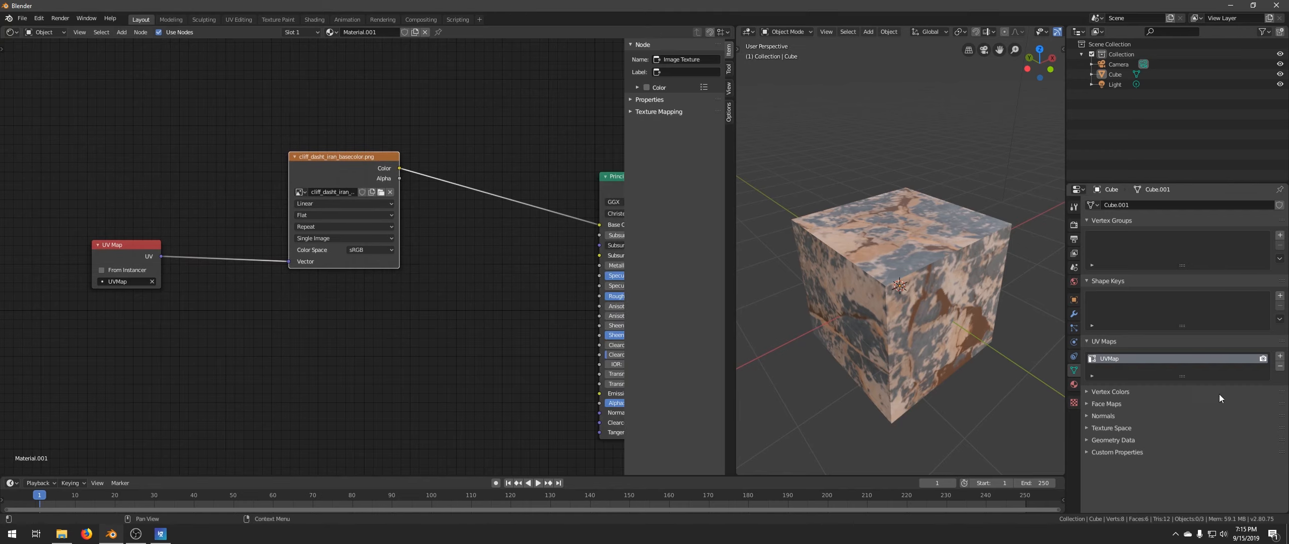
Add a second UV map to the cube and switch to the UV Editing workspace
{"action": "left_click", "coordinate": [1280, 355]}
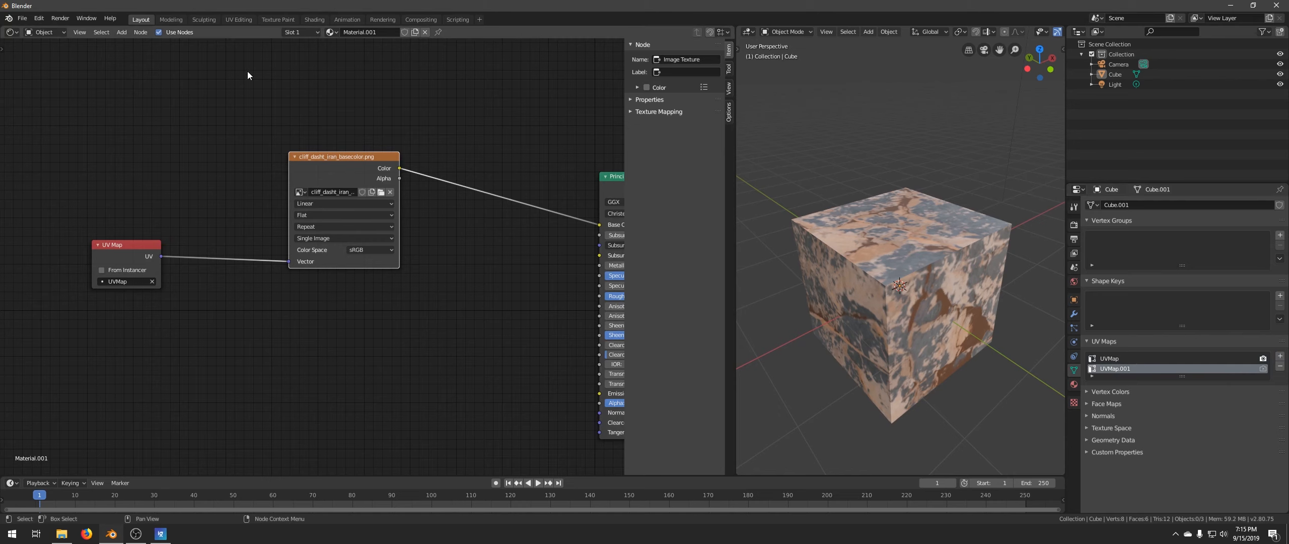
{"action": "left_click", "coordinate": [236, 18]}
{"action": "scroll", "coordinate": [323, 169], "scroll_direction": "down", "scroll_amount": 5}
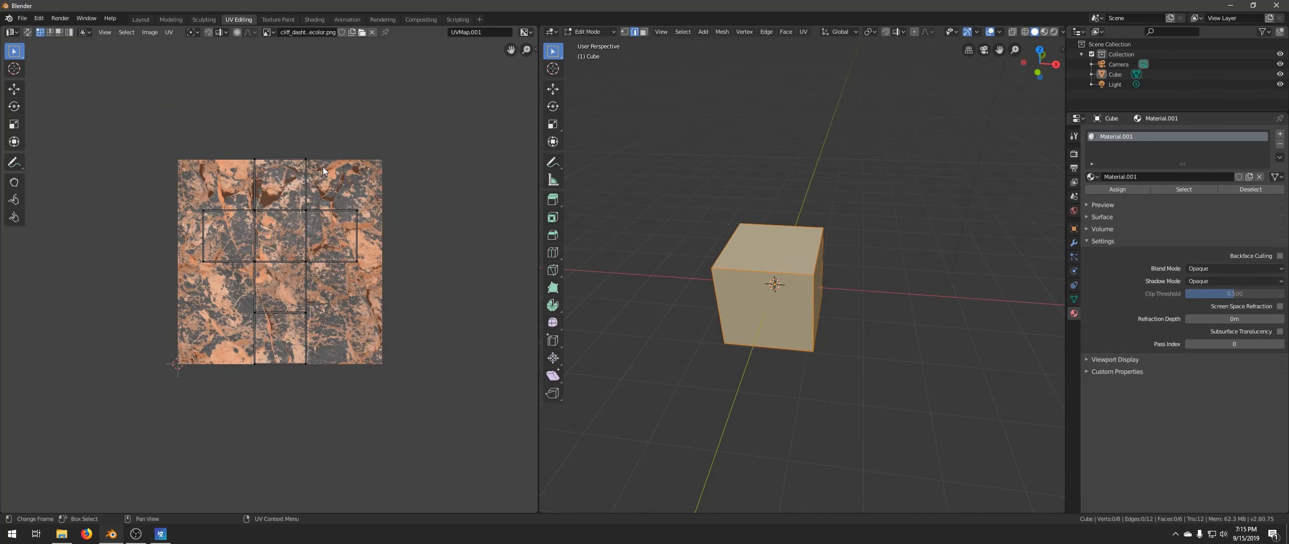
Rotate and scale the cube's entire UV layout in UVMap.001 to a tilted, smaller arrangement over the texture
{"action": "key", "text": "a"}
{"action": "key", "text": "r"}
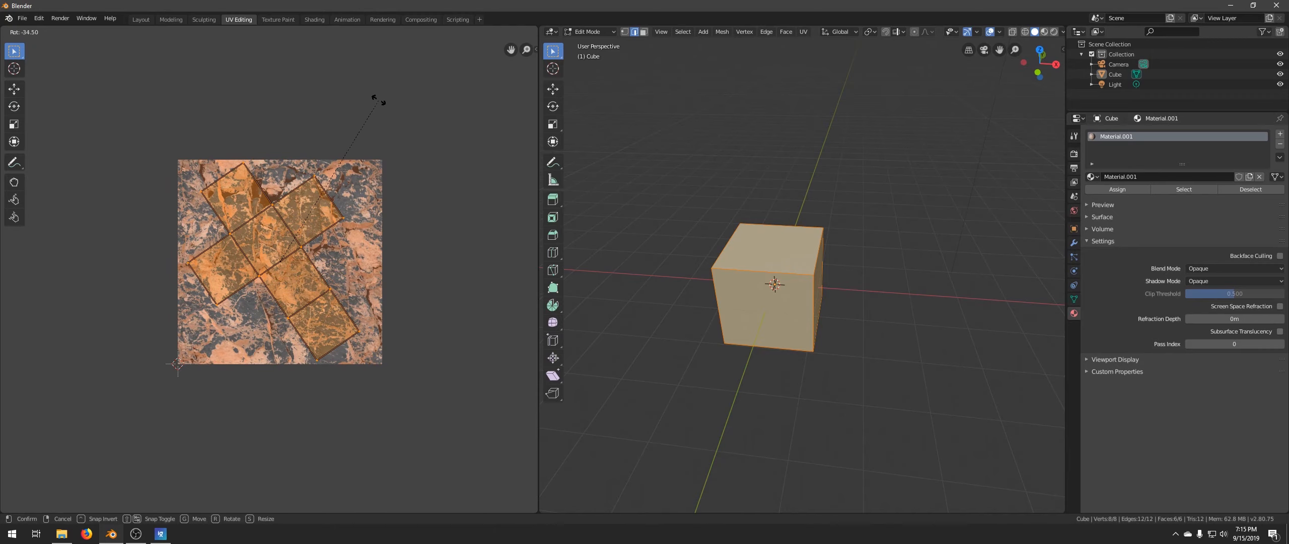
{"action": "left_click", "coordinate": [375, 102]}
{"action": "key", "text": "s"}
{"action": "left_click", "coordinate": [315, 166]}
{"action": "key", "text": "r"}
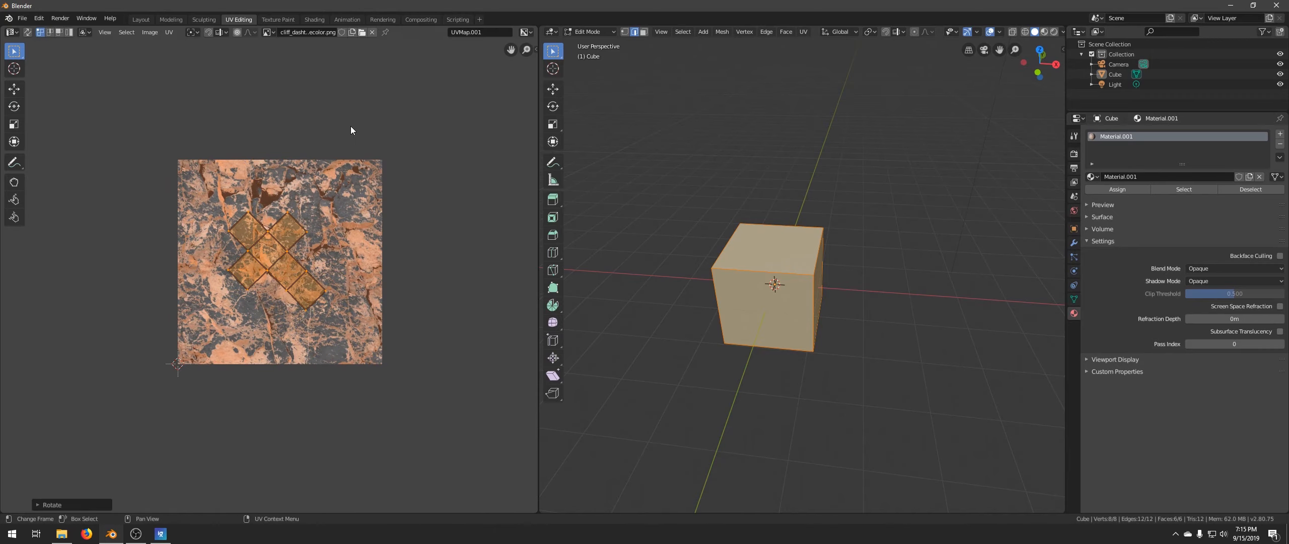
{"action": "left_click", "coordinate": [345, 57]}
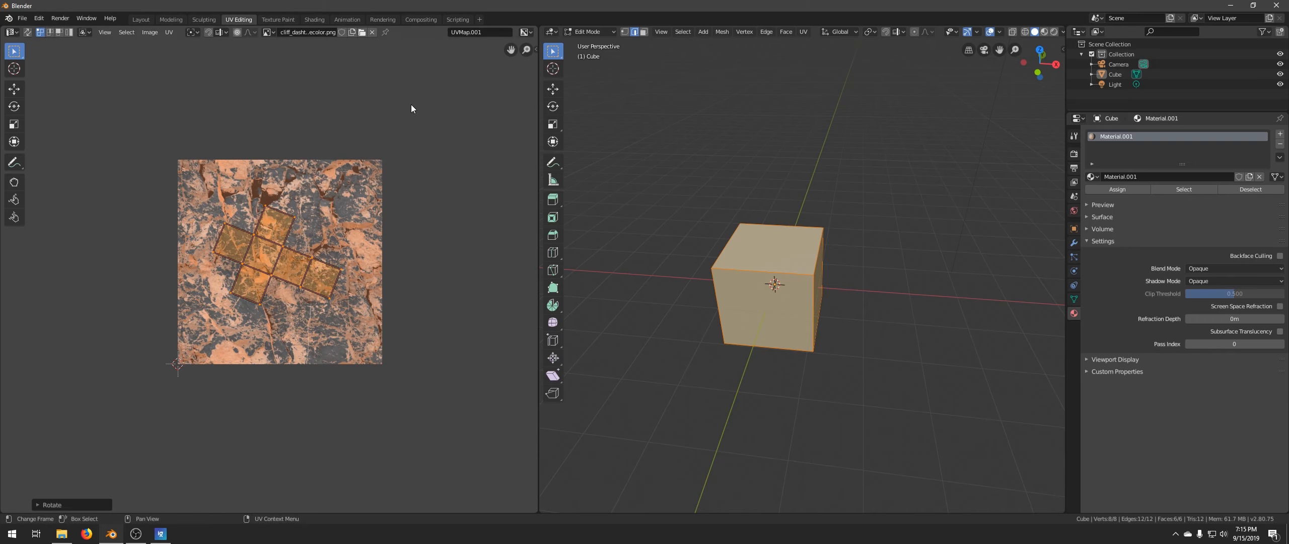
{"action": "key", "text": "r"}
{"action": "left_click", "coordinate": [467, 204]}
{"action": "key", "text": "s"}
{"action": "left_click", "coordinate": [529, 167]}
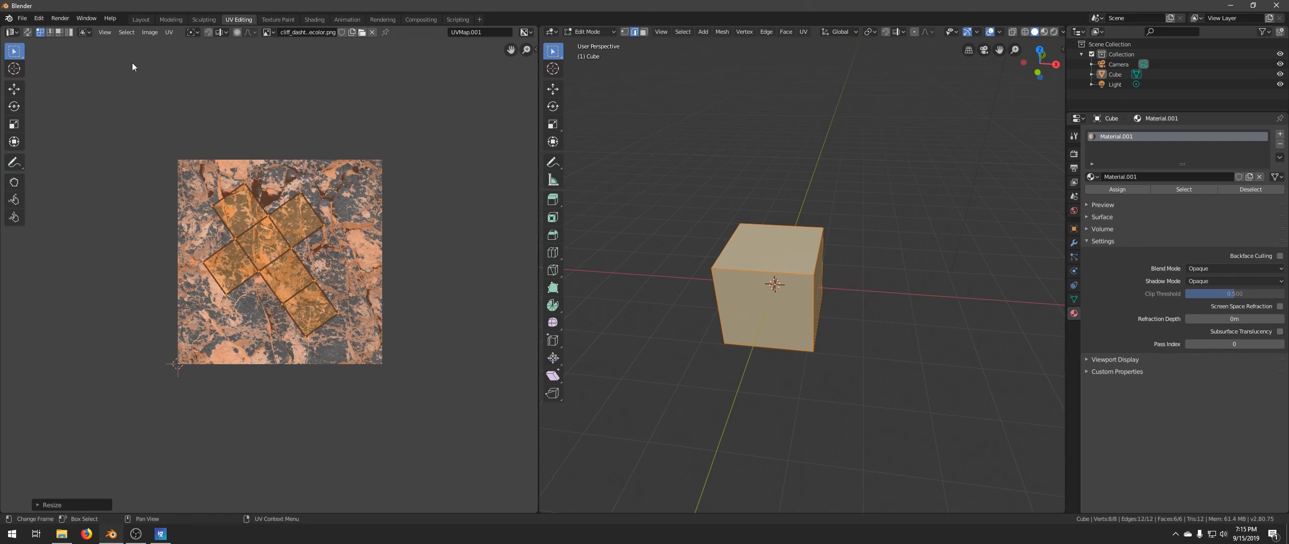
Return to the Layout workspace, set the UV Map node to UVMap.001 and inspect the cube's texture
{"action": "left_click", "coordinate": [141, 19]}
{"action": "middle_click_drag", "start_coordinate": [468, 175], "coordinate": [472, 168]}
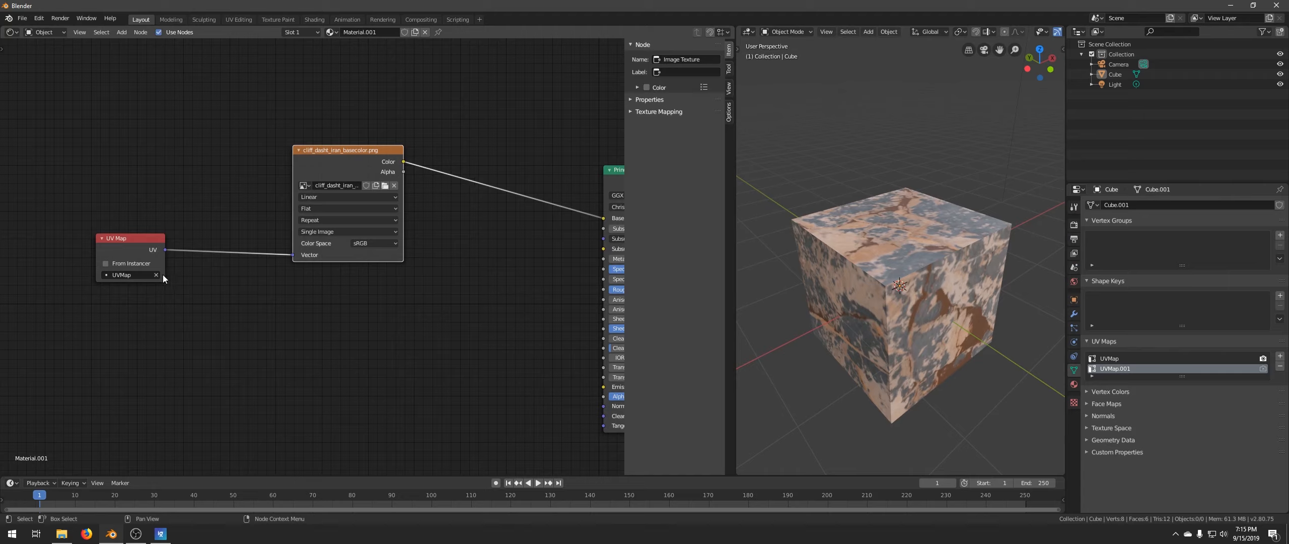
{"action": "left_click", "coordinate": [121, 276]}
{"action": "left_click", "coordinate": [130, 297]}
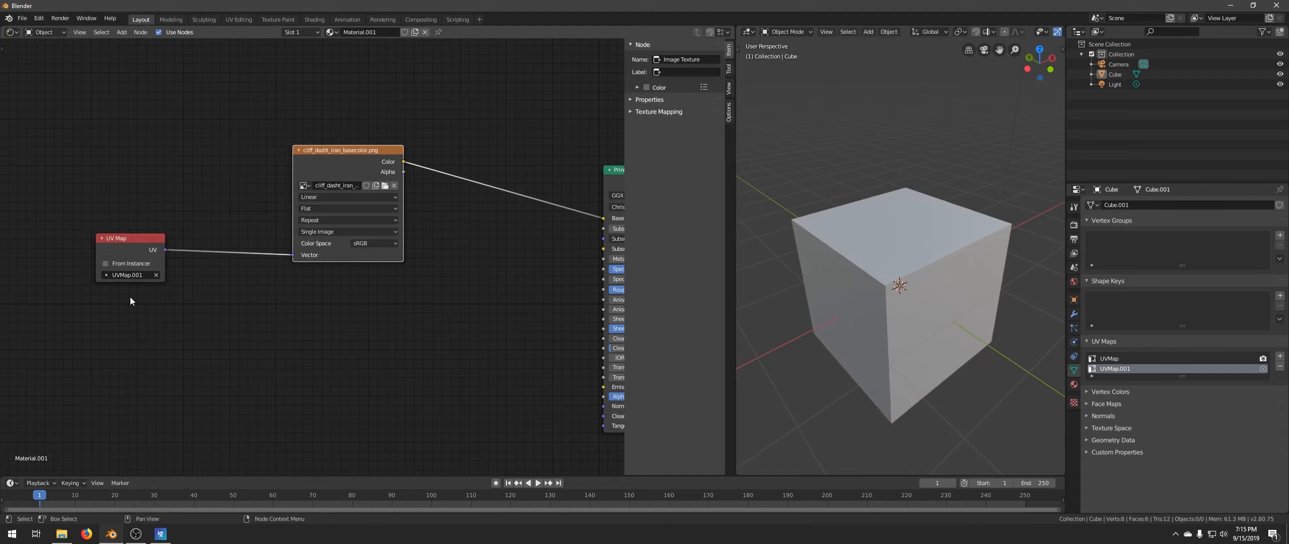
{"action": "middle_click_drag", "start_coordinate": [918, 324], "coordinate": [829, 268]}
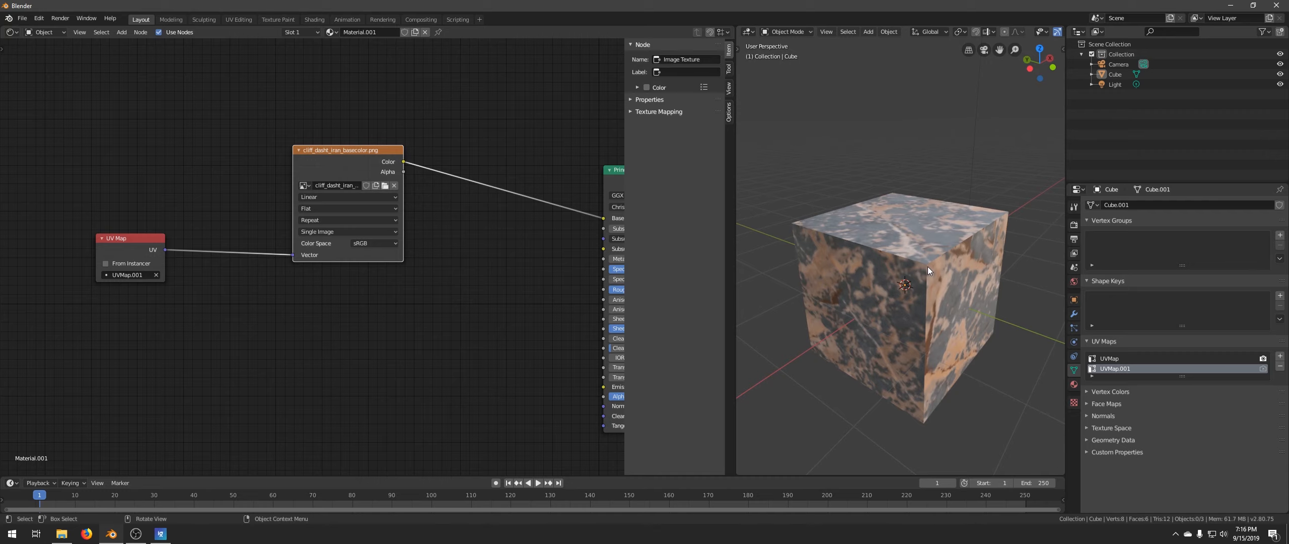
{"action": "middle_click_drag", "start_coordinate": [928, 266], "coordinate": [900, 282]}
Disconnect the UV Map node from the image texture's Vector input and shift the image texture node slightly
{"action": "left_click", "coordinate": [132, 275]}
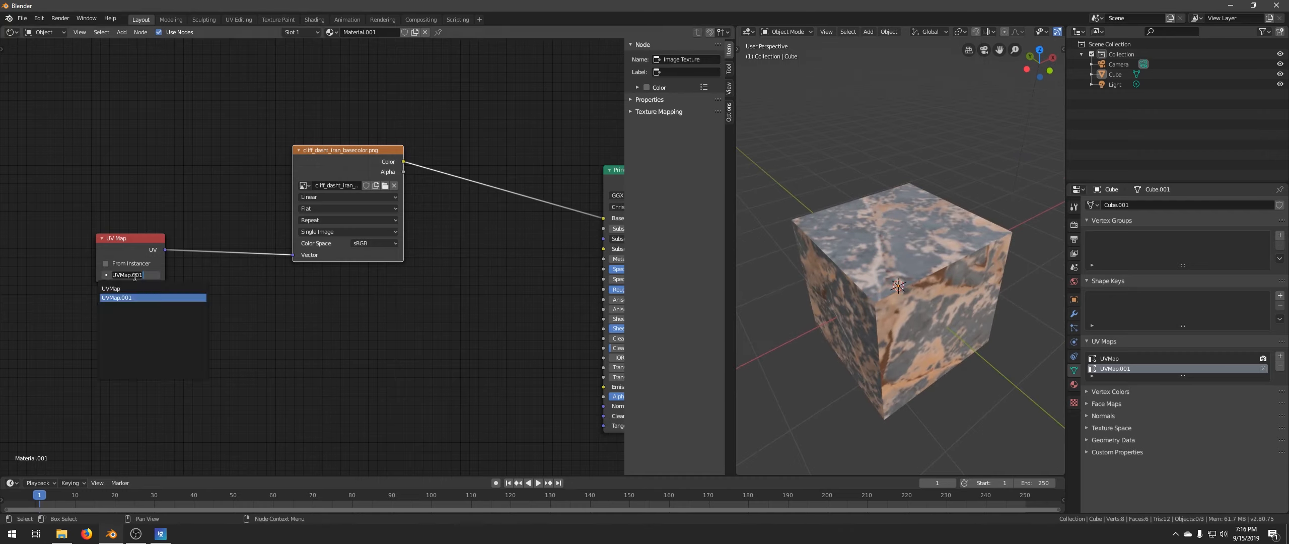
{"action": "left_click", "coordinate": [251, 269]}
{"action": "left_click_drag", "start_coordinate": [292, 255], "coordinate": [219, 233]}
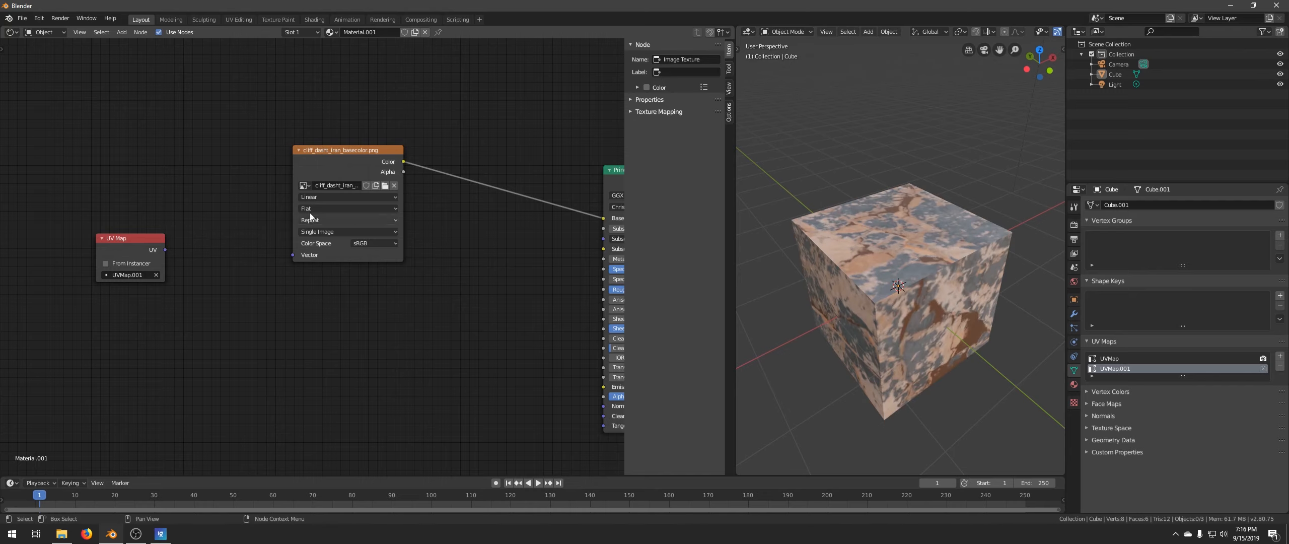
{"action": "right_click", "coordinate": [329, 157]}
{"action": "left_click_drag", "start_coordinate": [375, 155], "coordinate": [359, 154]}
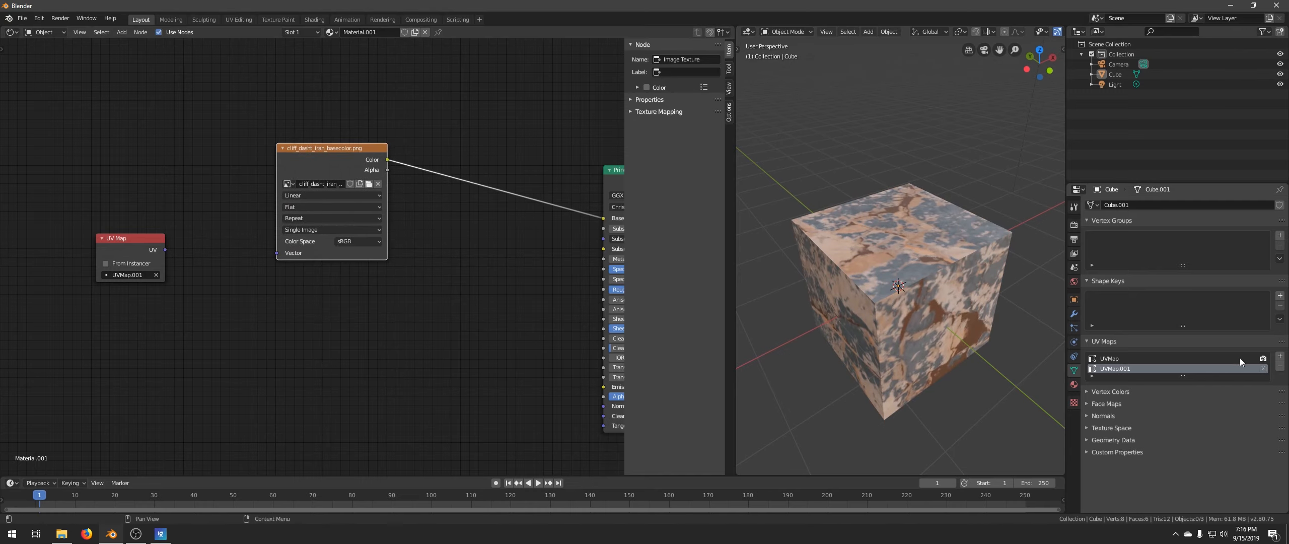
Make UVMap the active entry in the cube's UV maps and inspect the texture from several angles
{"action": "left_click", "coordinate": [1133, 358]}
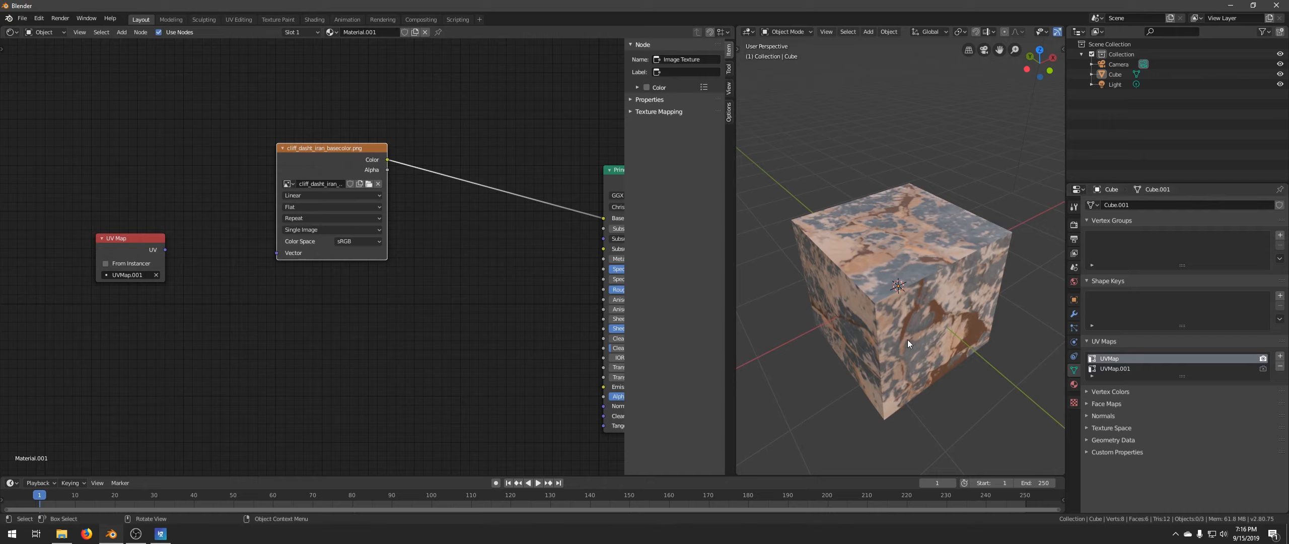
{"action": "middle_click_drag", "start_coordinate": [908, 340], "coordinate": [864, 285]}
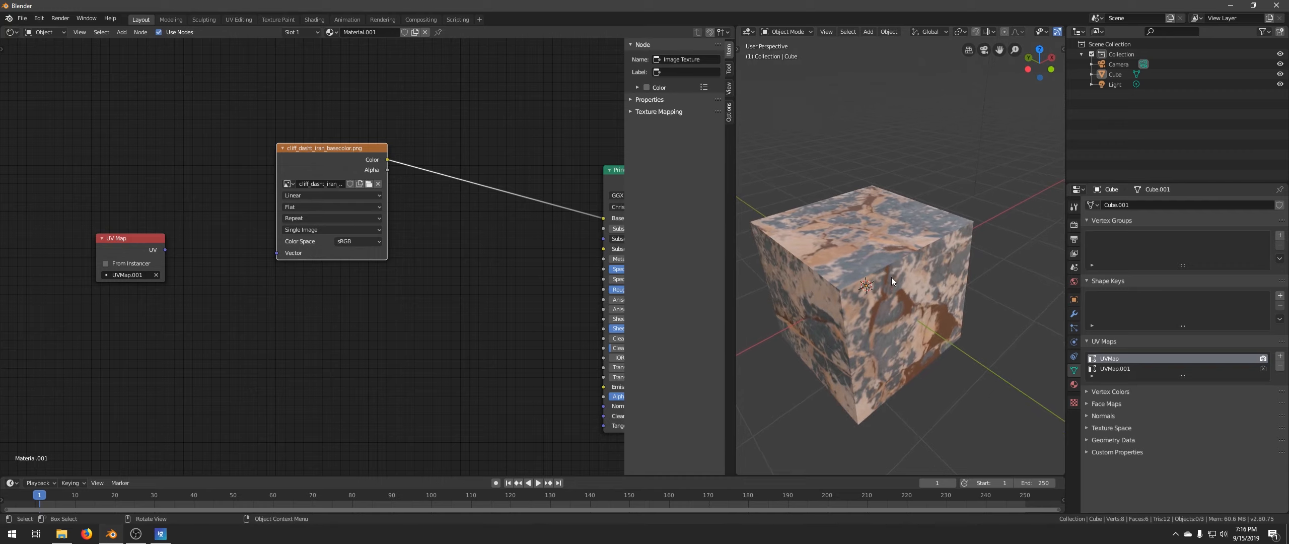
{"action": "middle_click_drag", "start_coordinate": [892, 277], "coordinate": [875, 301]}
{"action": "scroll", "coordinate": [874, 301], "scroll_direction": "up", "scroll_amount": 4}
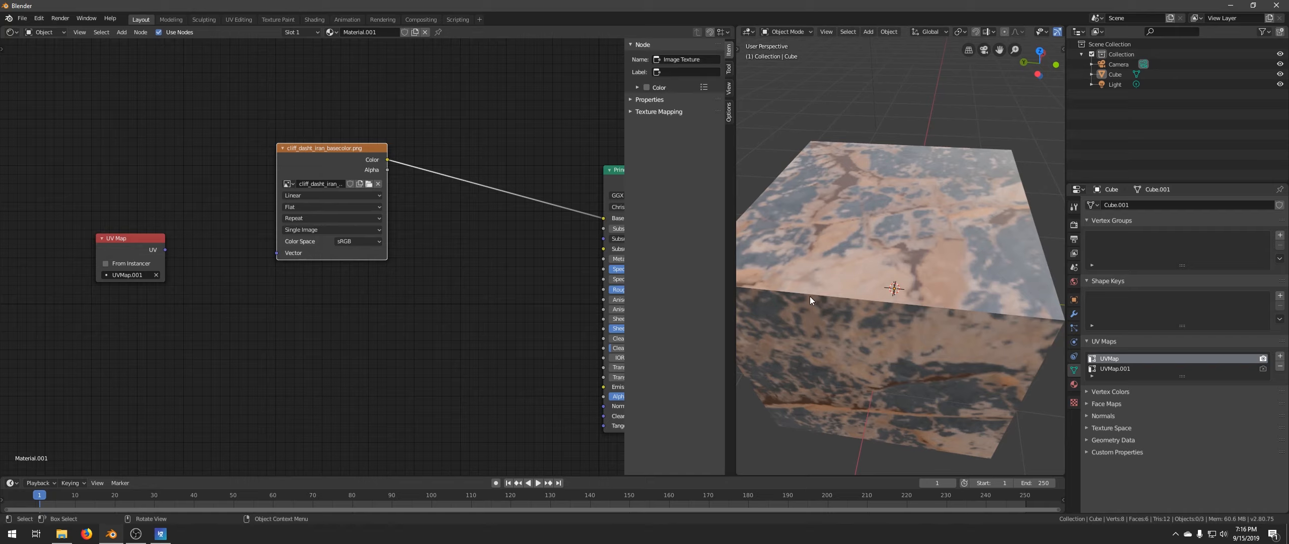
{"action": "middle_click_drag", "start_coordinate": [897, 301], "coordinate": [839, 283]}
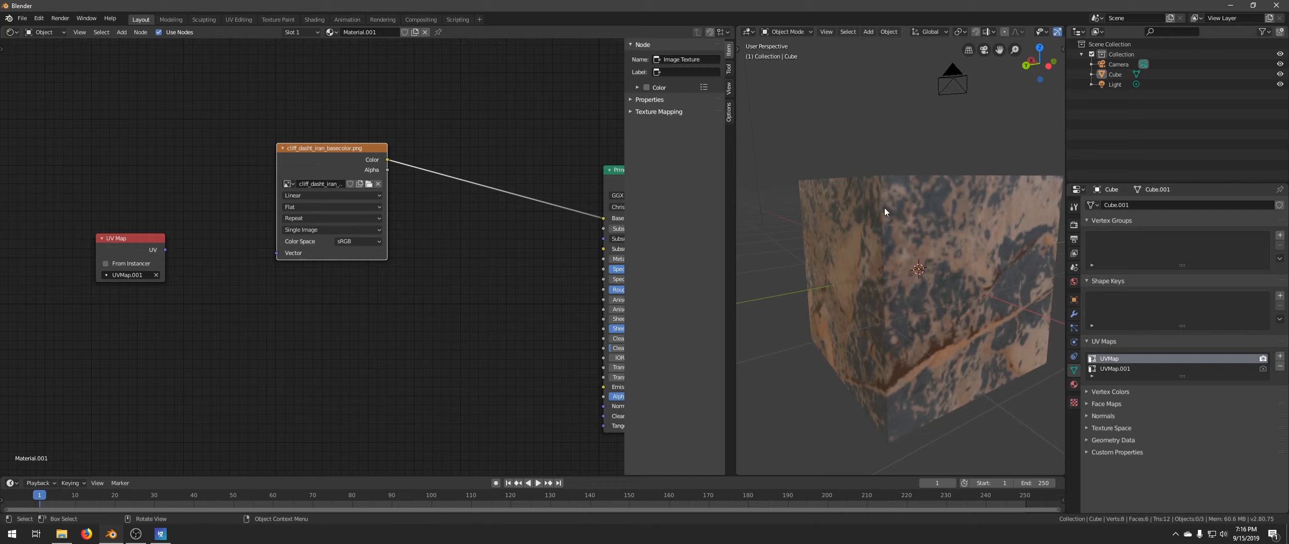
{"action": "middle_click_drag", "start_coordinate": [880, 231], "coordinate": [881, 307]}
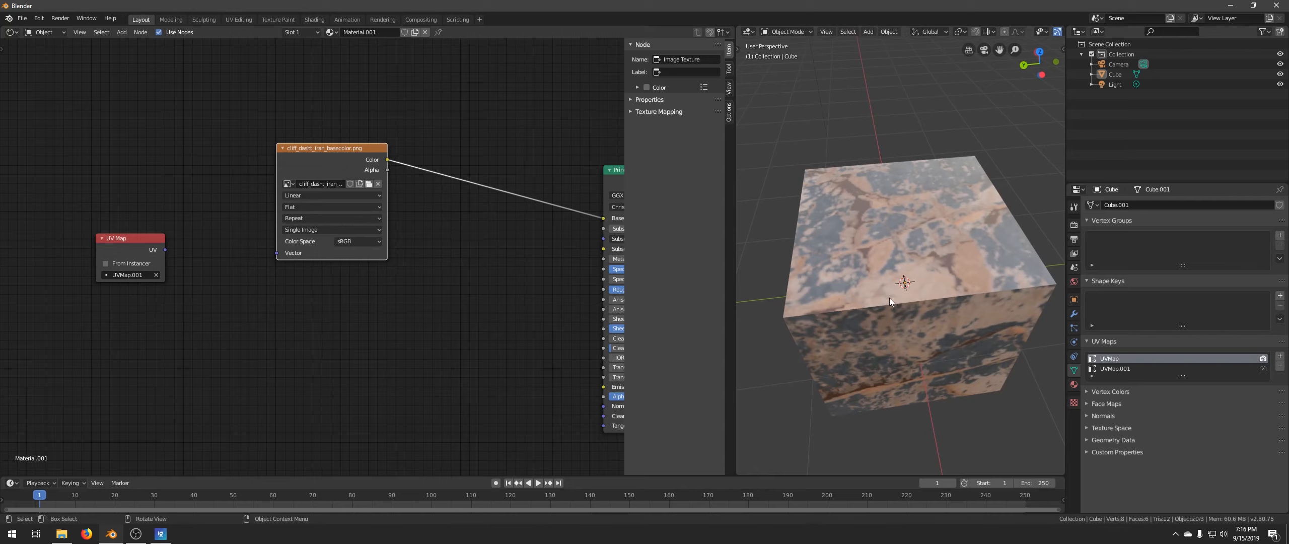
{"action": "middle_click_drag", "start_coordinate": [796, 312], "coordinate": [851, 298]}
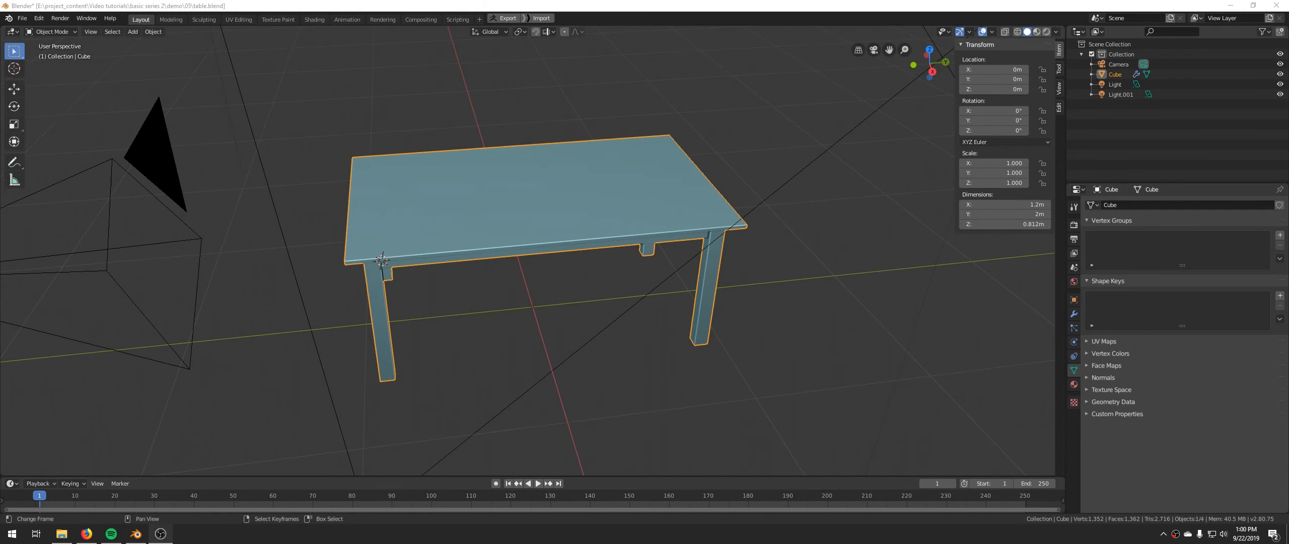
Enter Edit Mode on the table and examine closely where the leg meets the tabletop and the aprons
{"action": "middle_click_drag", "start_coordinate": [546, 382], "coordinate": [509, 353]}
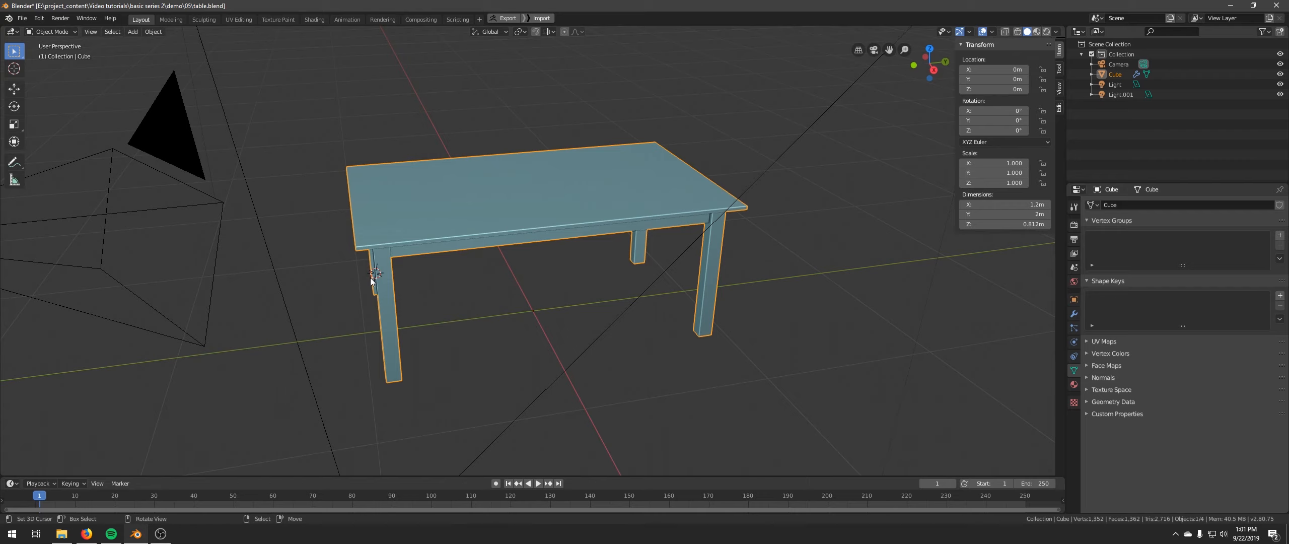
{"action": "middle_click_drag", "start_coordinate": [492, 275], "coordinate": [546, 279]}
{"action": "key", "text": "Tab"}
{"action": "key", "text": "b"}
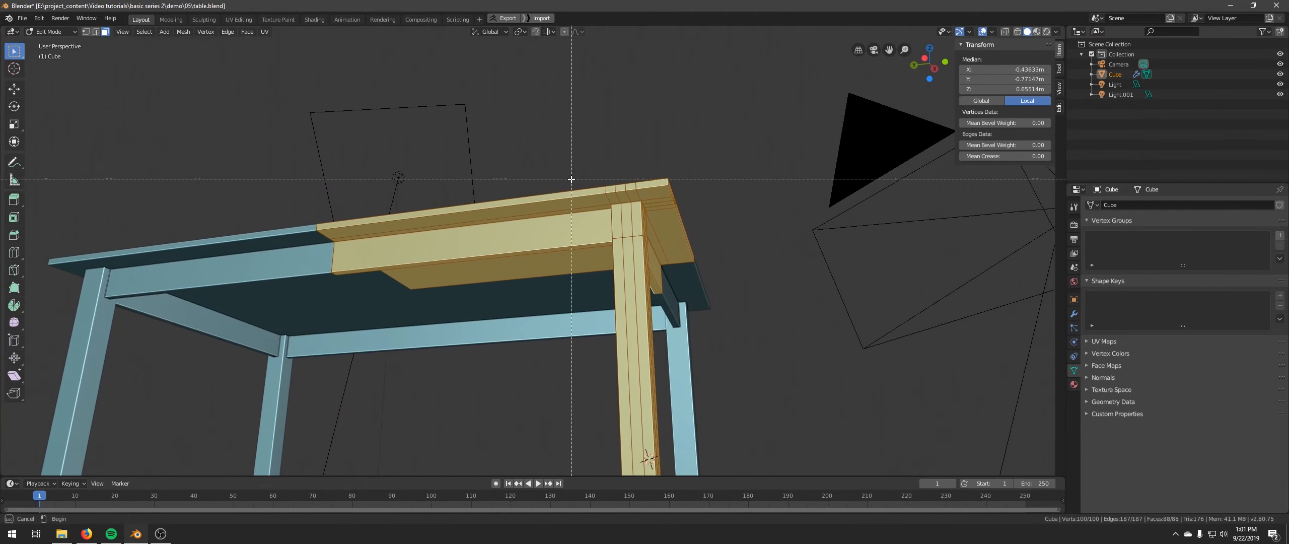
{"action": "left_click_drag", "start_coordinate": [572, 179], "coordinate": [653, 226]}
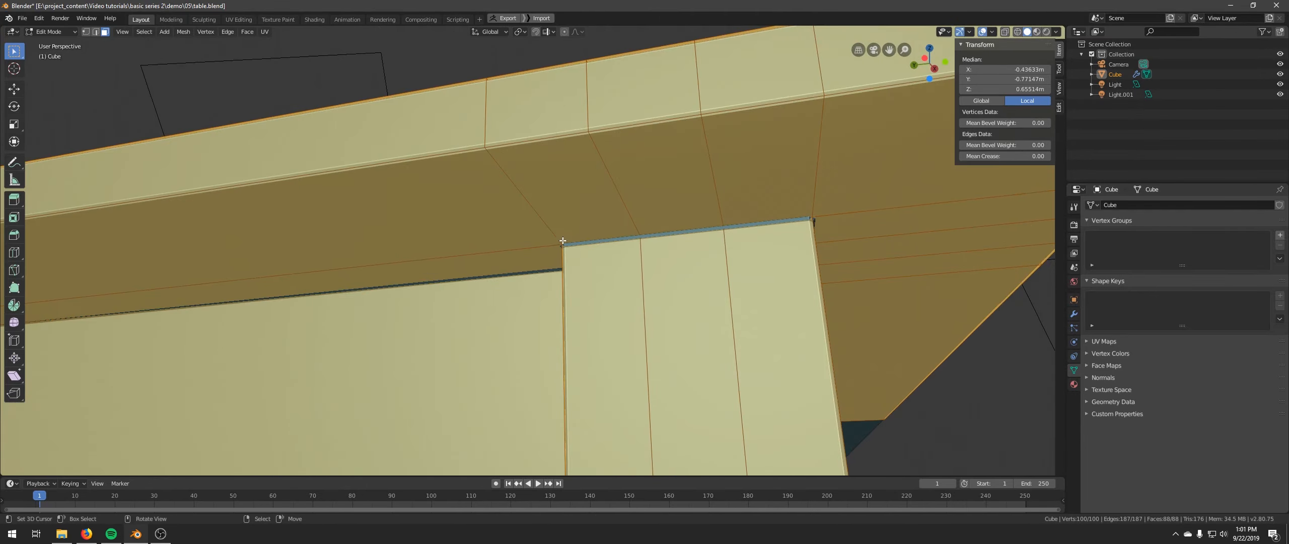
{"action": "middle_click_drag", "start_coordinate": [622, 223], "coordinate": [541, 277]}
{"action": "scroll", "coordinate": [541, 276], "scroll_direction": "down", "scroll_amount": 4}
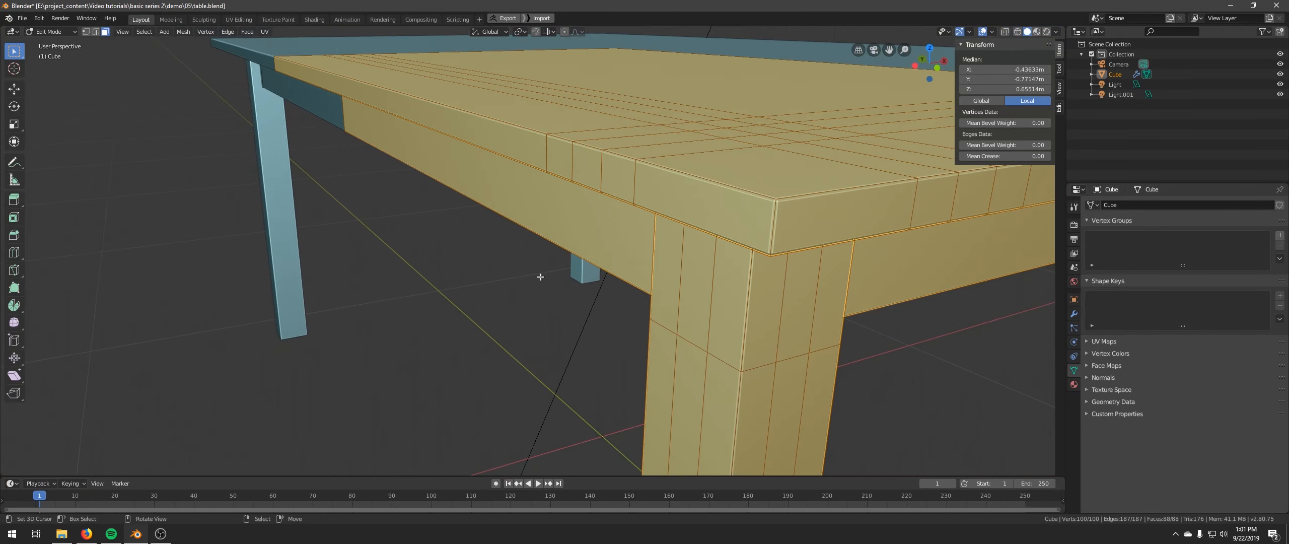
{"action": "middle_click_drag", "start_coordinate": [647, 303], "coordinate": [743, 255]}
{"action": "scroll", "coordinate": [486, 267], "scroll_direction": "up", "scroll_amount": 5}
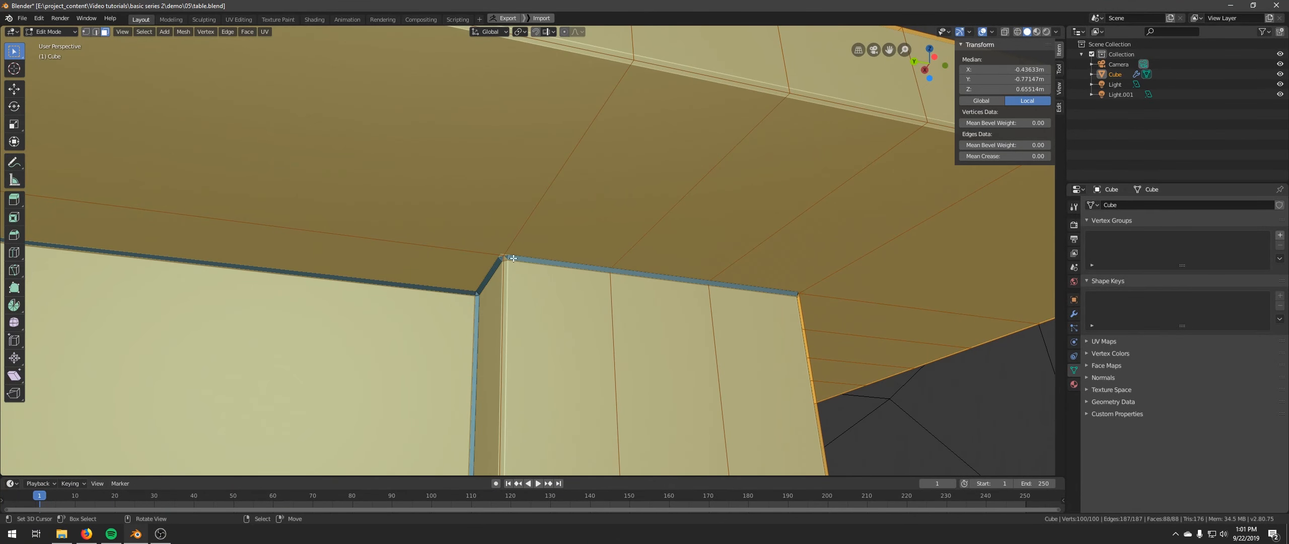
{"action": "middle_click_drag", "start_coordinate": [562, 280], "coordinate": [441, 241]}
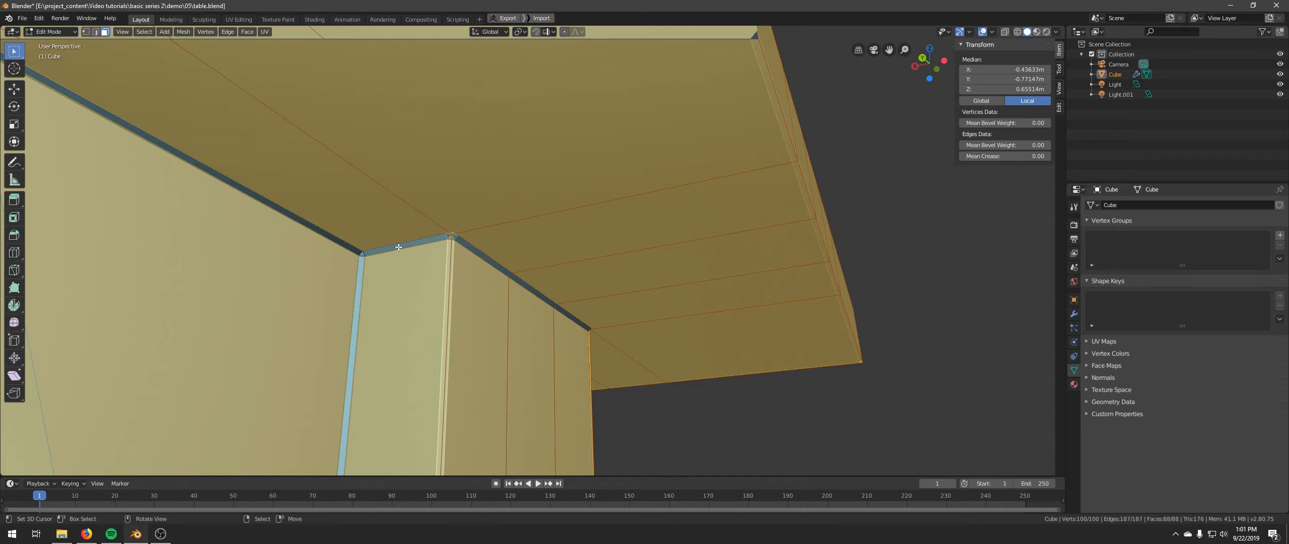
{"action": "middle_click_drag", "start_coordinate": [451, 234], "coordinate": [548, 252]}
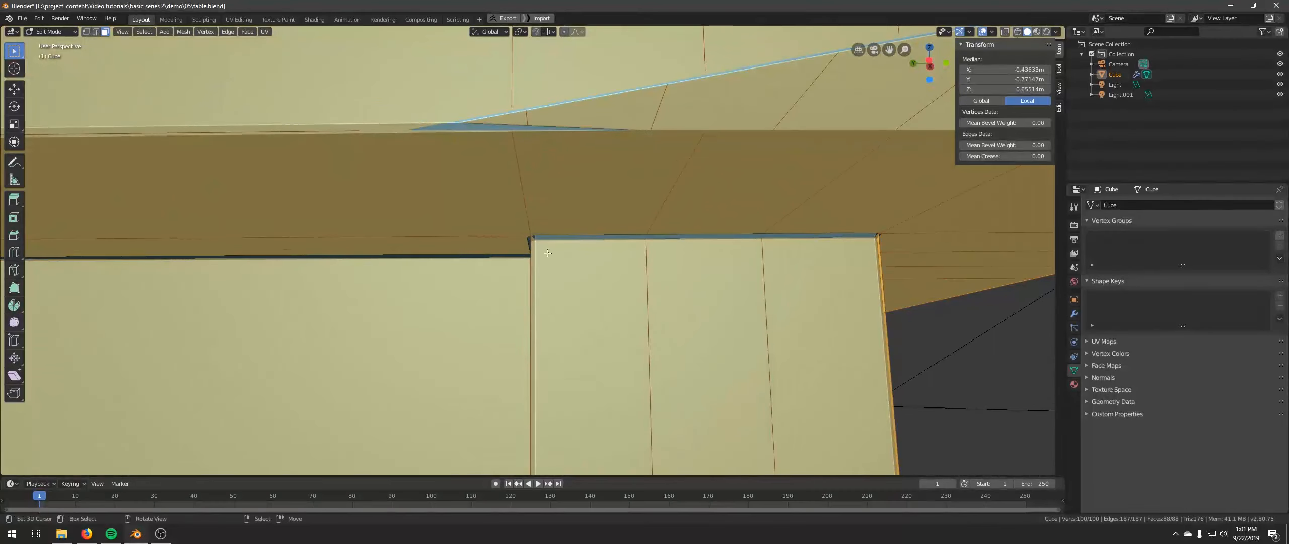
Turn off the Bevel modifier's display in Edit Mode and compare the table's edges in Object Mode and Edit Mode
{"action": "left_click", "coordinate": [1075, 313]}
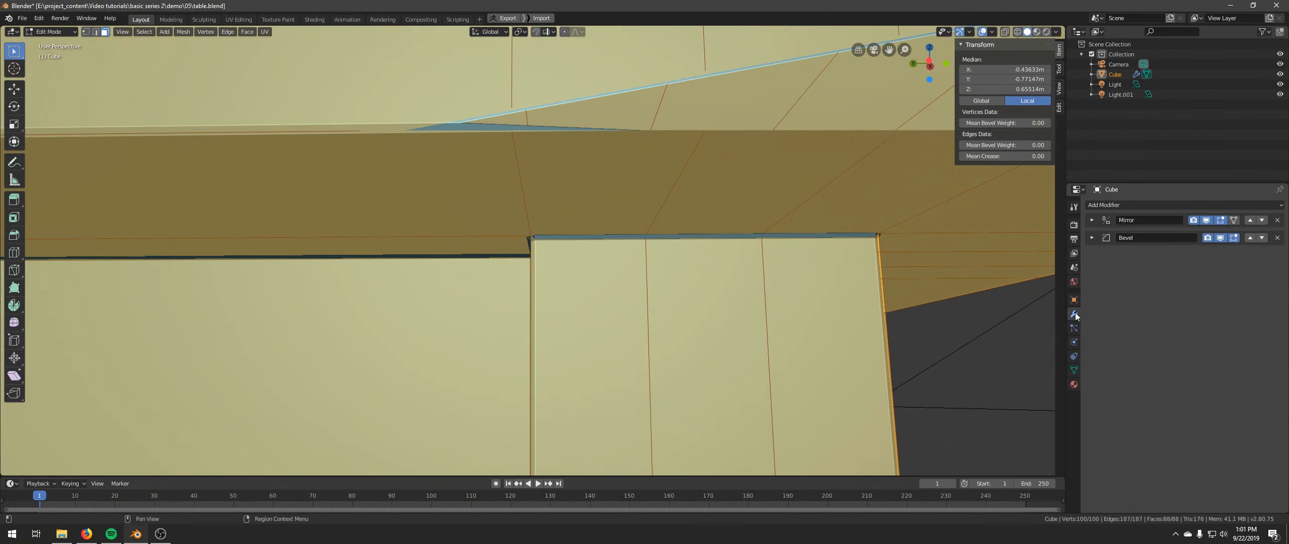
{"action": "left_click", "coordinate": [1235, 239]}
{"action": "middle_click_drag", "start_coordinate": [630, 282], "coordinate": [616, 322]}
{"action": "scroll", "coordinate": [626, 313], "scroll_direction": "down", "scroll_amount": 4}
{"action": "key", "text": "Tab"}
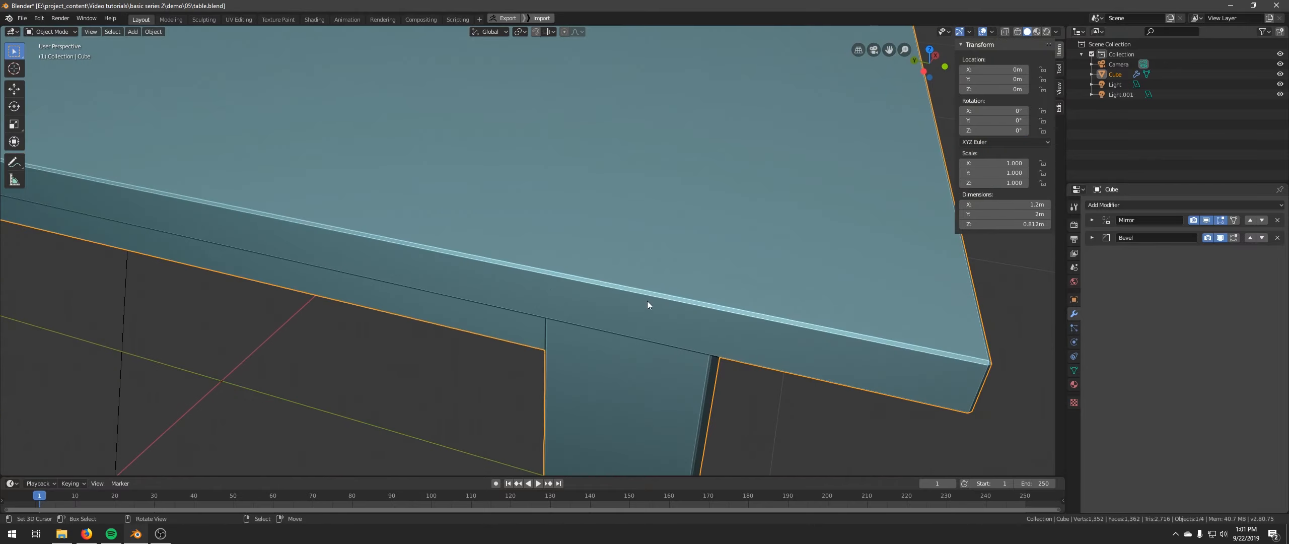
{"action": "middle_click_drag", "start_coordinate": [848, 320], "coordinate": [796, 299]}
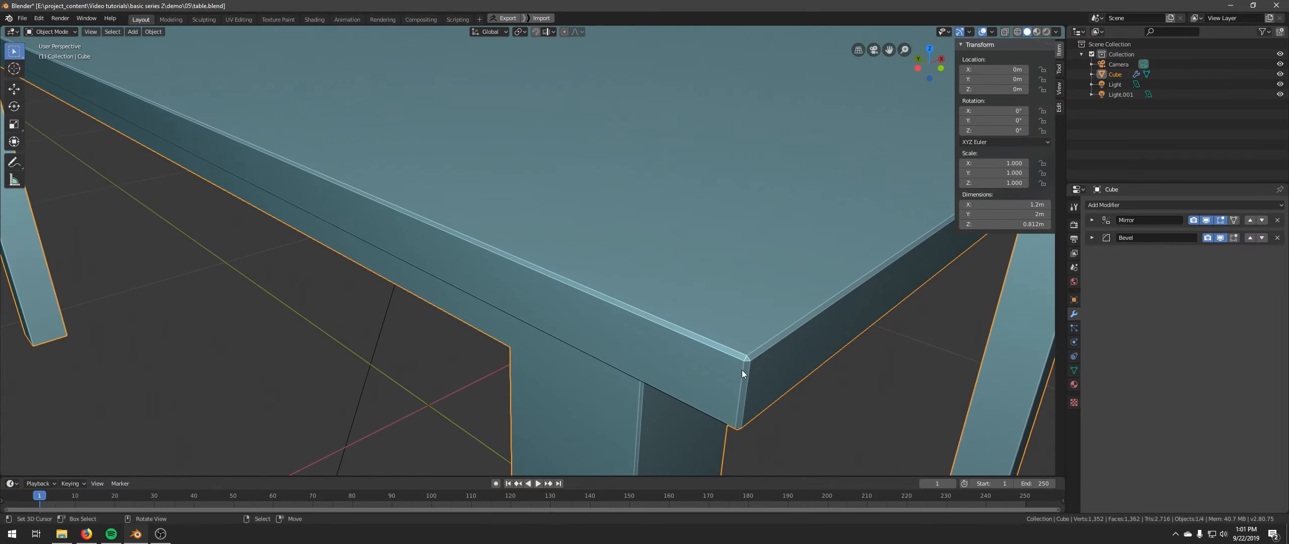
{"action": "middle_click_drag", "start_coordinate": [742, 370], "coordinate": [773, 308]}
{"action": "key", "text": "Tab"}
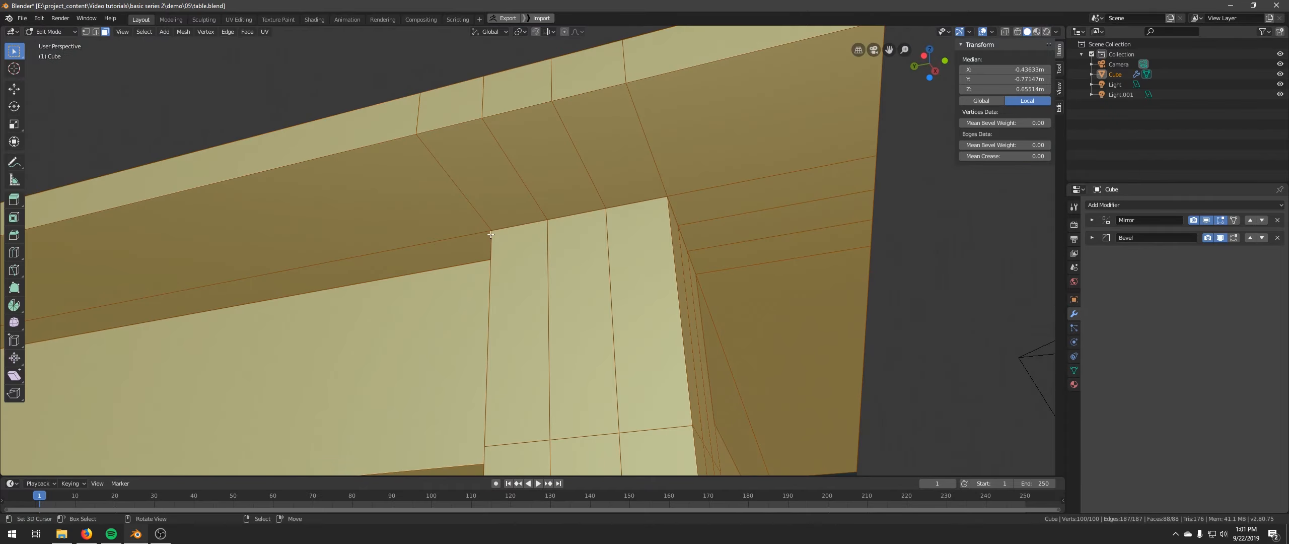
{"action": "scroll", "coordinate": [550, 212], "scroll_direction": "down", "scroll_amount": 4}
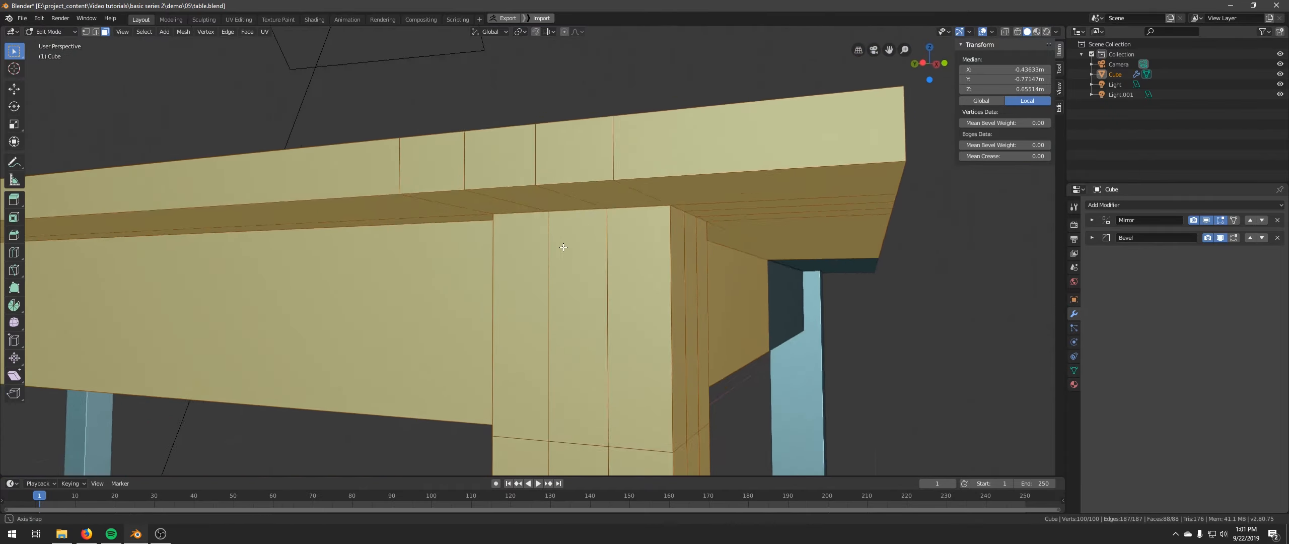
{"action": "middle_click_drag", "start_coordinate": [559, 283], "coordinate": [540, 306]}
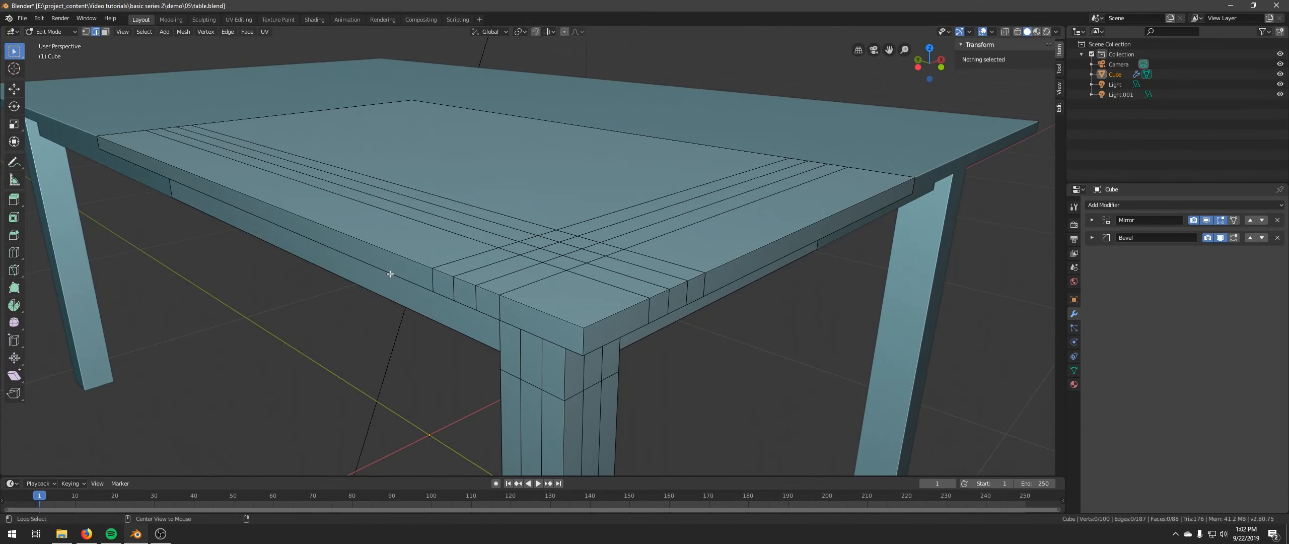
Select the tabletop's lower outer edge loops on both sides together with its vertical corner edge
{"action": "left_click", "coordinate": [390, 274], "text": "alt"}
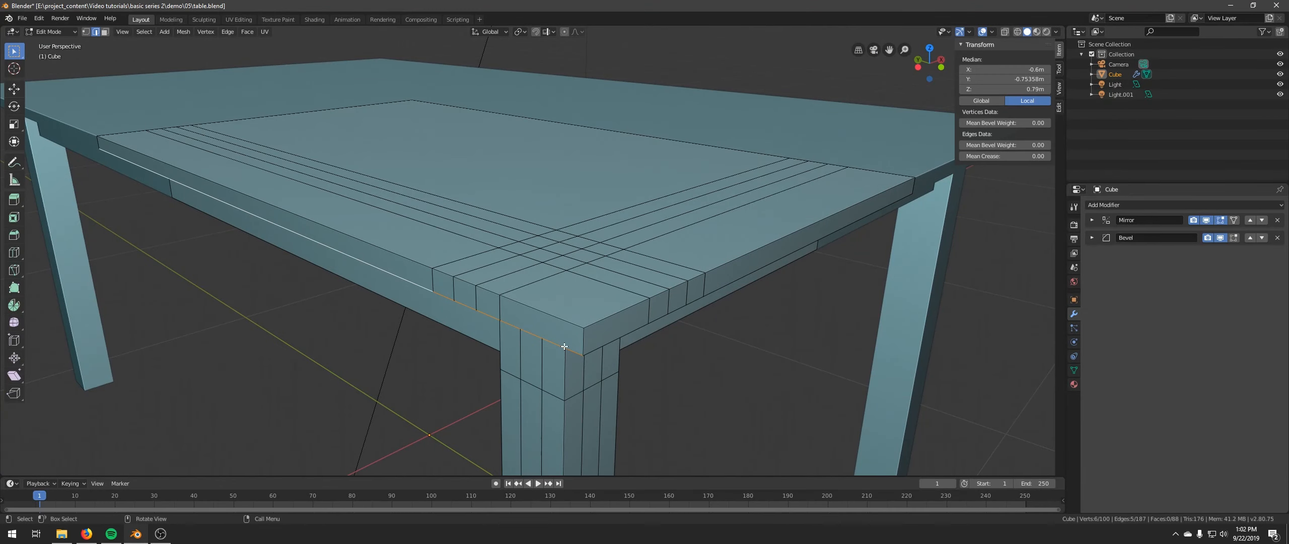
{"action": "middle_click_drag", "start_coordinate": [586, 342], "coordinate": [679, 292]}
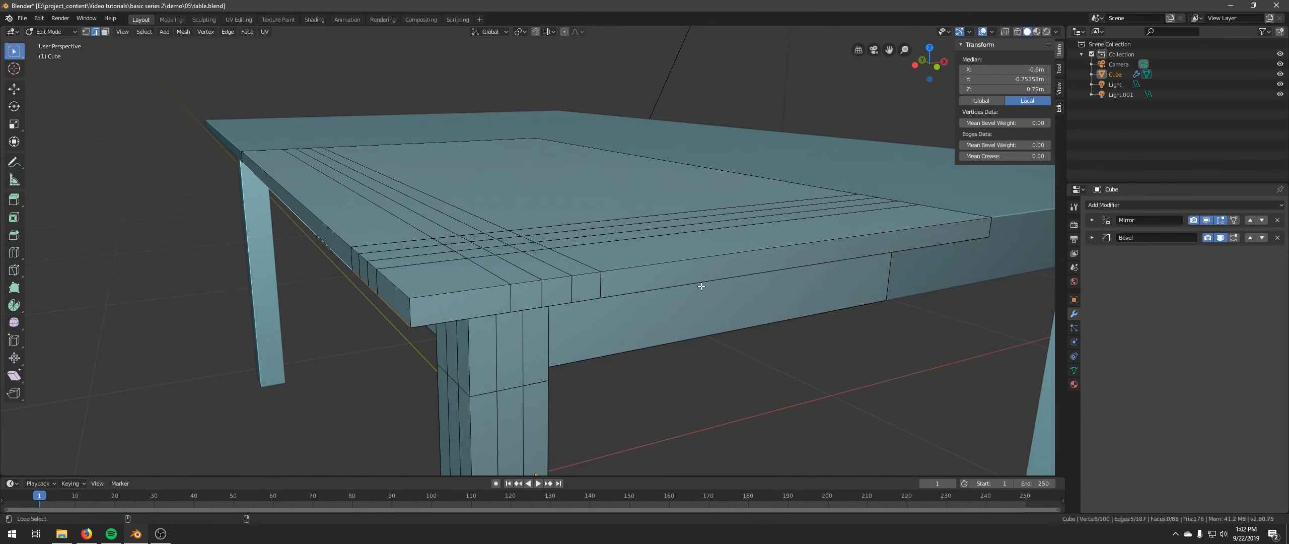
{"action": "left_click", "coordinate": [695, 280], "text": "alt+shift"}
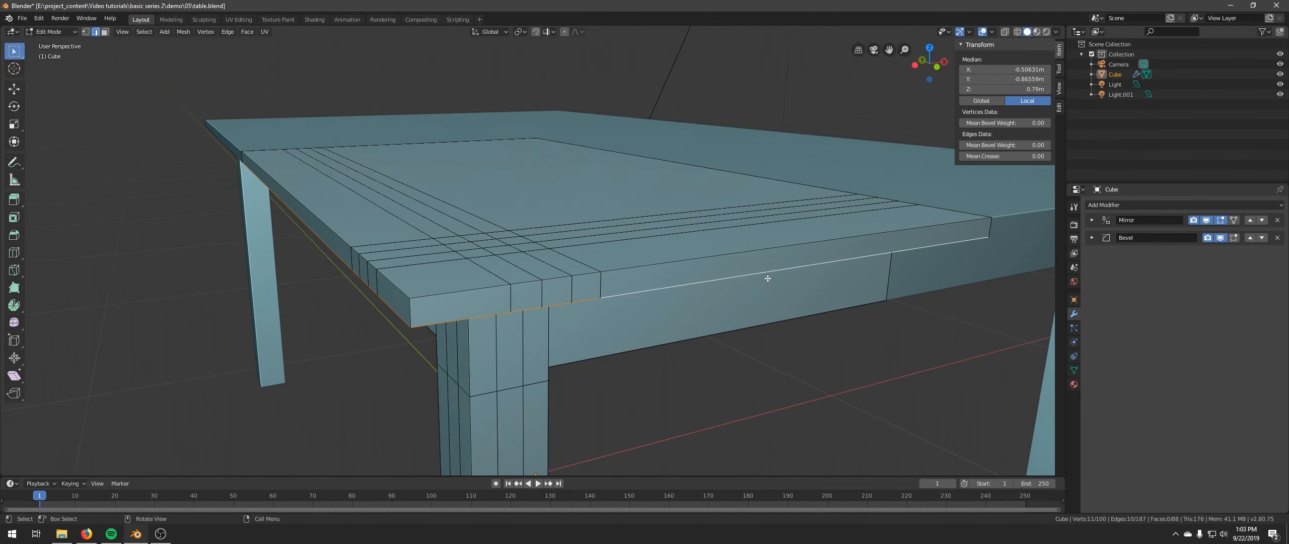
{"action": "mouse_move", "coordinate": [768, 278]}
{"action": "middle_mouse_down"}
{"action": "mouse_move", "coordinate": [754, 279]}
{"action": "mouse_move", "coordinate": [829, 230]}
{"action": "mouse_move", "coordinate": [783, 264]}
{"action": "middle_mouse_up"}
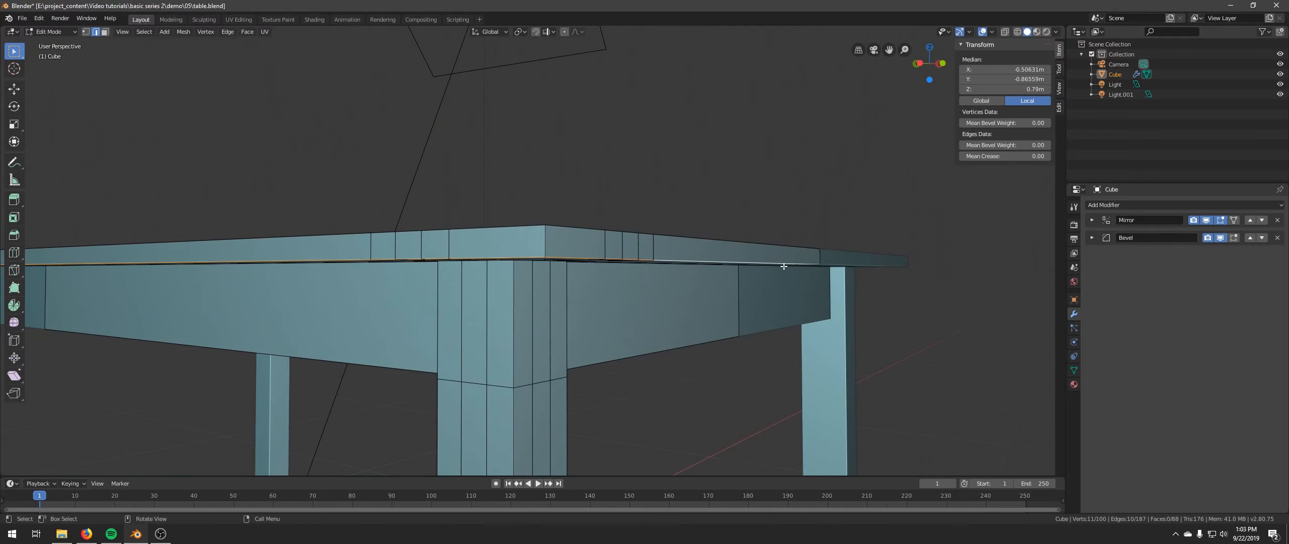
{"action": "left_click", "coordinate": [546, 242], "text": "shift"}
{"action": "middle_click_drag", "start_coordinate": [740, 133], "coordinate": [549, 277]}
Add the edges around the joint between leg, aprons and tabletop to the selection and mark them as seams
{"action": "left_click", "coordinate": [511, 283], "text": "alt+shift"}
{"action": "left_click", "coordinate": [605, 272], "text": "alt+shift"}
{"action": "left_click", "coordinate": [564, 282], "text": "alt+shift"}
{"action": "left_click", "coordinate": [650, 283], "text": "alt+shift"}
{"action": "middle_click_drag", "start_coordinate": [650, 283], "coordinate": [747, 273]}
{"action": "left_click", "coordinate": [534, 292], "text": "alt+shift"}
{"action": "mouse_move", "coordinate": [535, 295]}
{"action": "middle_mouse_down"}
{"action": "mouse_move", "coordinate": [592, 282]}
{"action": "mouse_move", "coordinate": [589, 323]}
{"action": "mouse_move", "coordinate": [560, 292]}
{"action": "middle_mouse_up"}
{"action": "left_click", "coordinate": [537, 308], "text": "alt+shift"}
{"action": "left_click", "coordinate": [518, 295], "text": "alt+shift"}
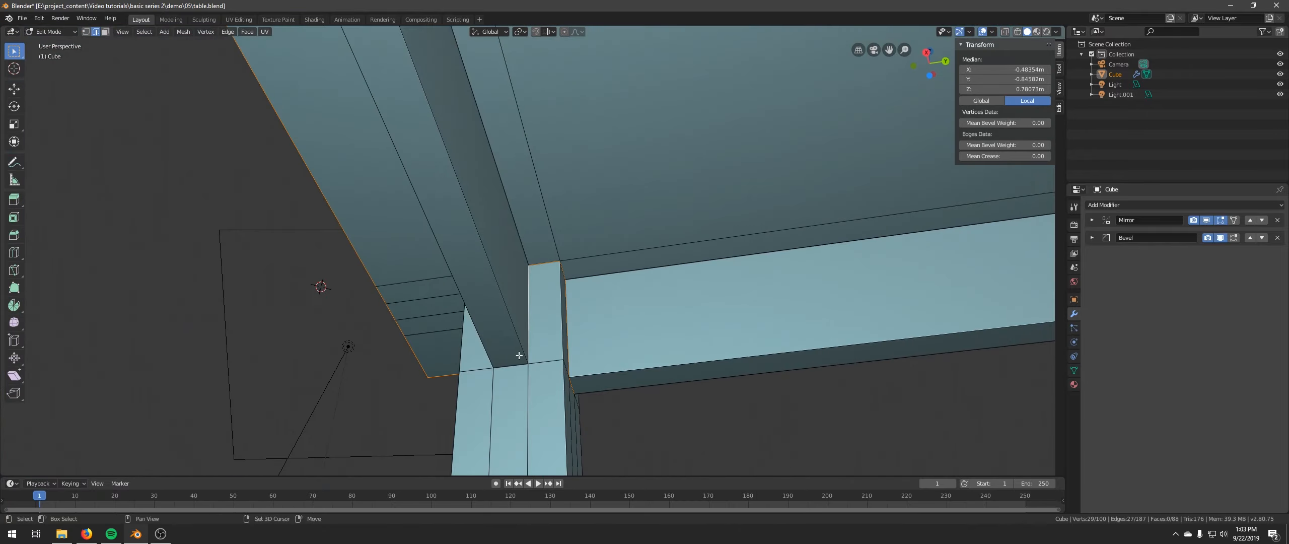
{"action": "left_click", "coordinate": [517, 362], "text": "alt+shift"}
{"action": "middle_click_drag", "start_coordinate": [519, 355], "coordinate": [547, 322]}
{"action": "left_click", "coordinate": [475, 326], "text": "alt+shift"}
{"action": "left_click", "coordinate": [555, 126], "text": "alt"}
{"action": "key", "text": "ctrl+e"}
{"action": "left_click", "coordinate": [524, 190]}
Mark the vertical edge loop on the inner side of the table leg as a seam
{"action": "middle_click_drag", "start_coordinate": [529, 194], "coordinate": [517, 171]}
{"action": "key", "text": "ctrl+e"}
{"action": "left_click", "coordinate": [552, 182]}
{"action": "left_click", "coordinate": [476, 214], "text": "alt"}
{"action": "key", "text": "ctrl+e"}
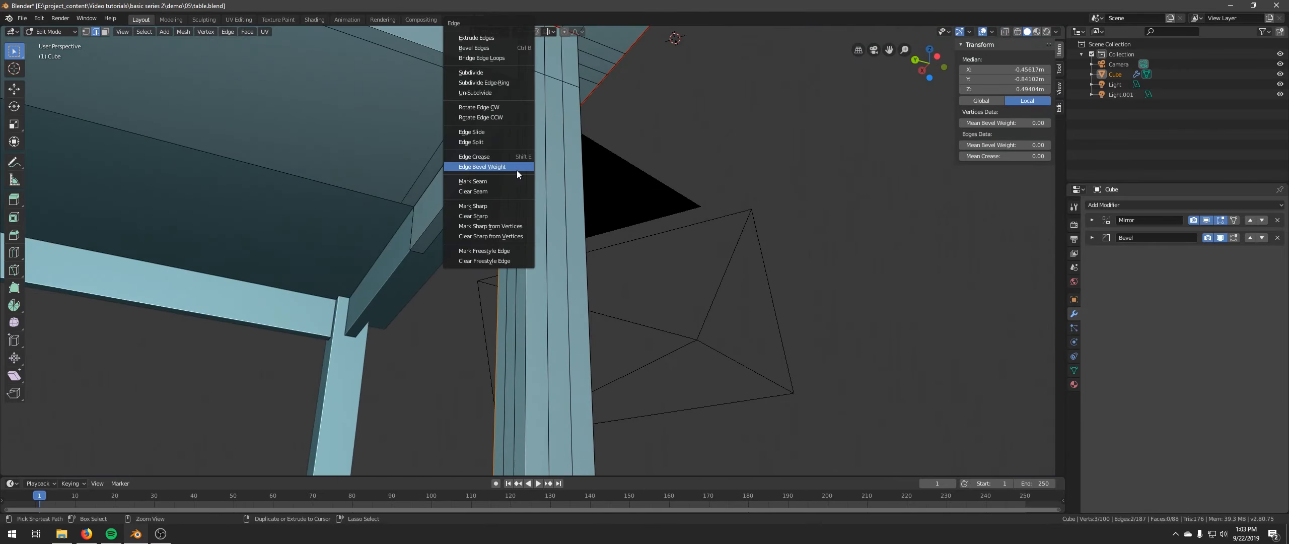
{"action": "left_click", "coordinate": [513, 181]}
Mark another vertical edge loop of the leg as a seam and check the seams around the table
{"action": "scroll", "coordinate": [513, 222], "scroll_direction": "down", "scroll_amount": 3}
{"action": "middle_click_drag", "start_coordinate": [513, 245], "coordinate": [587, 272]}
{"action": "left_click", "coordinate": [580, 314], "text": "alt"}
{"action": "middle_click_drag", "start_coordinate": [579, 314], "coordinate": [502, 259]}
{"action": "key", "text": "ctrl+e"}
{"action": "left_click", "coordinate": [503, 259]}
{"action": "middle_click_drag", "start_coordinate": [650, 222], "coordinate": [729, 235]}
{"action": "left_click", "coordinate": [635, 195]}
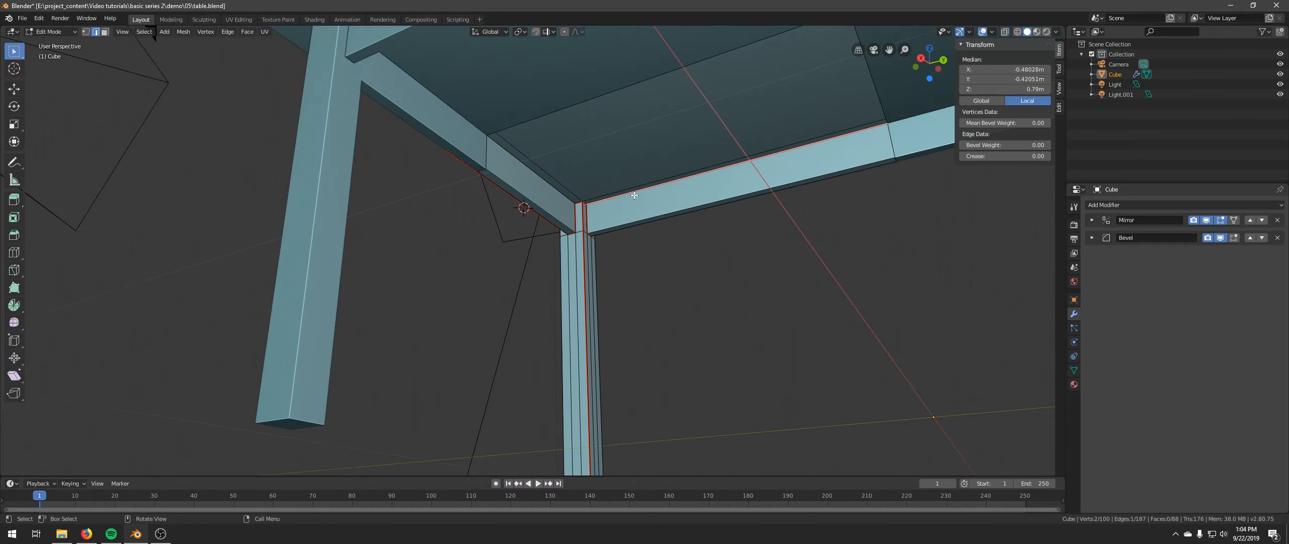
{"action": "middle_click_drag", "start_coordinate": [635, 195], "coordinate": [423, 197]}
{"action": "left_click", "coordinate": [519, 206]}
{"action": "middle_click_drag", "start_coordinate": [534, 209], "coordinate": [497, 253]}
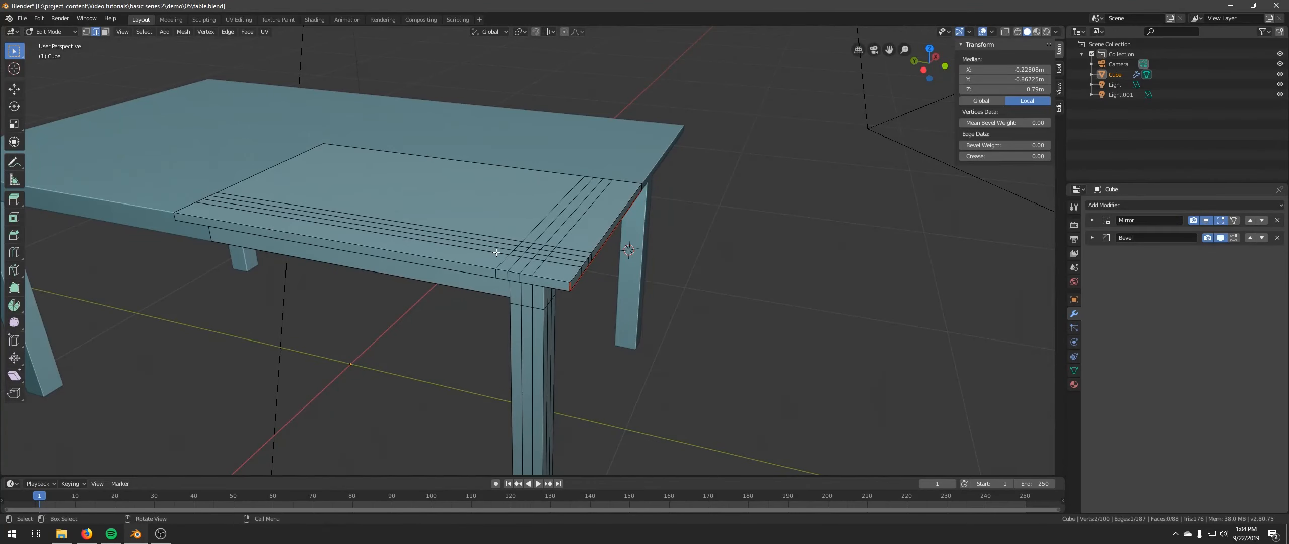
Switch to the UV Editing workspace, select the table's whole mesh and unwrap it
{"action": "left_click", "coordinate": [239, 20]}
{"action": "key", "text": "a"}
{"action": "middle_click_drag", "start_coordinate": [745, 256], "coordinate": [915, 225]}
{"action": "scroll", "coordinate": [833, 298], "scroll_direction": "up", "scroll_amount": 8}
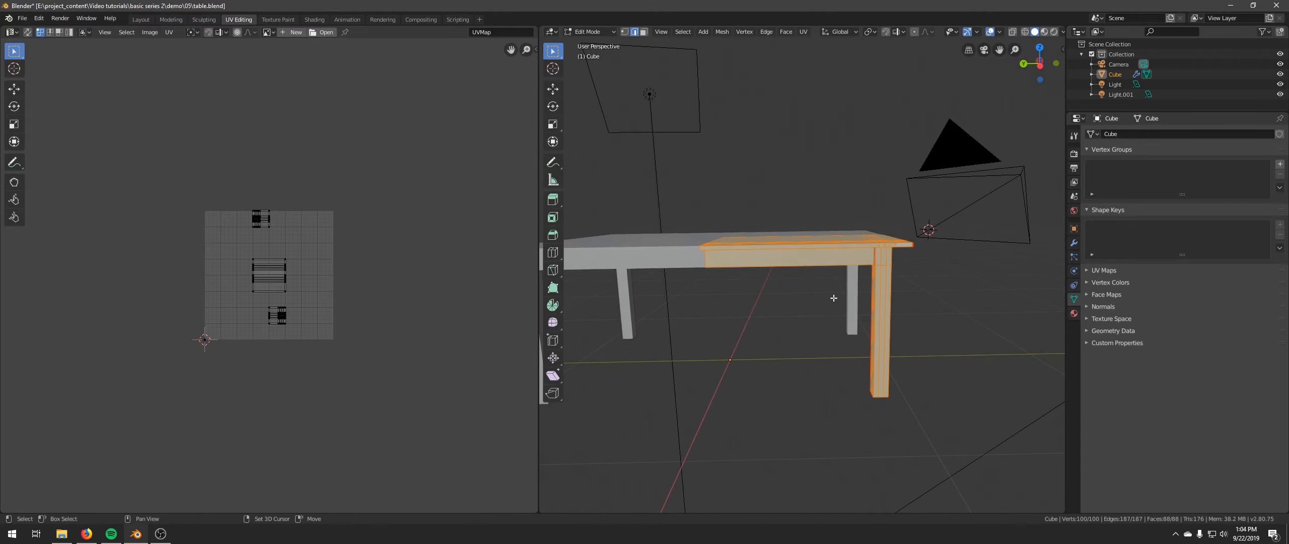
{"action": "left_click", "coordinate": [804, 31]}
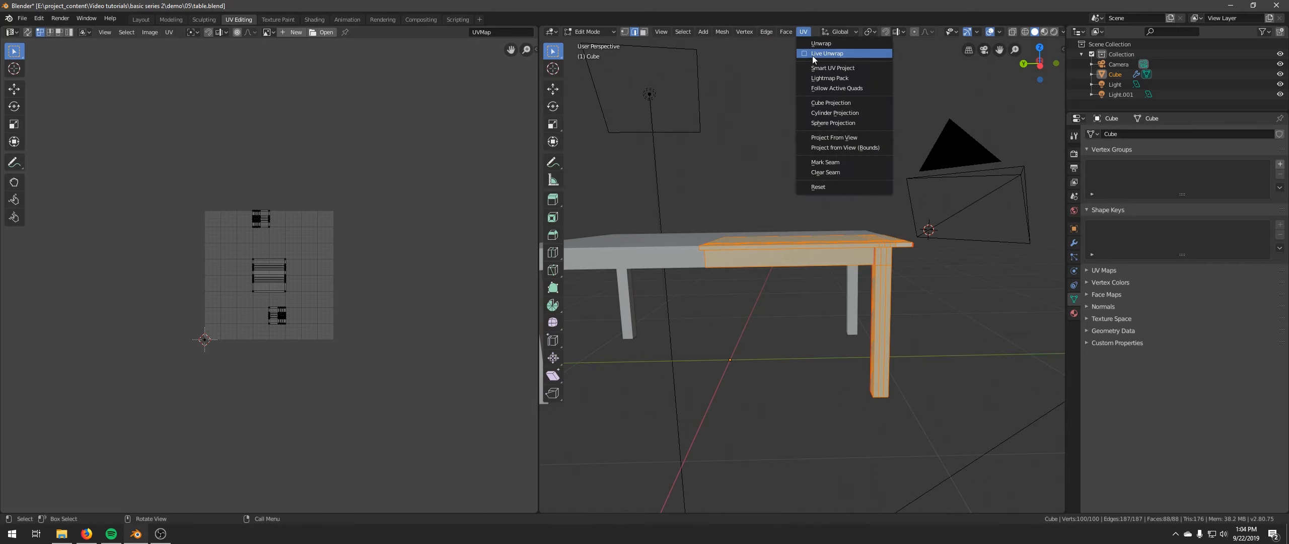
{"action": "left_click", "coordinate": [821, 43]}
{"action": "scroll", "coordinate": [303, 256], "scroll_direction": "up", "scroll_amount": 3}
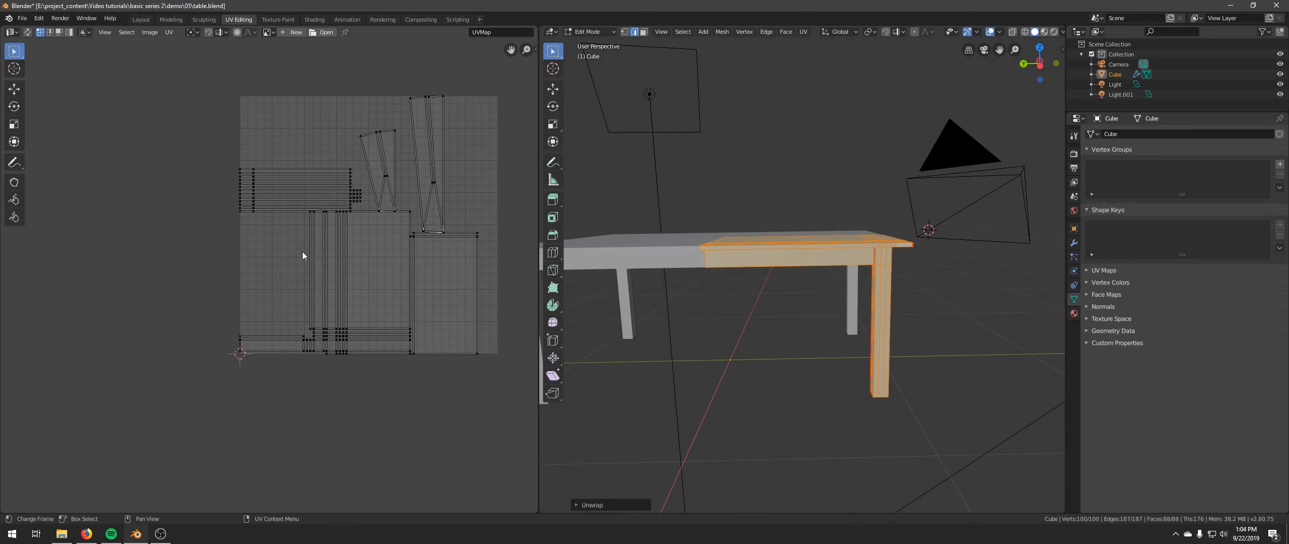
{"action": "scroll", "coordinate": [304, 268], "scroll_direction": "up", "scroll_amount": 4}
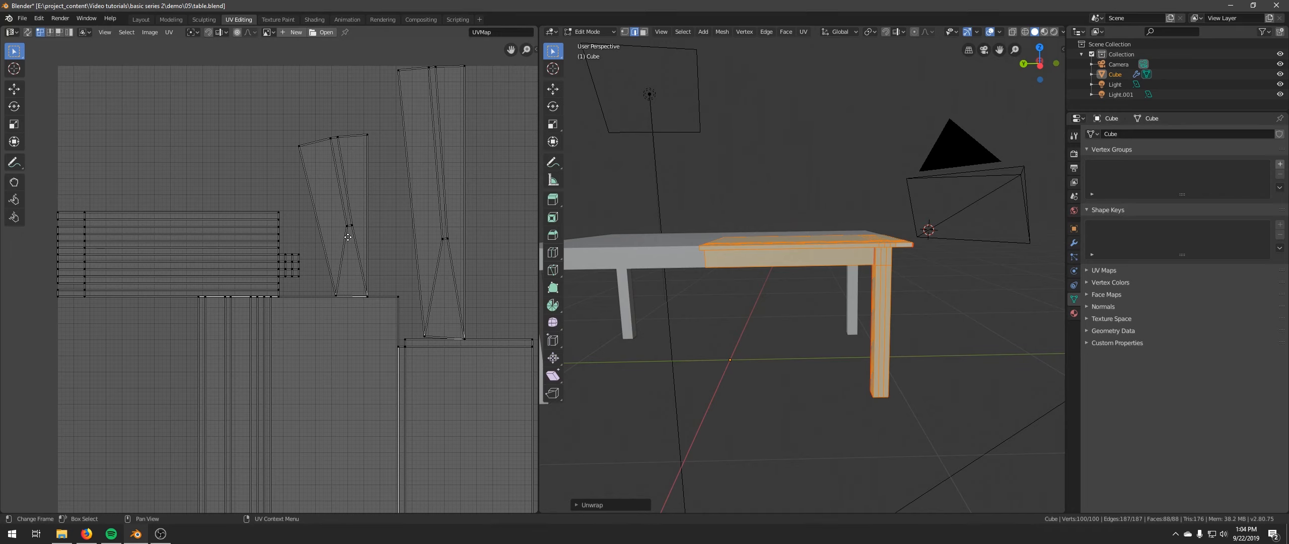
{"action": "middle_click_drag", "start_coordinate": [348, 237], "coordinate": [280, 235]}
Enable UV sync selection and select the narrow strip in the tall UV island to locate its face under the table
{"action": "middle_click_drag", "start_coordinate": [716, 277], "coordinate": [723, 226]}
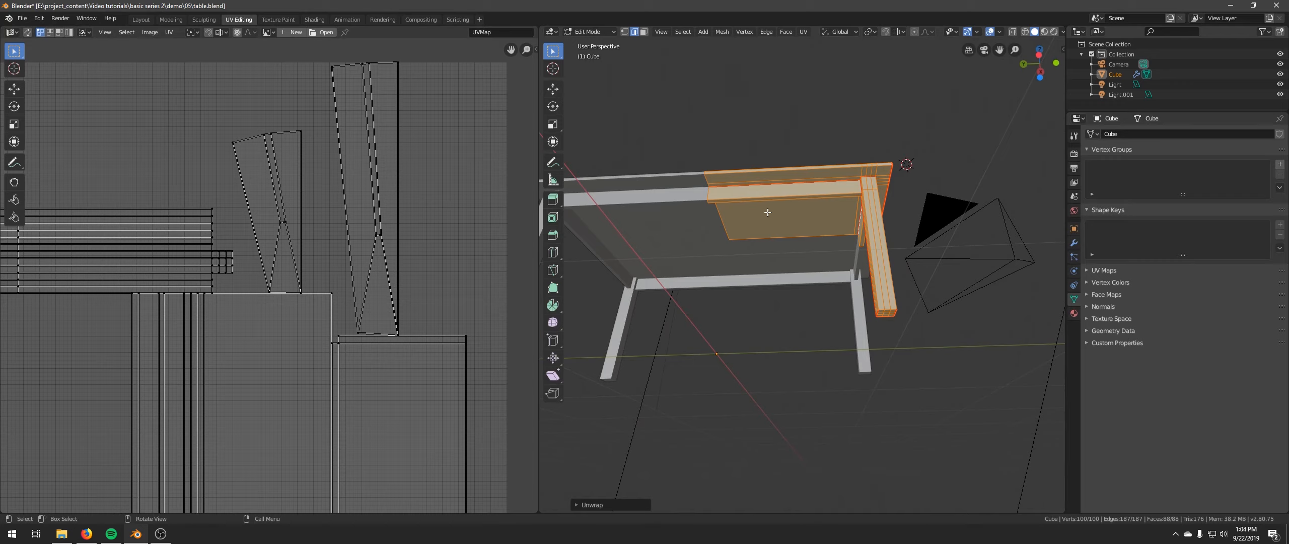
{"action": "middle_click_drag", "start_coordinate": [820, 180], "coordinate": [771, 242]}
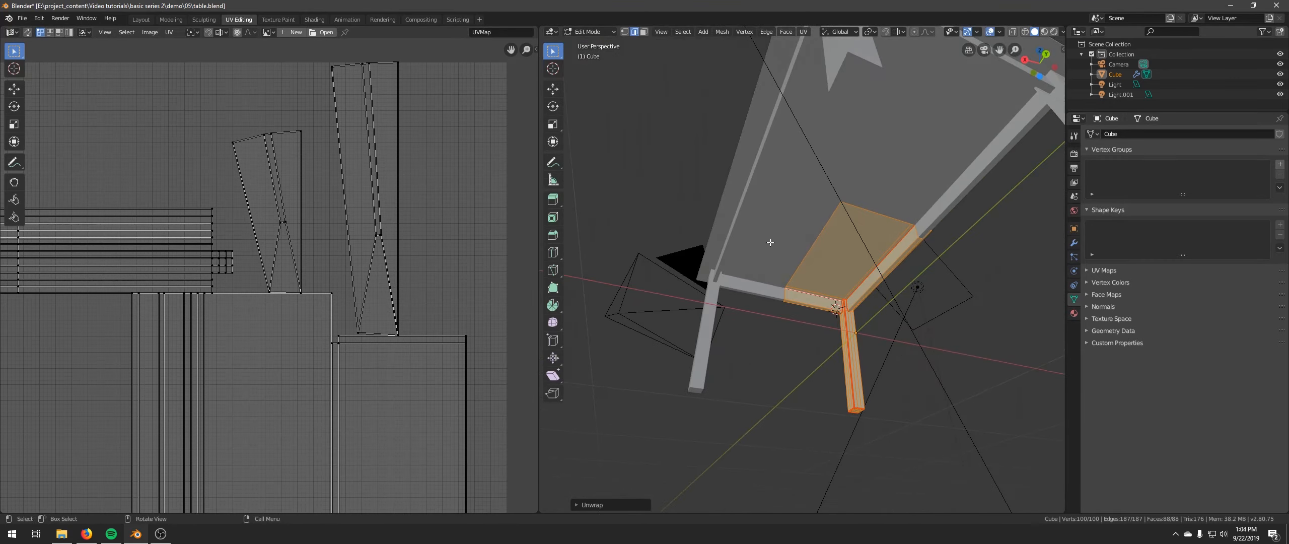
{"action": "left_click", "coordinate": [28, 33]}
{"action": "middle_click_drag", "start_coordinate": [856, 250], "coordinate": [842, 254]}
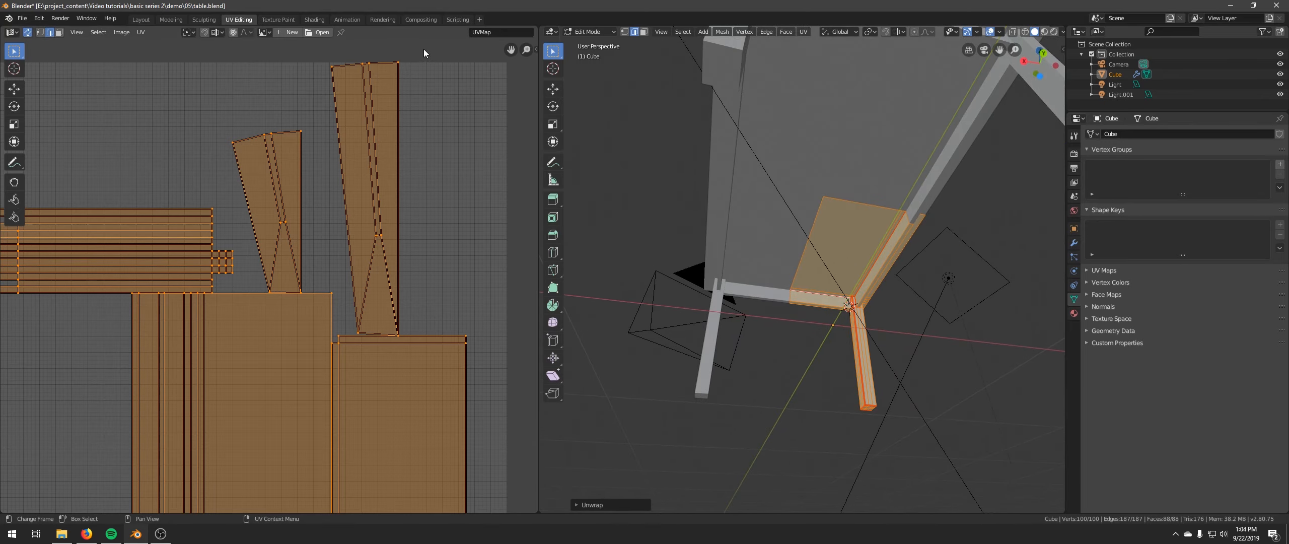
{"action": "left_click_drag", "start_coordinate": [424, 53], "coordinate": [327, 272]}
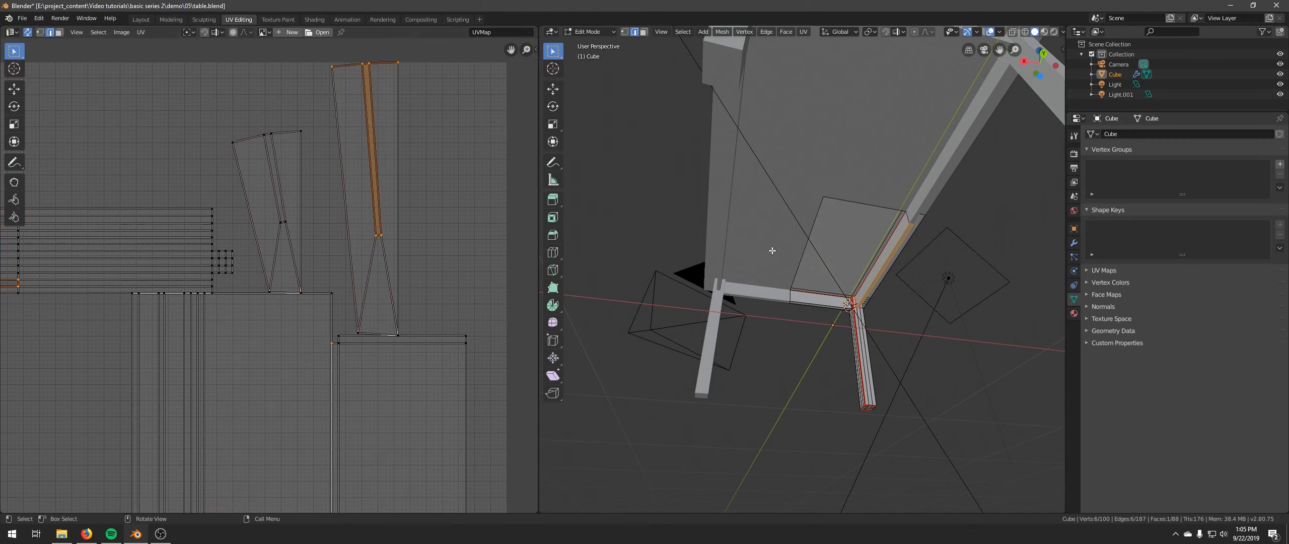
{"action": "middle_click_drag", "start_coordinate": [860, 254], "coordinate": [809, 278]}
{"action": "scroll", "coordinate": [808, 278], "scroll_direction": "up", "scroll_amount": 2}
{"action": "middle_click_drag", "start_coordinate": [887, 224], "coordinate": [795, 243], "text": "shift"}
{"action": "scroll", "coordinate": [796, 243], "scroll_direction": "up", "scroll_amount": 2}
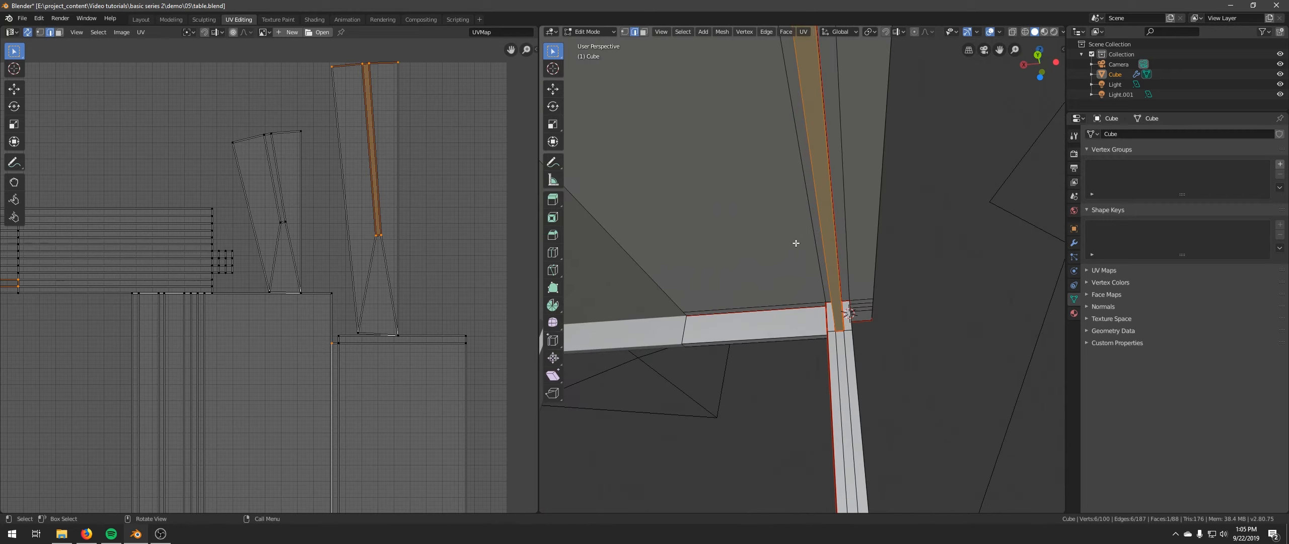
{"action": "middle_click_drag", "start_coordinate": [801, 278], "coordinate": [792, 304]}
{"action": "mouse_move", "coordinate": [746, 227]}
{"action": "middle_mouse_down"}
{"action": "mouse_move", "coordinate": [803, 230]}
{"action": "mouse_move", "coordinate": [766, 234]}
{"action": "middle_mouse_up"}
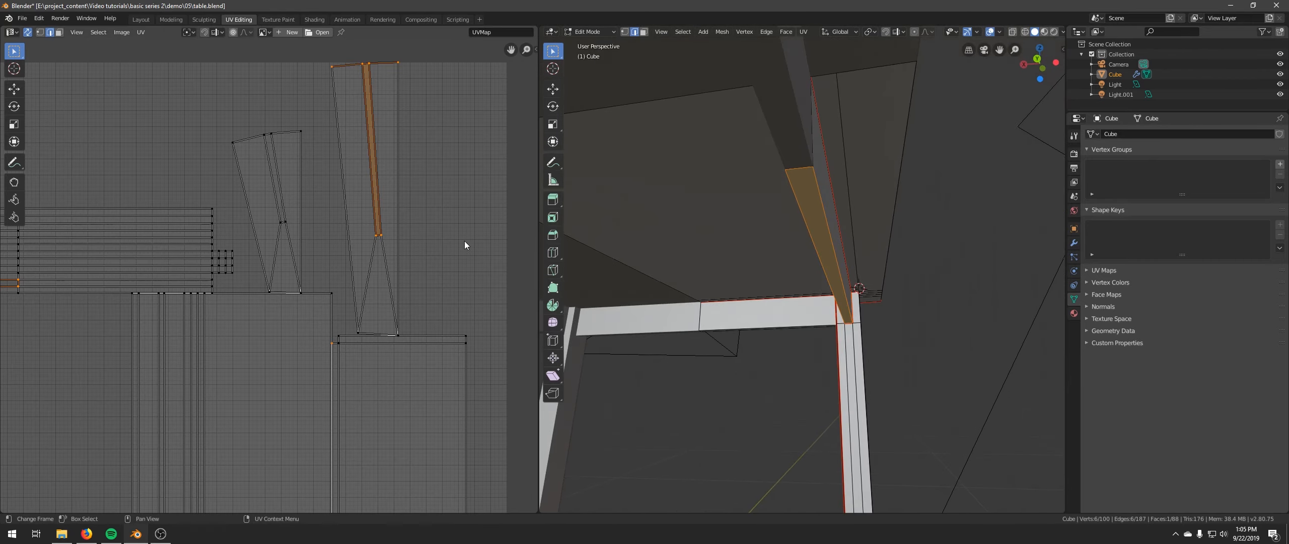
Box-select the upper edges and then all of the tall UV island to identify its faces on the table
{"action": "scroll", "coordinate": [353, 171], "scroll_direction": "up", "scroll_amount": 1}
{"action": "scroll", "coordinate": [368, 118], "scroll_direction": "down", "scroll_amount": 2}
{"action": "middle_click_drag", "start_coordinate": [368, 117], "coordinate": [382, 162]}
{"action": "left_click_drag", "start_coordinate": [314, 124], "coordinate": [410, 199]}
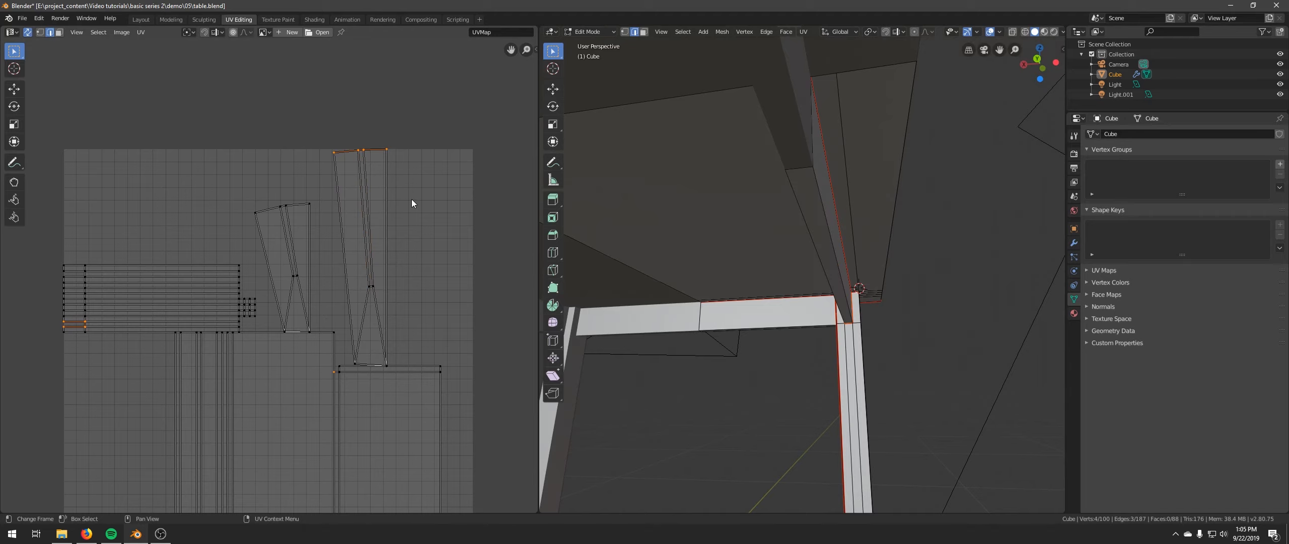
{"action": "left_click_drag", "start_coordinate": [332, 132], "coordinate": [513, 381]}
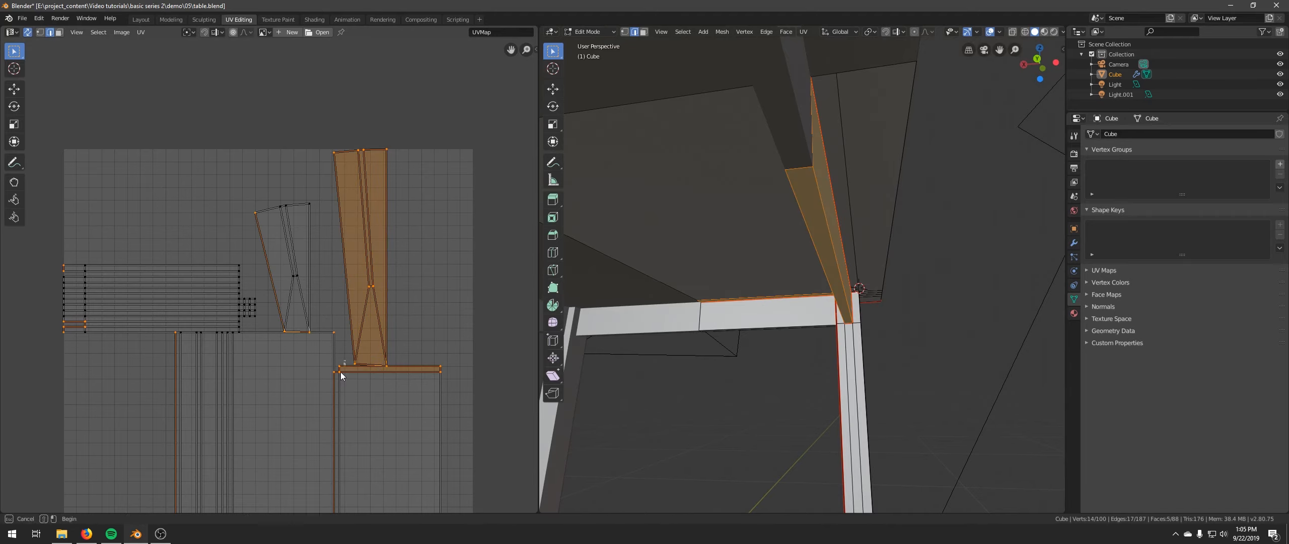
Switch to face selection and delete the hidden face between the apron's two sides where it meets the table leg
{"action": "middle_click_drag", "start_coordinate": [883, 170], "coordinate": [830, 291]}
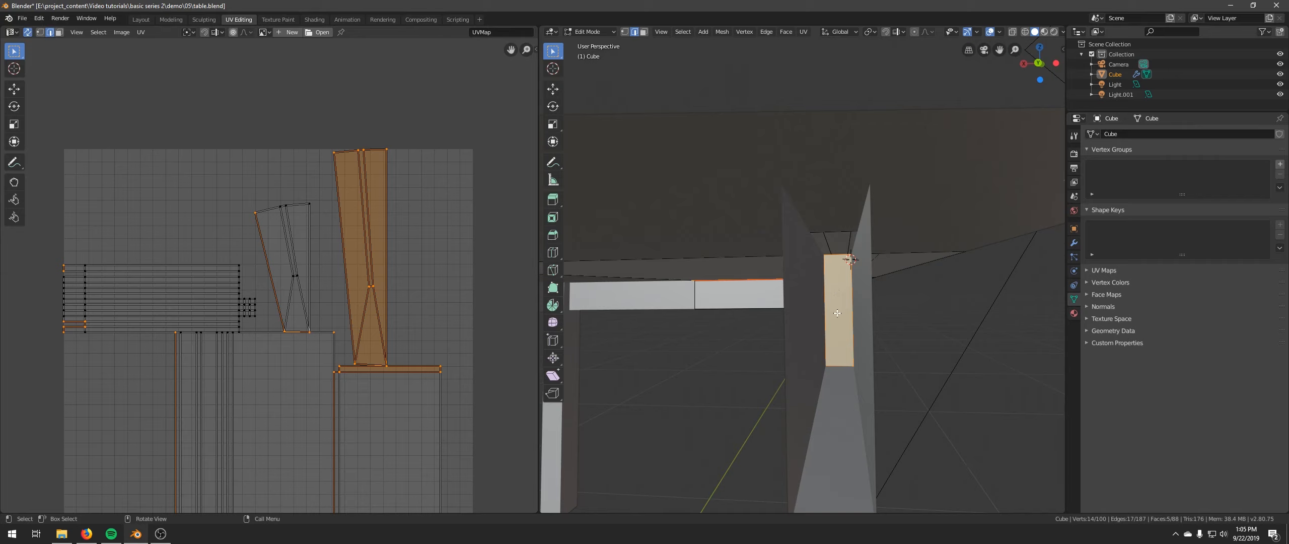
{"action": "left_click", "coordinate": [642, 32]}
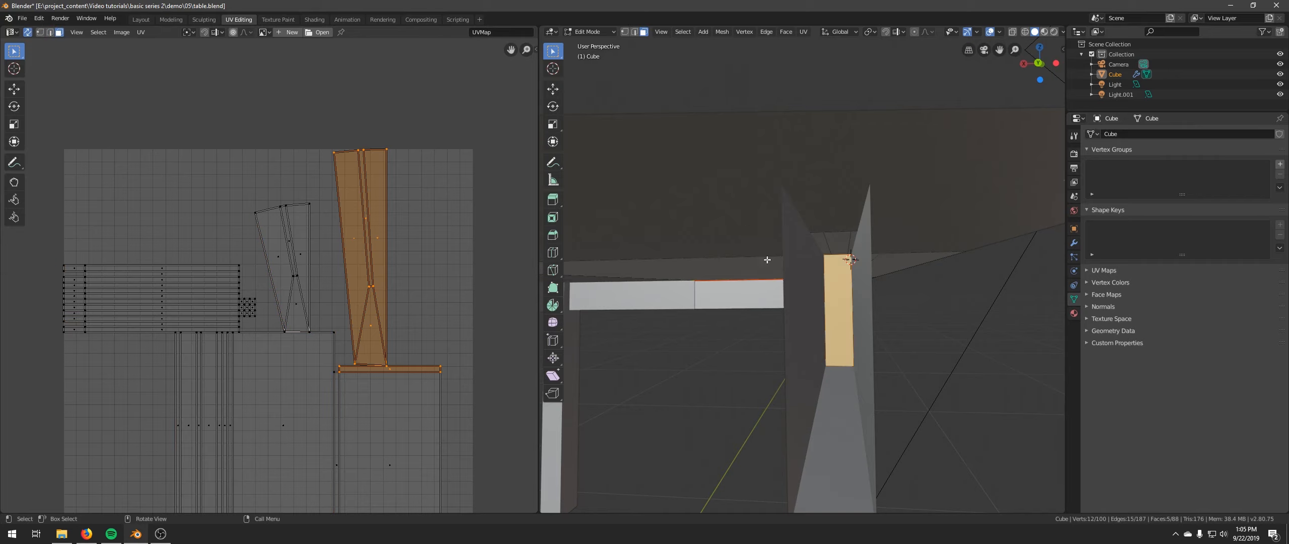
{"action": "left_click", "coordinate": [849, 303]}
{"action": "key", "text": "x"}
{"action": "left_click", "coordinate": [827, 342]}
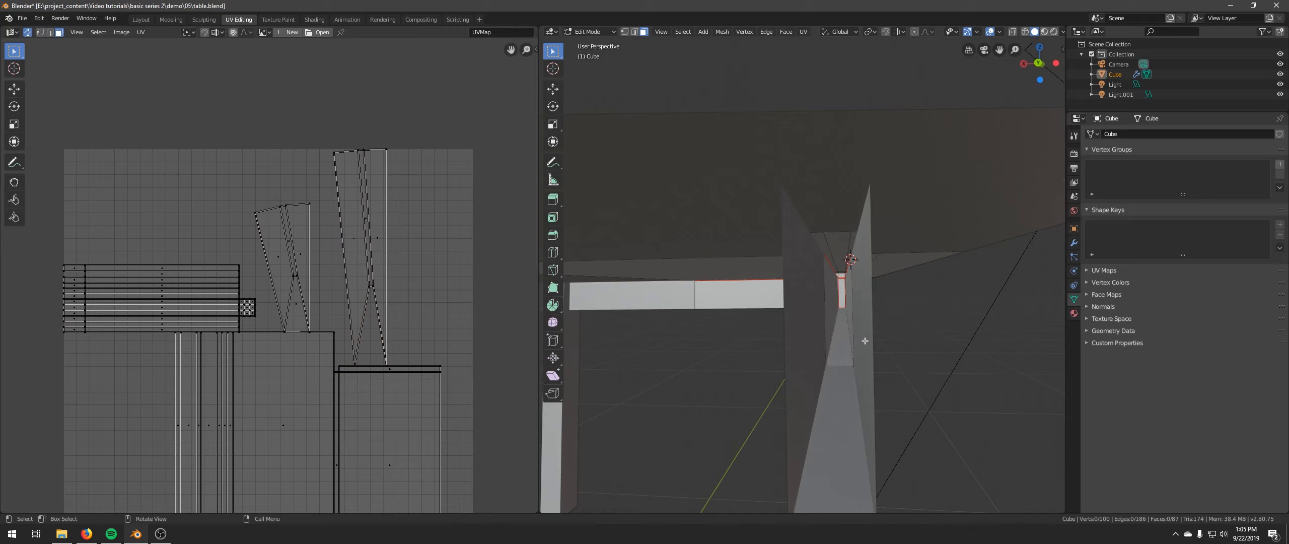
Delete the matching hidden face inside the other apron where it meets the leg
{"action": "middle_click_drag", "start_coordinate": [833, 267], "coordinate": [852, 325]}
{"action": "left_click", "coordinate": [709, 300]}
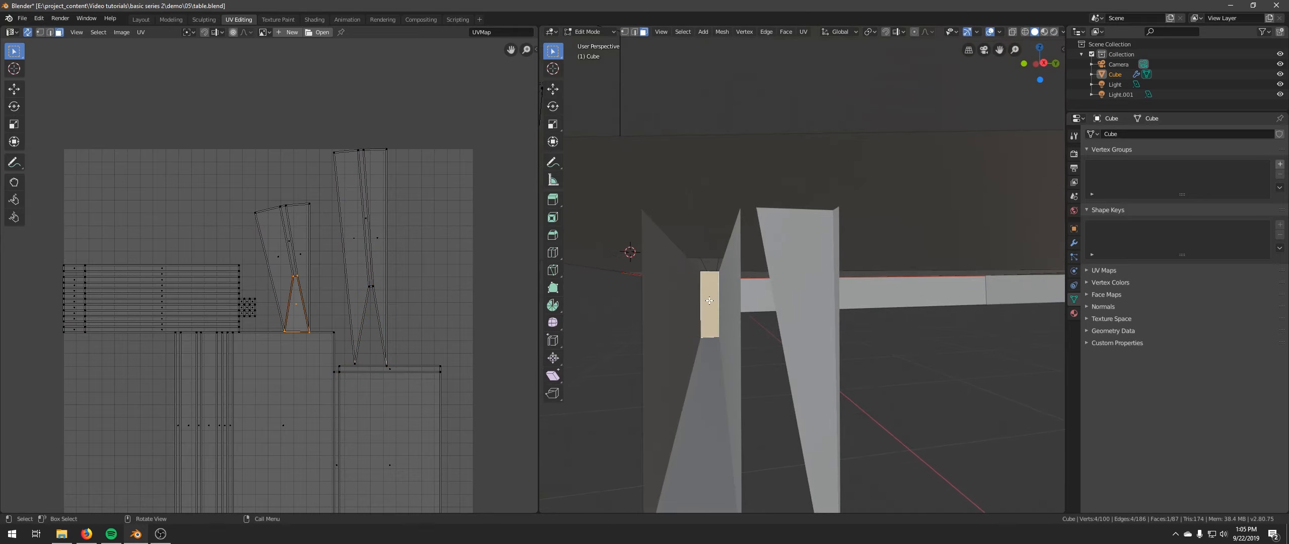
{"action": "key", "text": "x"}
{"action": "left_click", "coordinate": [701, 301]}
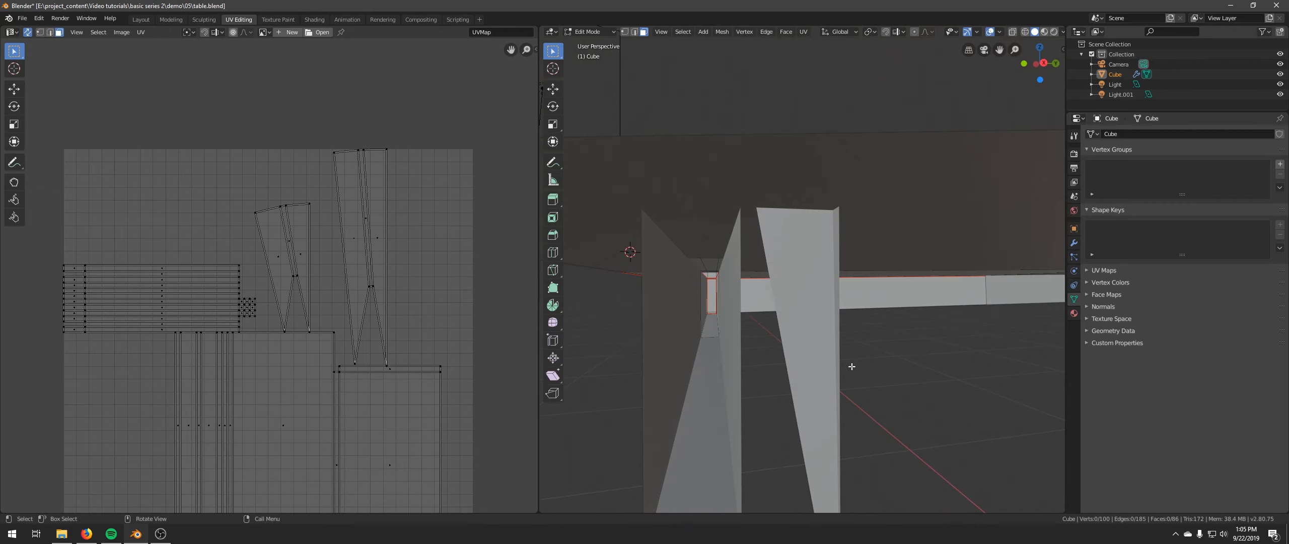
Select the table's whole mesh and unwrap it again without the hidden faces
{"action": "middle_click_drag", "start_coordinate": [852, 366], "coordinate": [874, 322]}
{"action": "key", "text": "a"}
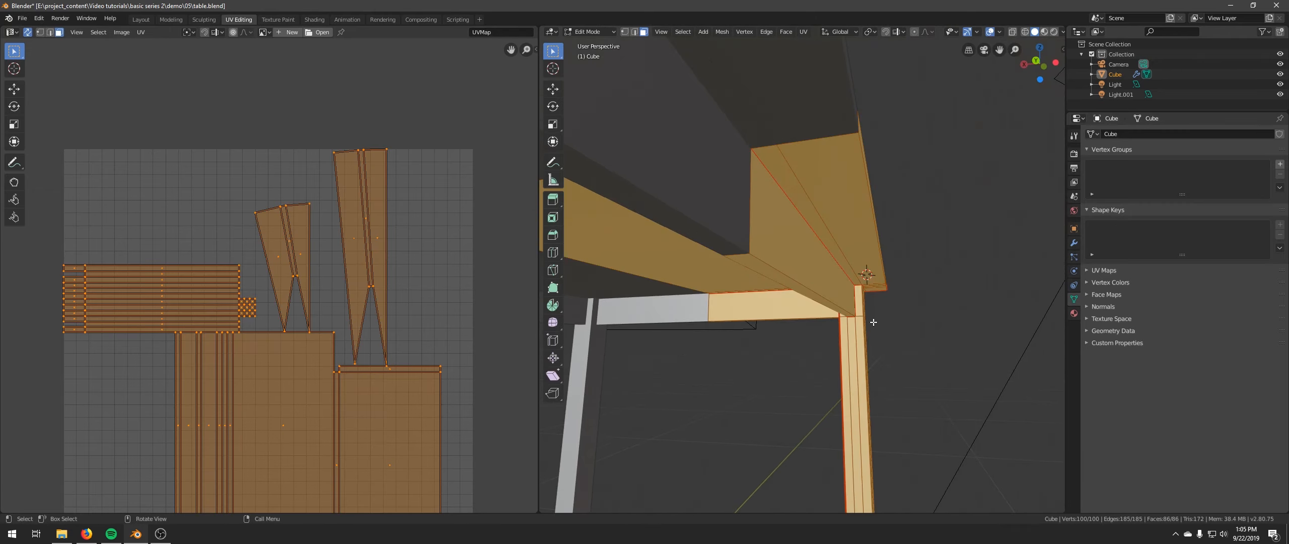
{"action": "left_click", "coordinate": [804, 31]}
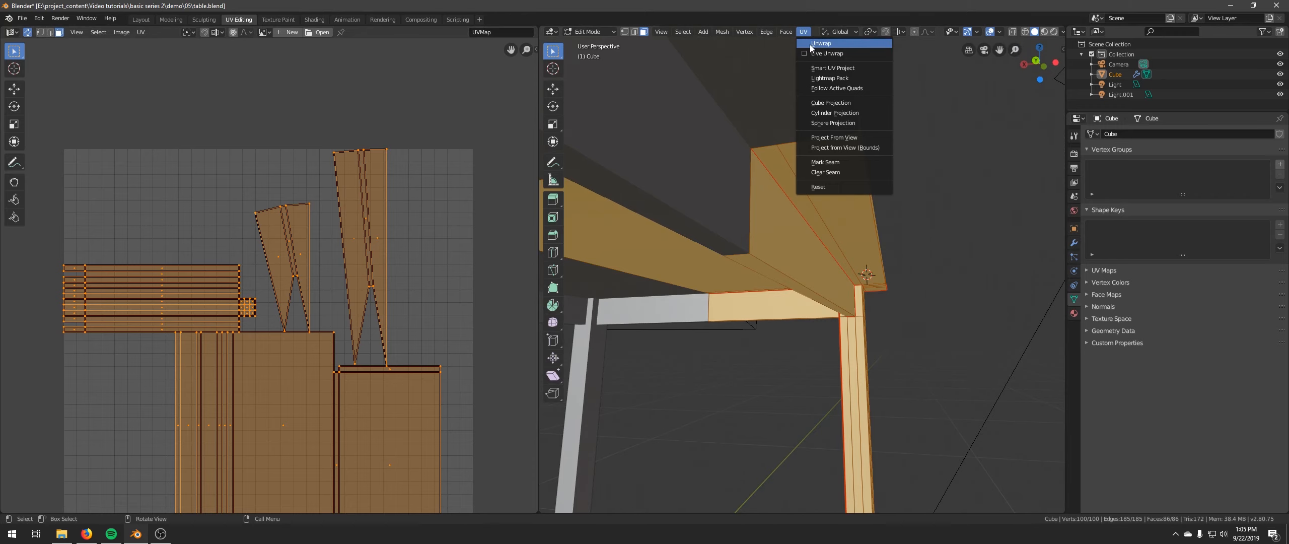
{"action": "left_click", "coordinate": [811, 43]}
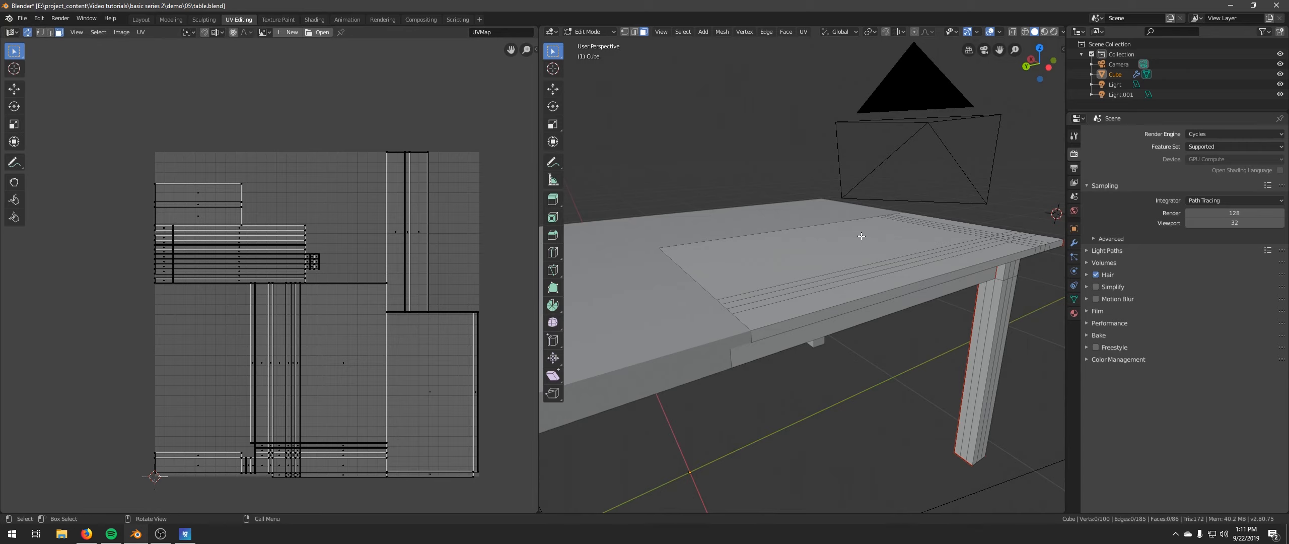
{"action": "middle_click_drag", "start_coordinate": [860, 236], "coordinate": [860, 272]}
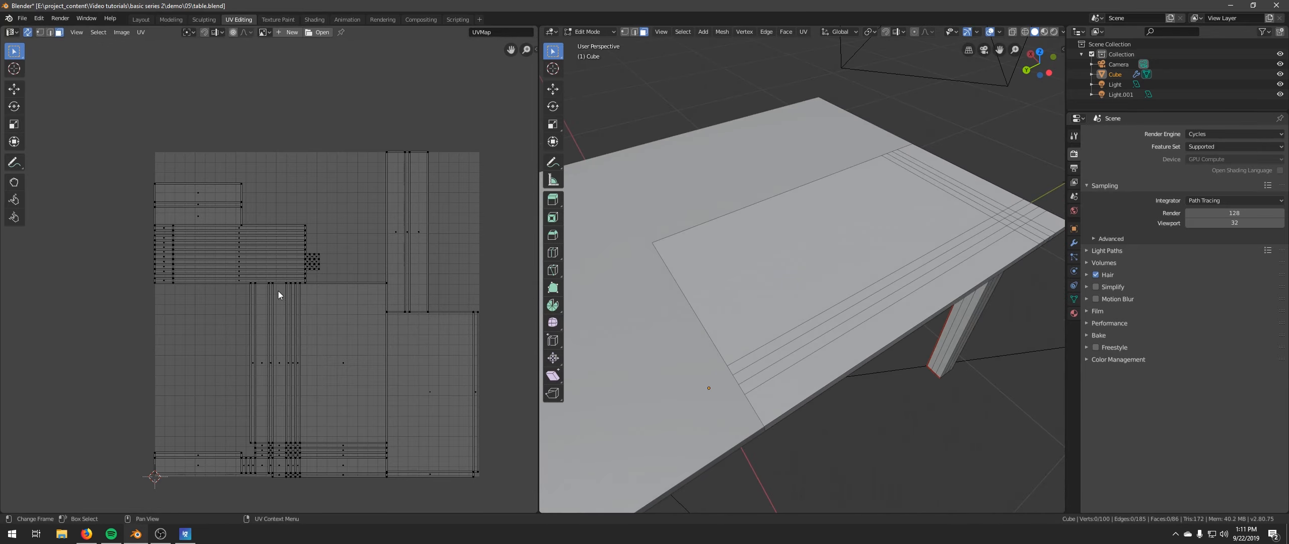
{"action": "middle_click_drag", "start_coordinate": [771, 247], "coordinate": [800, 291]}
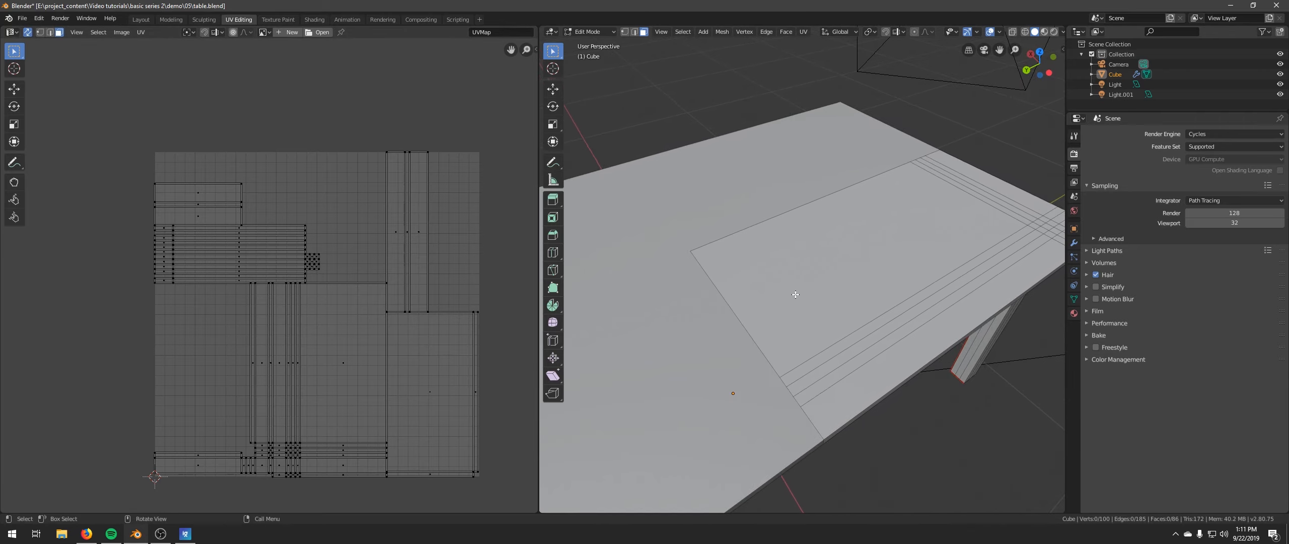
{"action": "scroll", "coordinate": [742, 274], "scroll_direction": "up", "scroll_amount": 3}
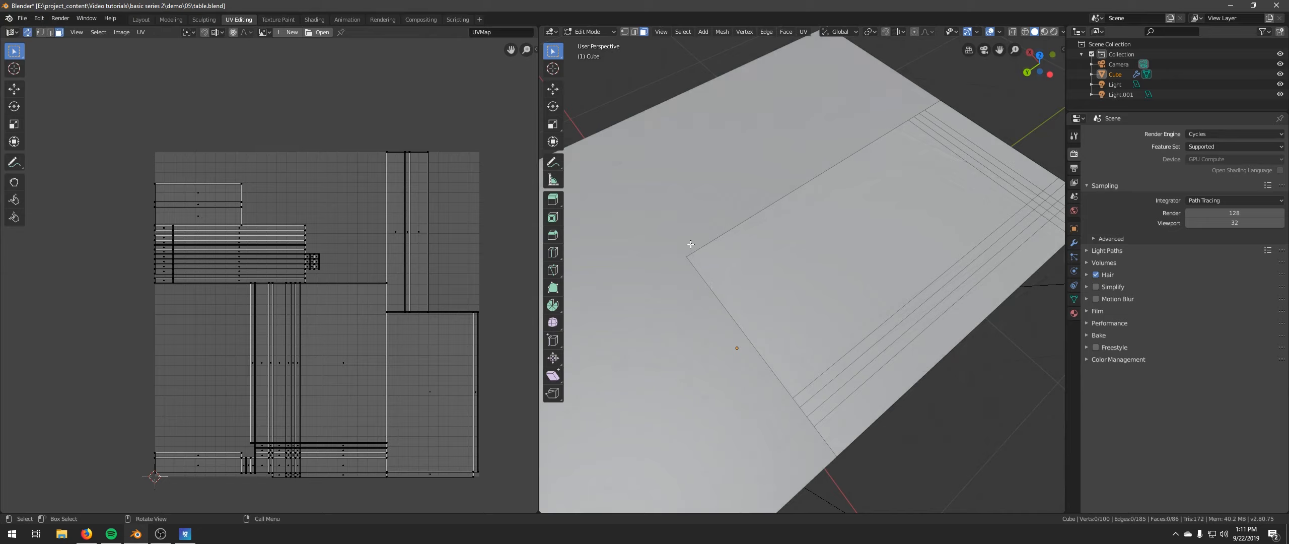
{"action": "middle_click_drag", "start_coordinate": [742, 325], "coordinate": [745, 300]}
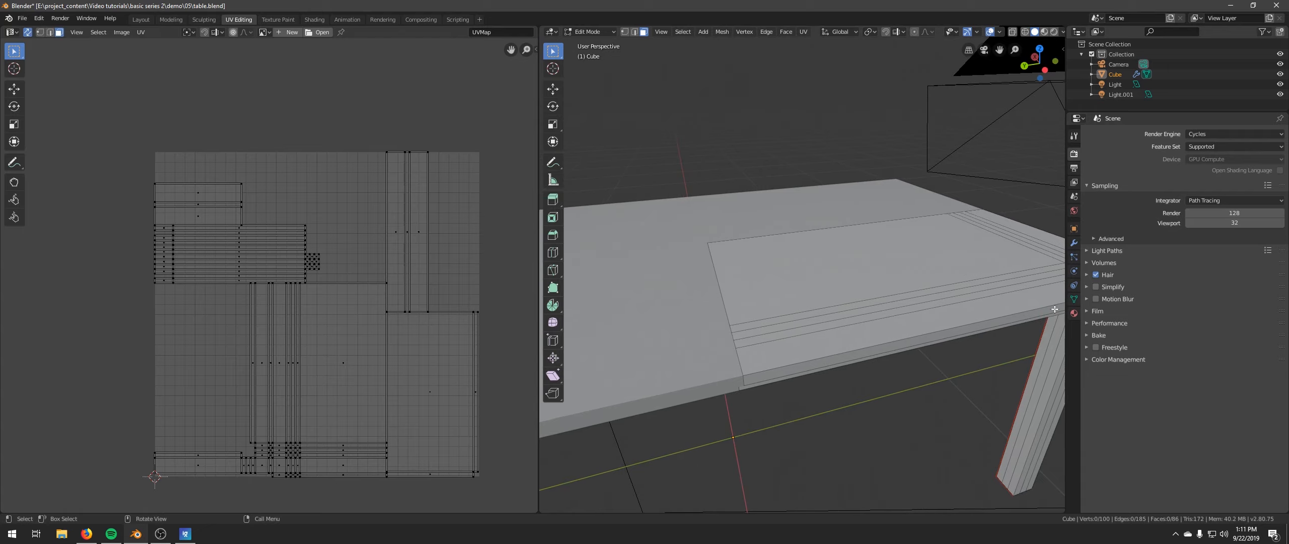
Add a new material to the table and name it wood
{"action": "left_click", "coordinate": [1073, 313]}
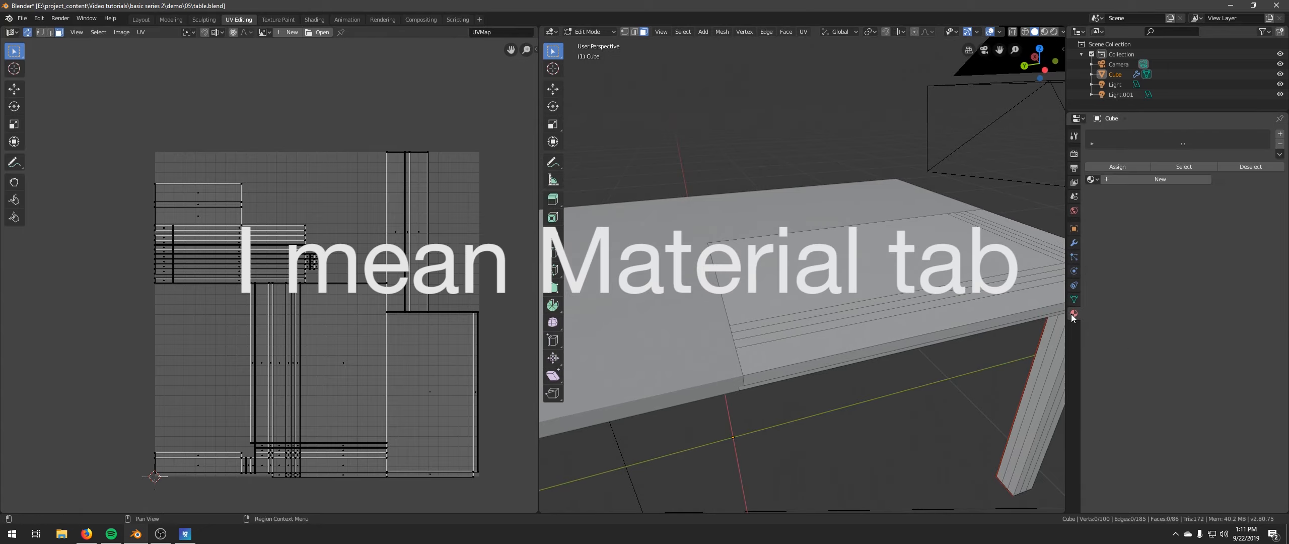
{"action": "left_click", "coordinate": [1131, 180]}
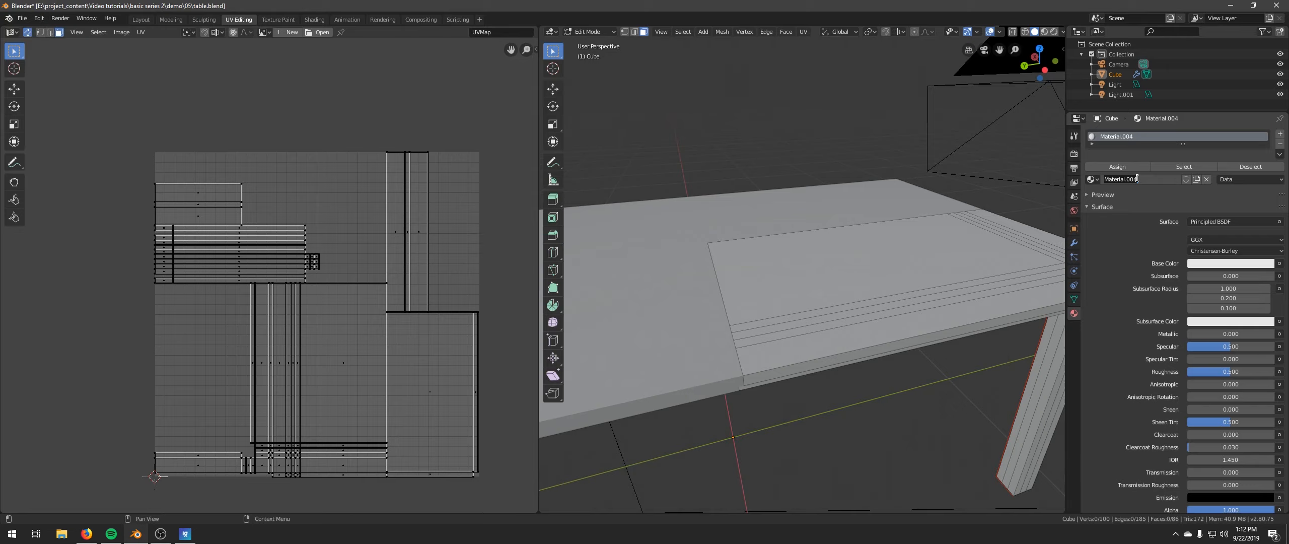
{"action": "type", "text": "wood"}
{"action": "key", "text": "Return"}
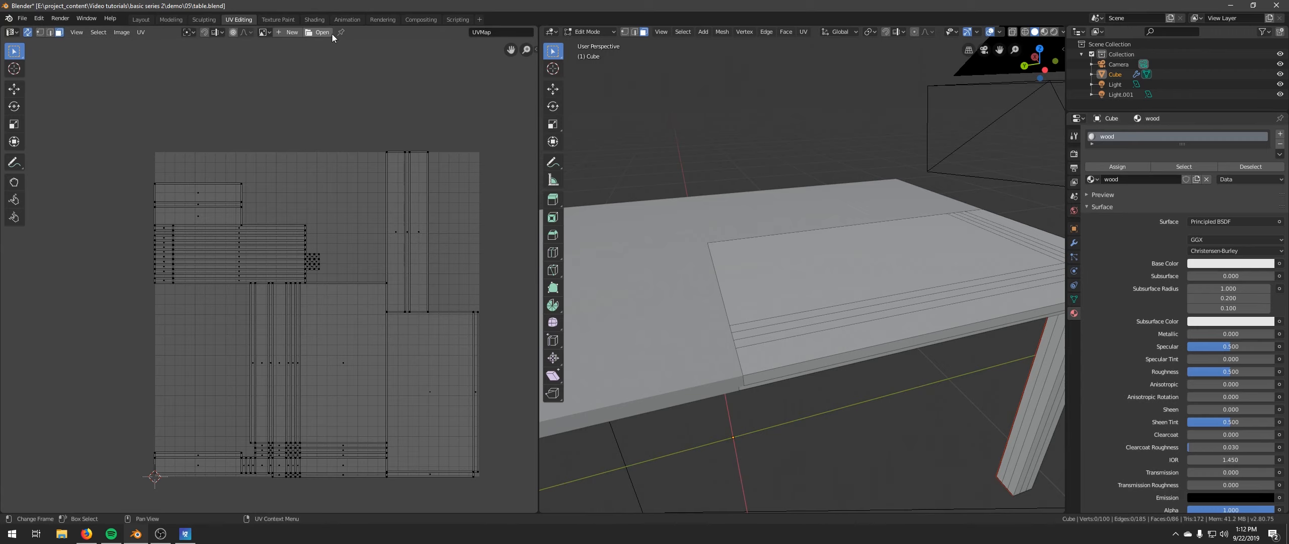
Switch to the Shading workspace and compare solid with LookDev viewport shading, keeping the LookDev display of the table
{"action": "left_click", "coordinate": [316, 20]}
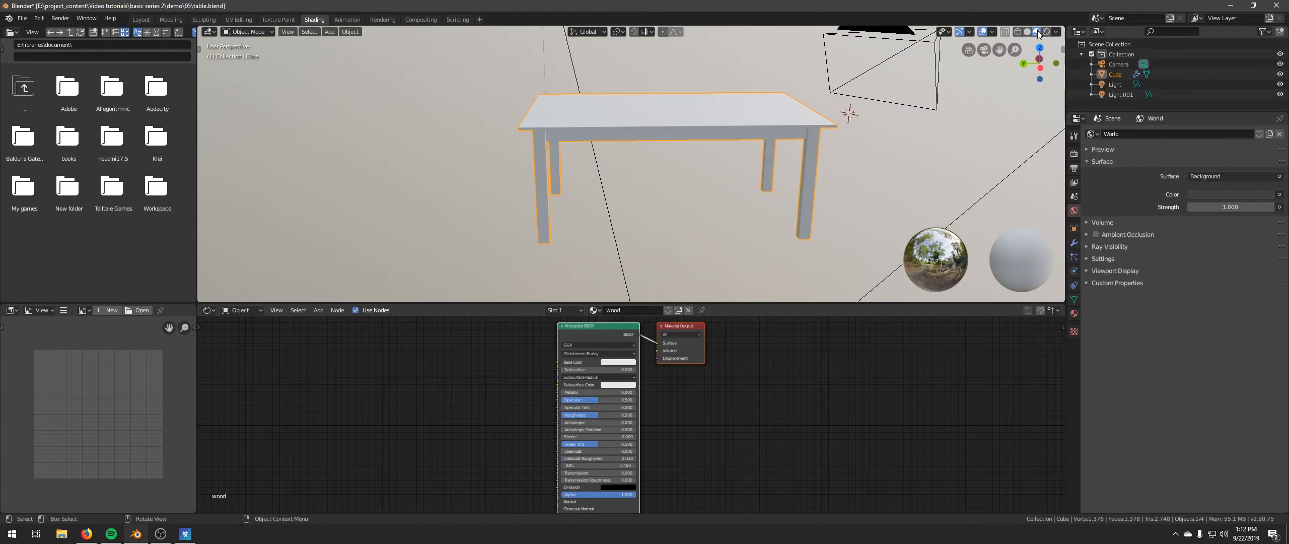
{"action": "left_click", "coordinate": [1027, 32]}
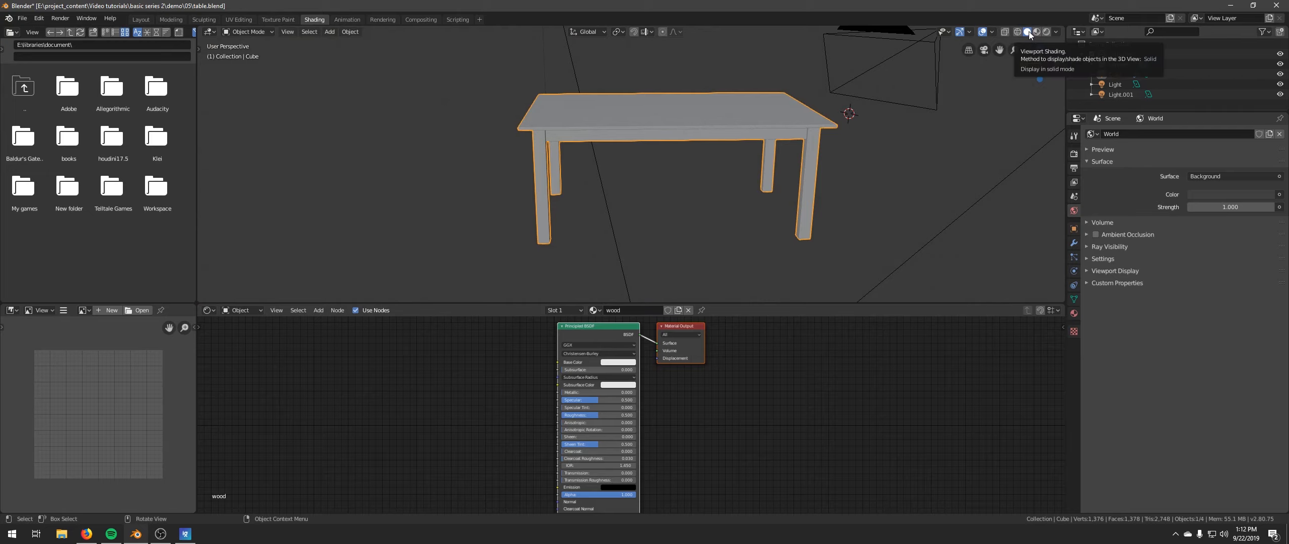
{"action": "left_click", "coordinate": [1037, 32]}
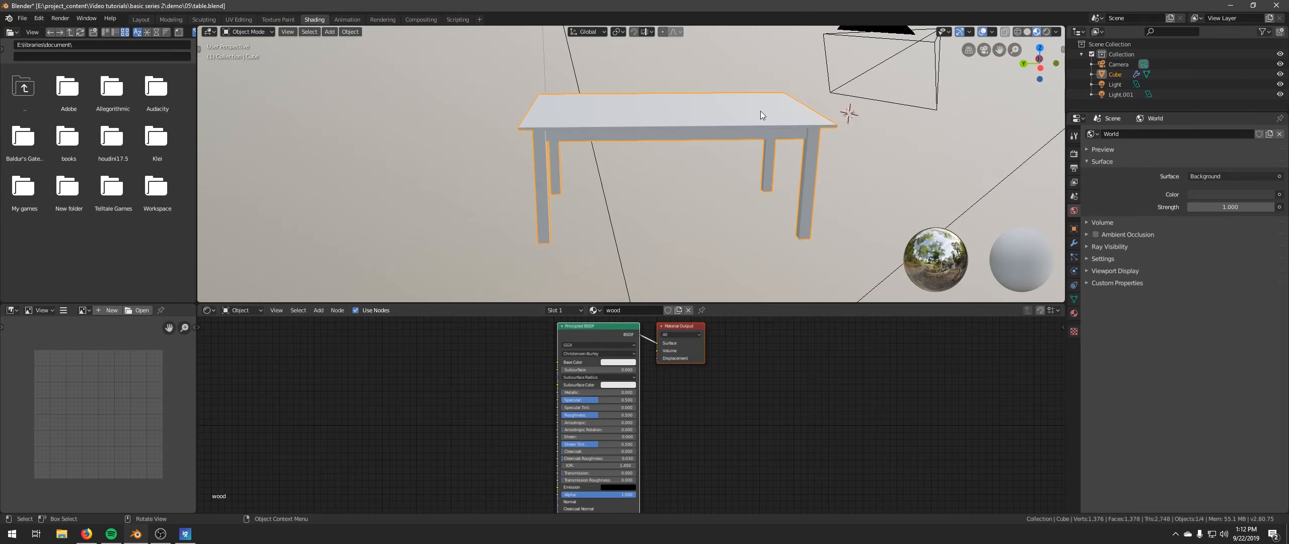
{"action": "middle_click_drag", "start_coordinate": [760, 115], "coordinate": [675, 128], "text": "shift"}
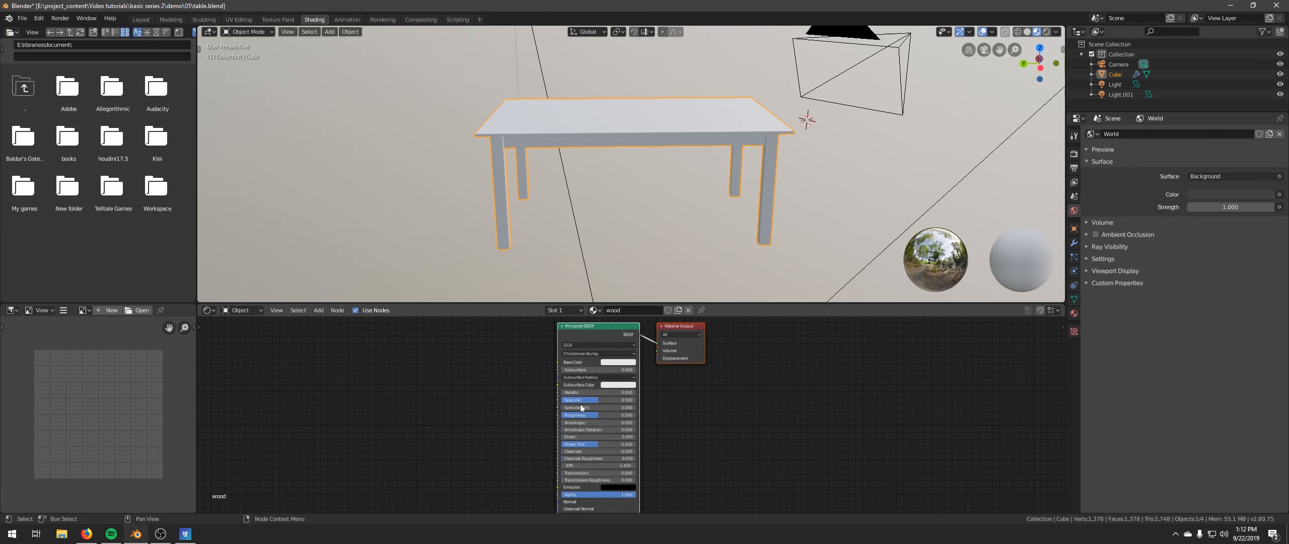
{"action": "middle_click_drag", "start_coordinate": [526, 370], "coordinate": [639, 406]}
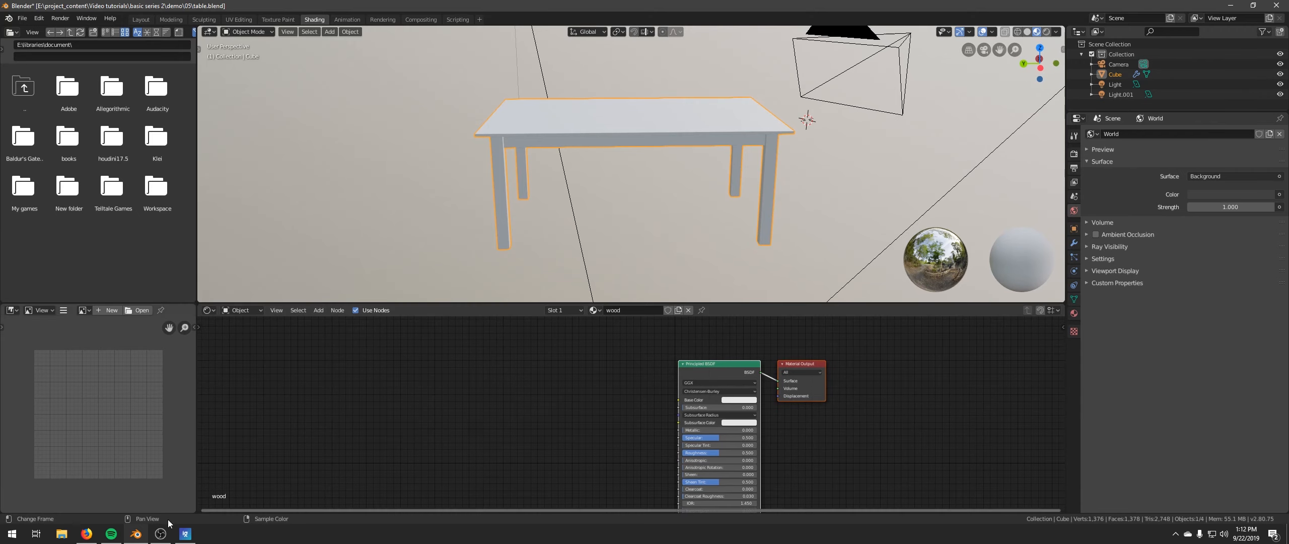
Switch to ImageGlass and examine the wood grain in wood_european_ash_Base_Color.tga up close and as a whole
{"action": "left_click", "coordinate": [184, 535]}
{"action": "scroll", "coordinate": [383, 262], "scroll_direction": "up", "scroll_amount": 3}
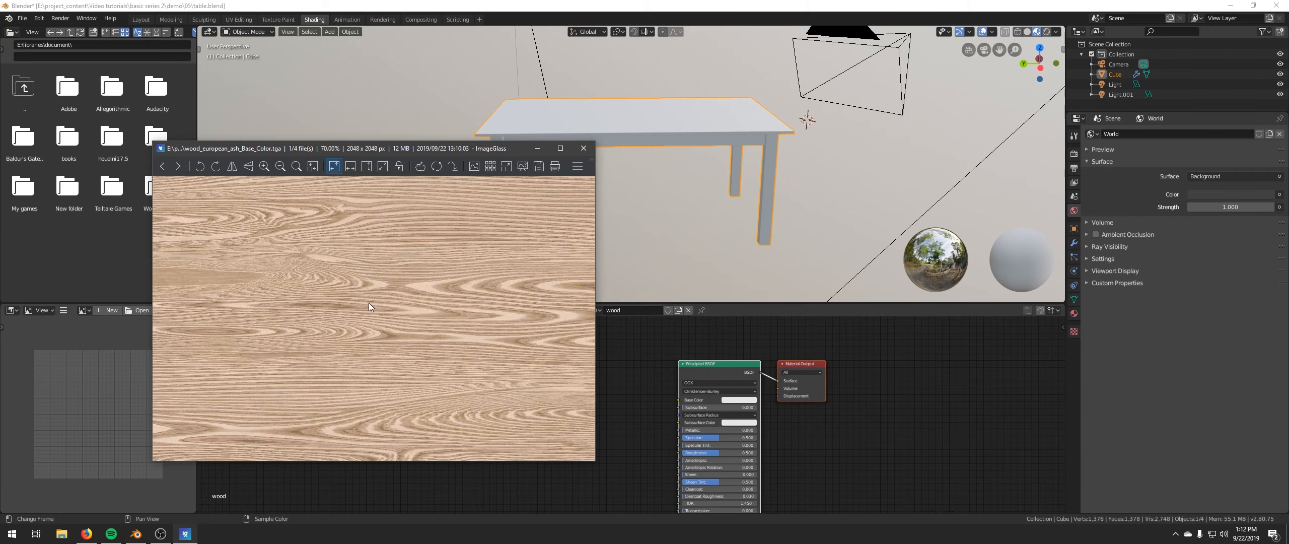
{"action": "scroll", "coordinate": [373, 314], "scroll_direction": "down", "scroll_amount": 2}
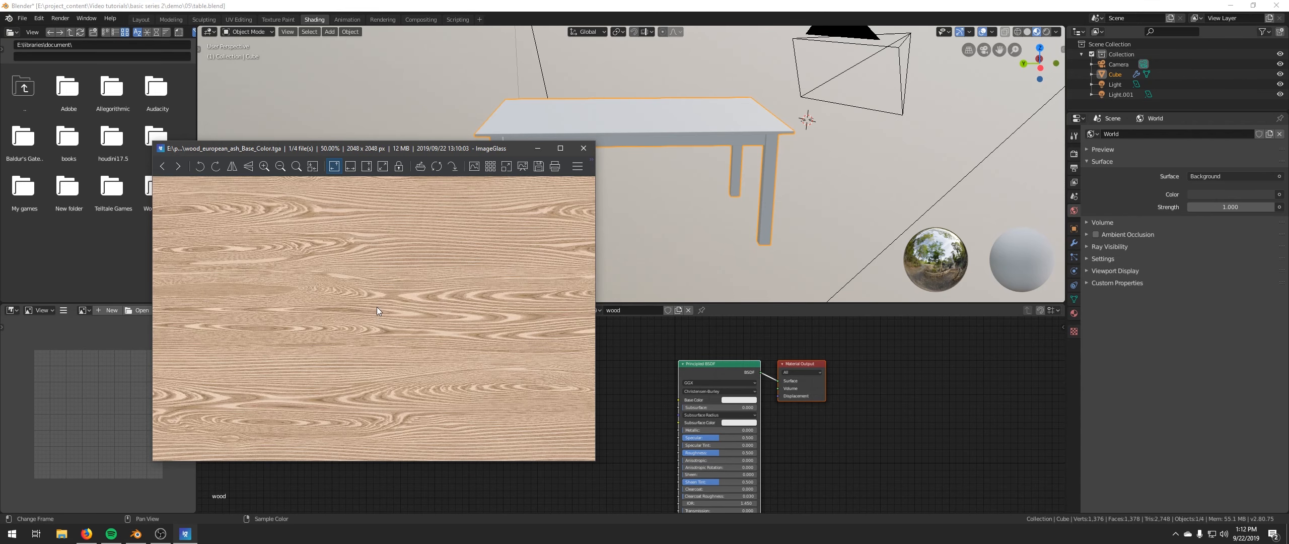
{"action": "scroll", "coordinate": [377, 307], "scroll_direction": "down", "scroll_amount": 2}
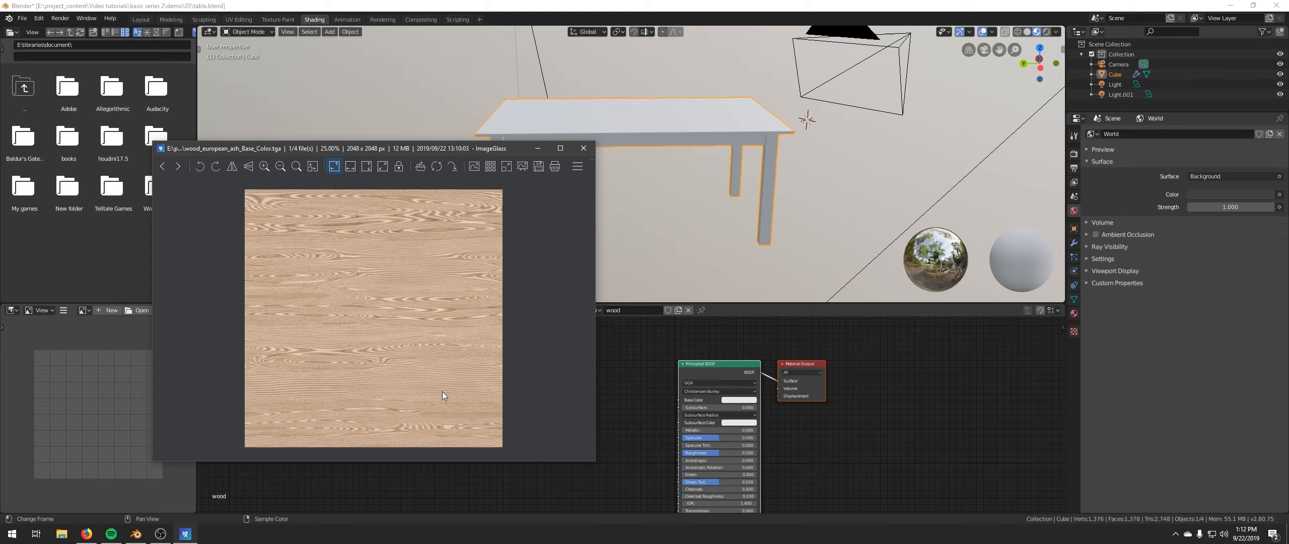
Page through the height, normal and roughness textures of the wood_european_ash set and return to the base color
{"action": "left_click", "coordinate": [177, 166]}
{"action": "left_click", "coordinate": [178, 167]}
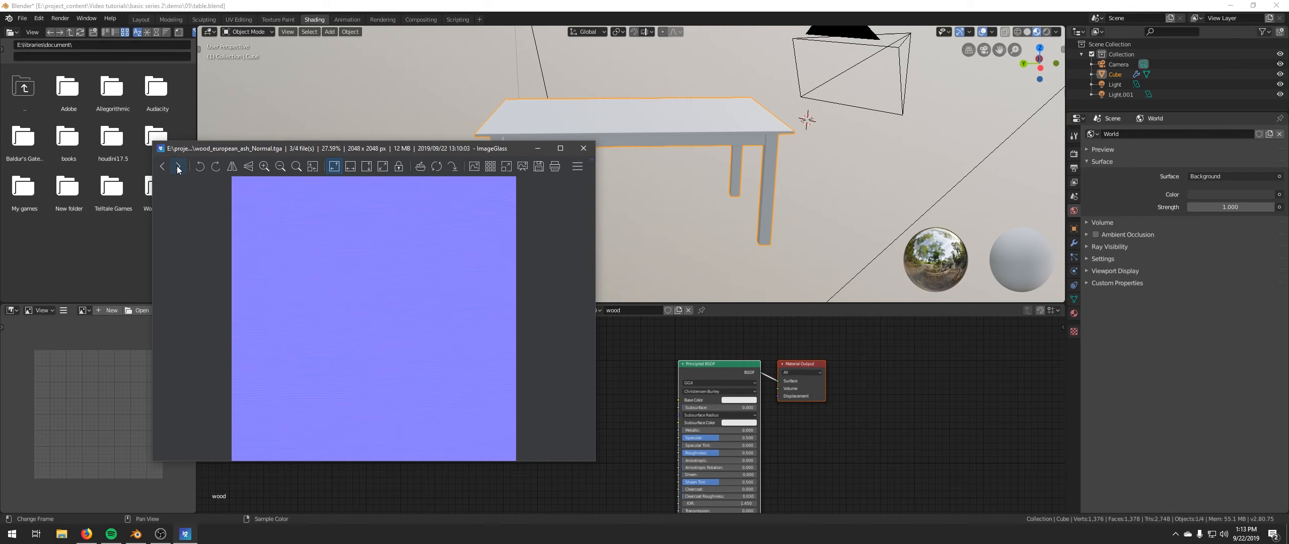
{"action": "left_click", "coordinate": [178, 168]}
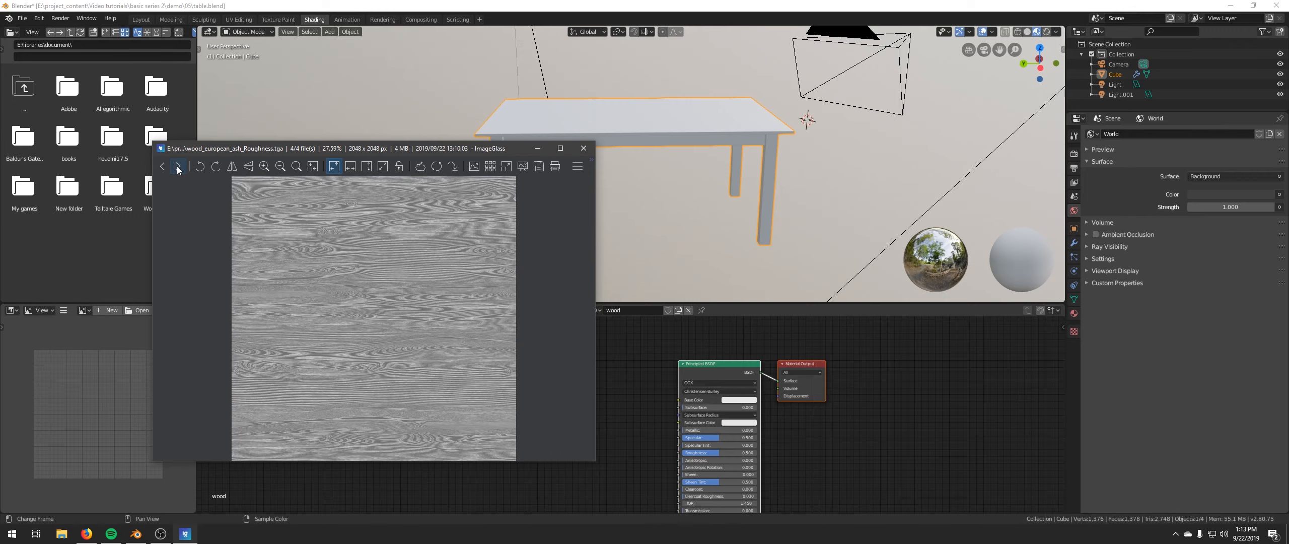
{"action": "left_click", "coordinate": [178, 168]}
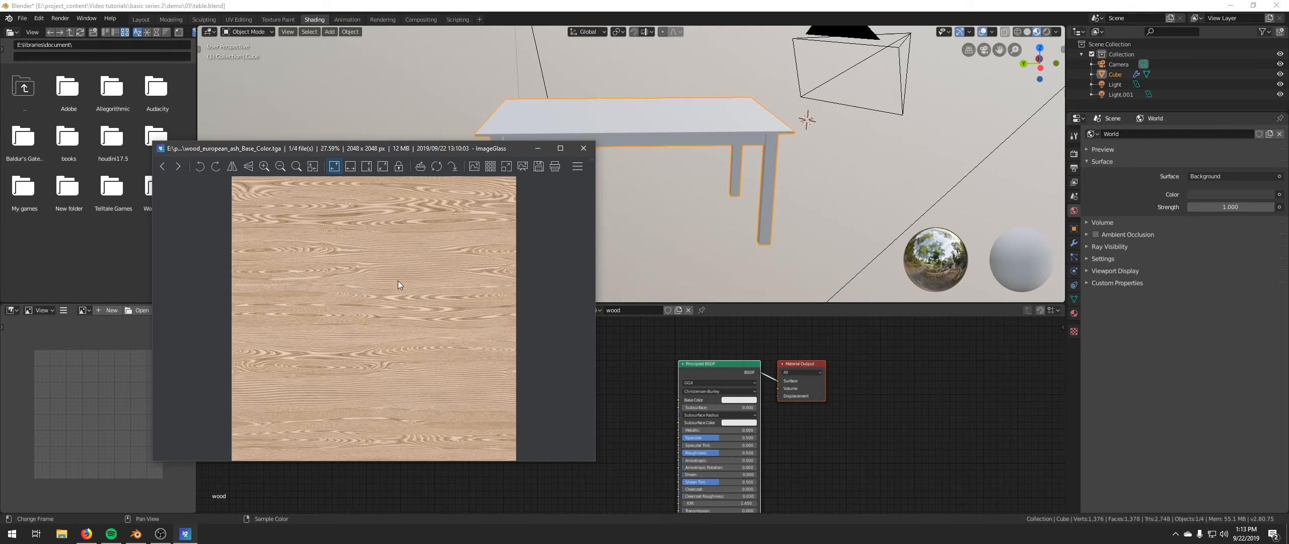
Examine the wood_european_ash height map and the fine grain detail in its normal map
{"action": "left_click", "coordinate": [178, 168]}
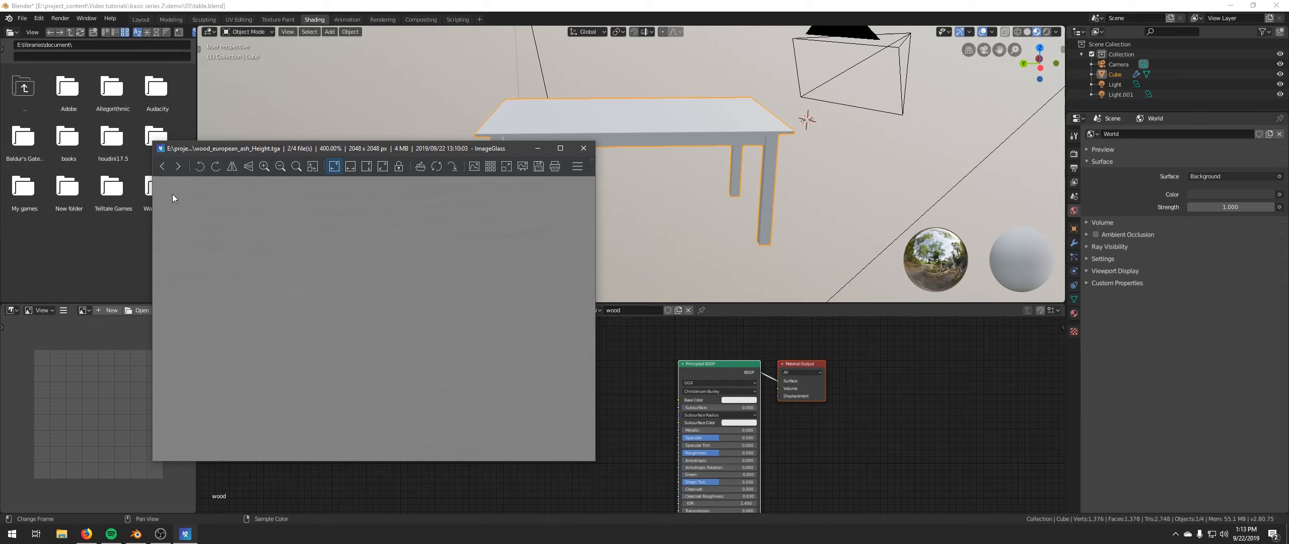
{"action": "left_click", "coordinate": [177, 166]}
{"action": "scroll", "coordinate": [413, 344], "scroll_direction": "up", "scroll_amount": 5}
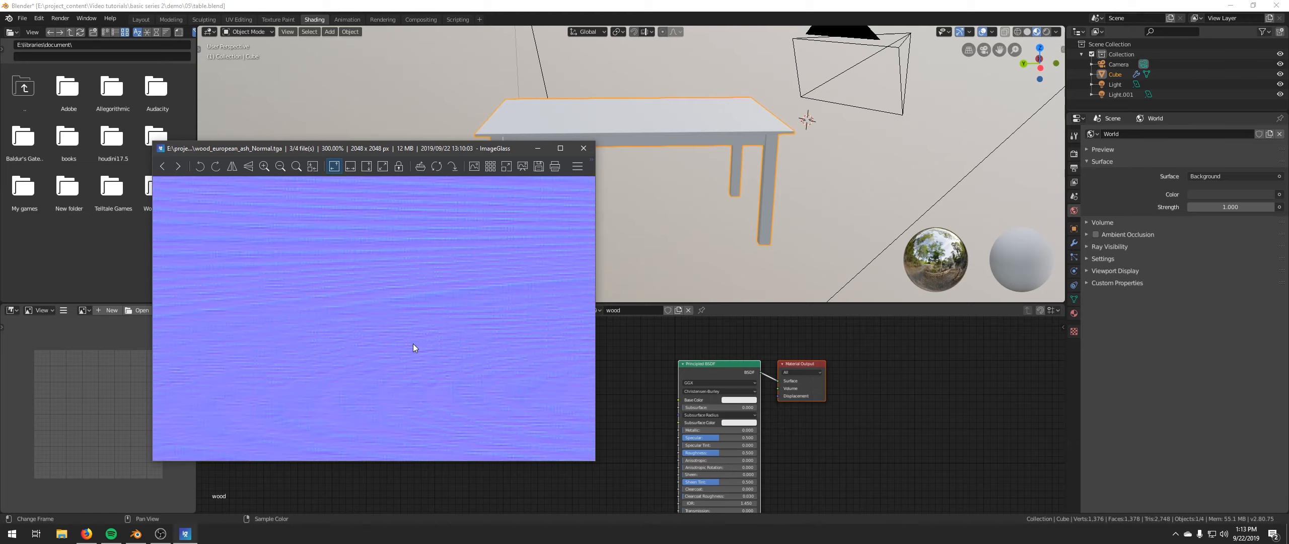
{"action": "scroll", "coordinate": [407, 334], "scroll_direction": "down", "scroll_amount": 5}
{"action": "scroll", "coordinate": [351, 319], "scroll_direction": "up", "scroll_amount": 3}
Examine the grey values of the wood_european_ash roughness map up close, then return to the base color image
{"action": "left_click", "coordinate": [174, 170]}
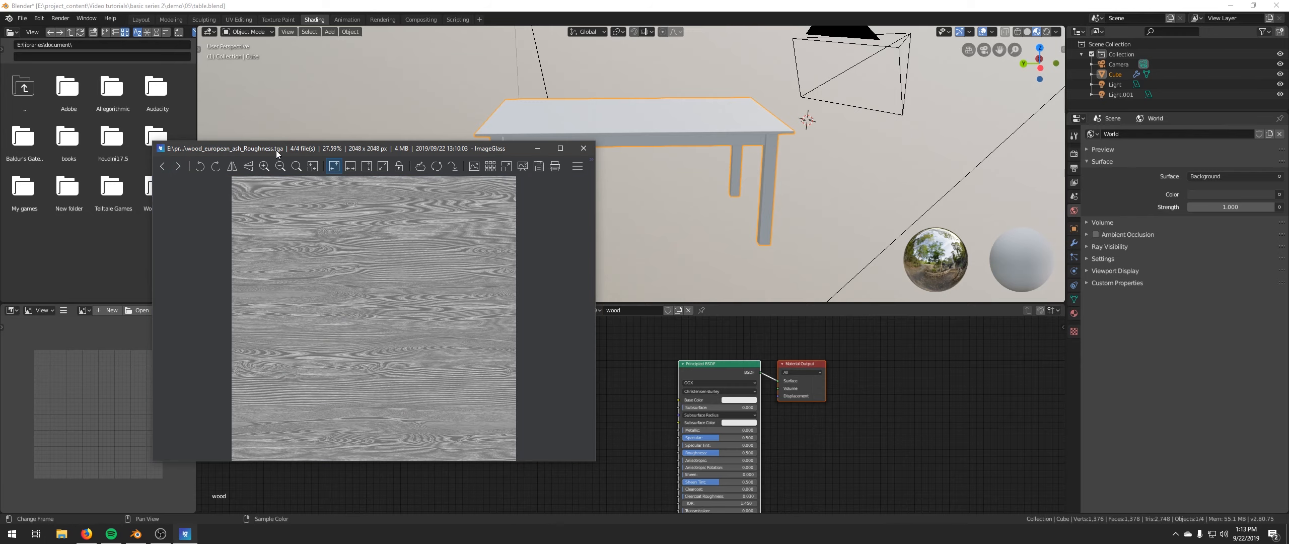
{"action": "scroll", "coordinate": [411, 351], "scroll_direction": "up", "scroll_amount": 6}
{"action": "scroll", "coordinate": [407, 353], "scroll_direction": "up", "scroll_amount": 5}
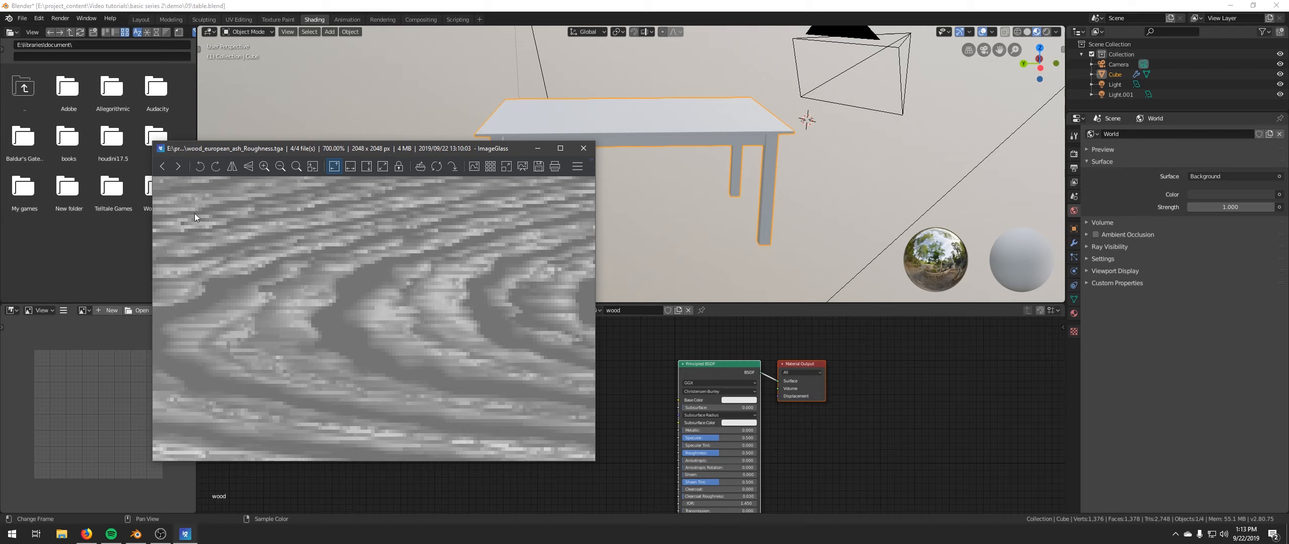
{"action": "left_click", "coordinate": [161, 168]}
{"action": "left_click", "coordinate": [161, 168]}
{"action": "left_click", "coordinate": [161, 168]}
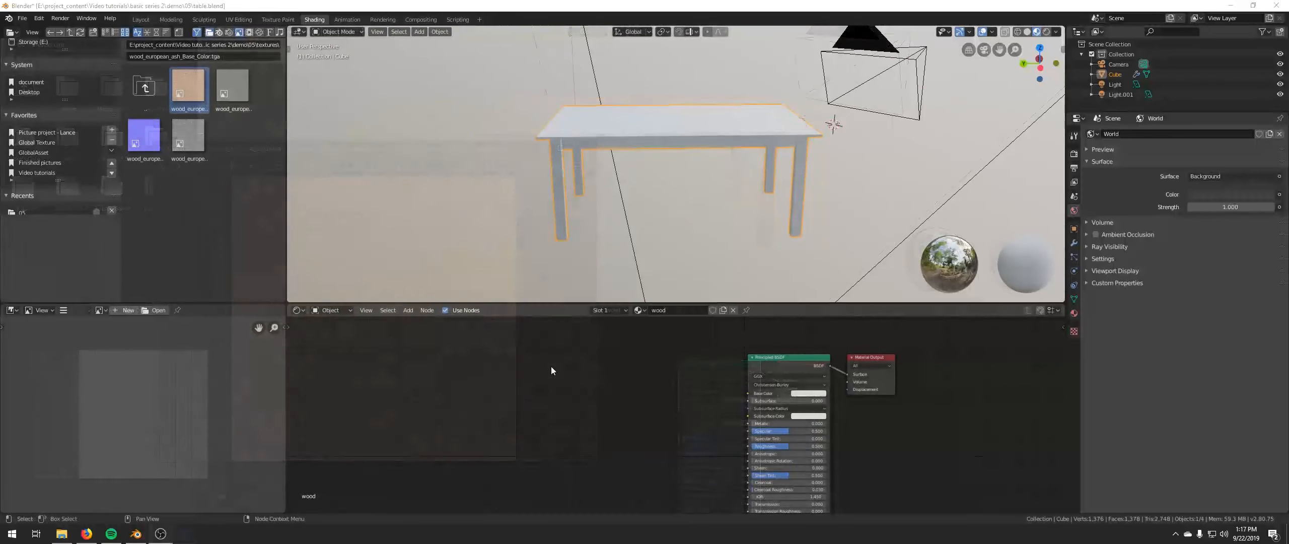
Switch to Blender, add wood_european_ash_Base_Color.tga to the wood material as an image texture node and open its image list
{"action": "left_click", "coordinate": [197, 95]}
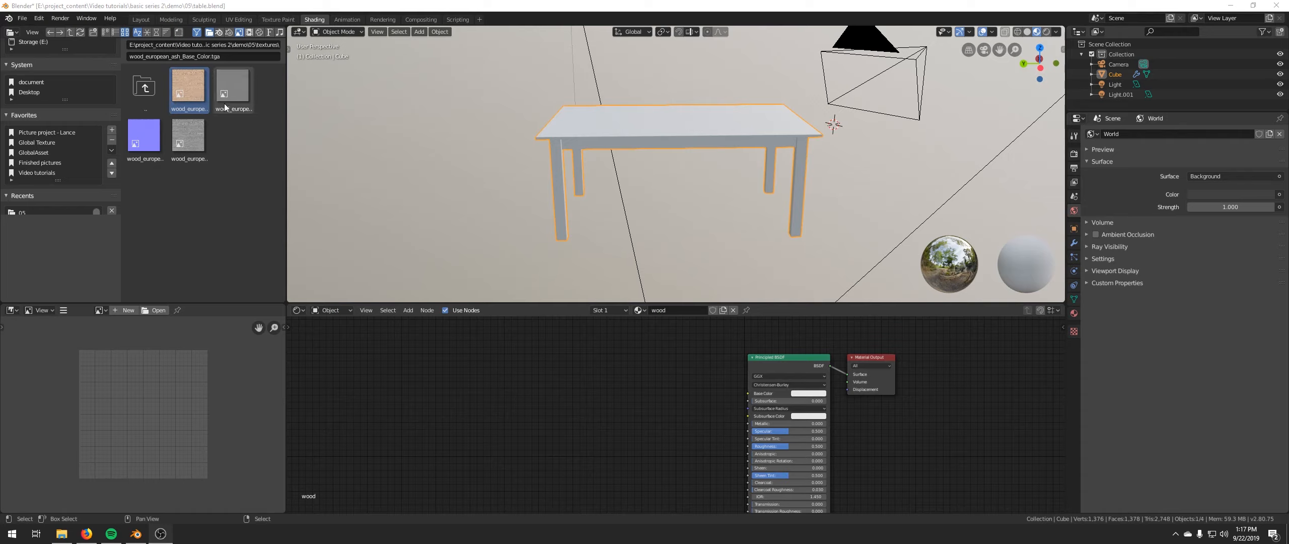
{"action": "left_click_drag", "start_coordinate": [188, 87], "coordinate": [489, 386]}
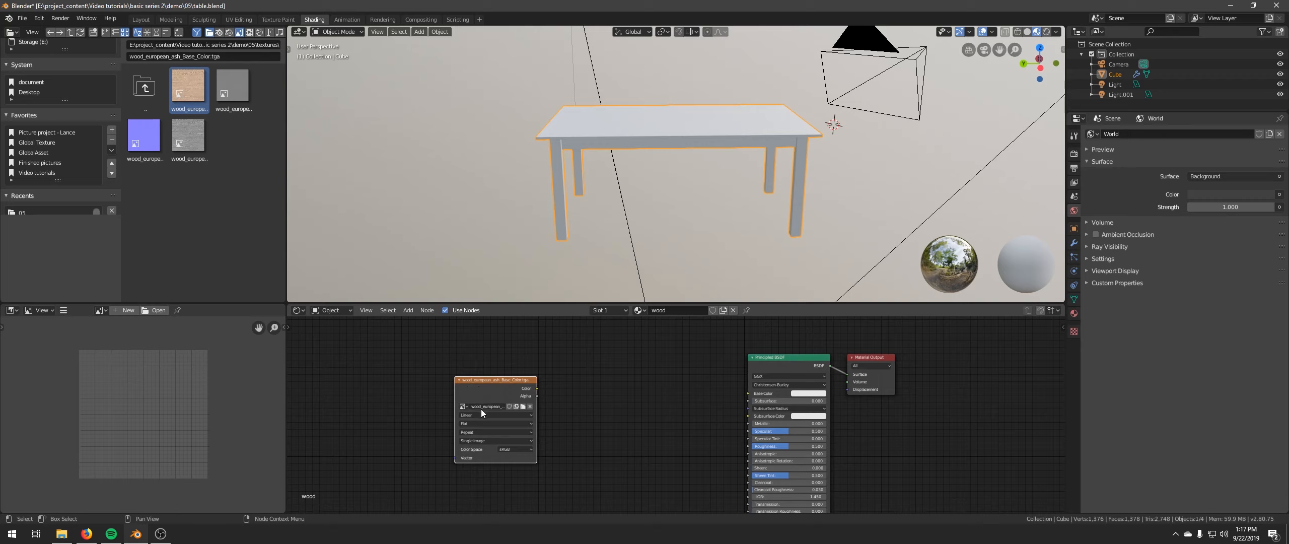
{"action": "scroll", "coordinate": [475, 420], "scroll_direction": "up", "scroll_amount": 6}
{"action": "middle_click_drag", "start_coordinate": [423, 393], "coordinate": [569, 325]}
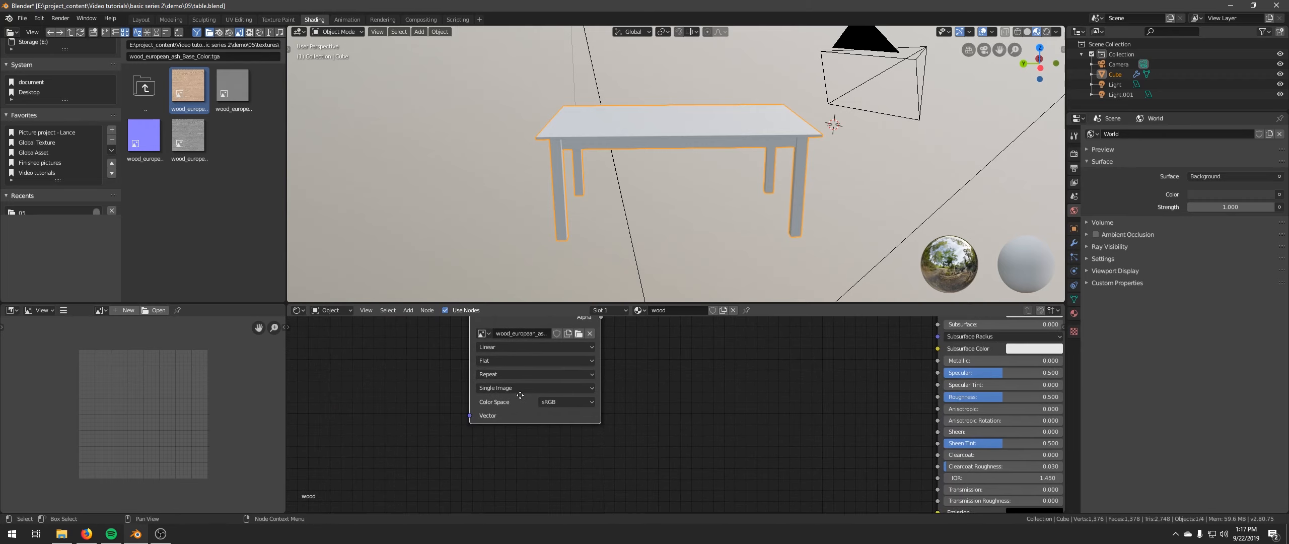
{"action": "middle_click_drag", "start_coordinate": [486, 351], "coordinate": [475, 404]}
{"action": "left_click", "coordinate": [471, 386]}
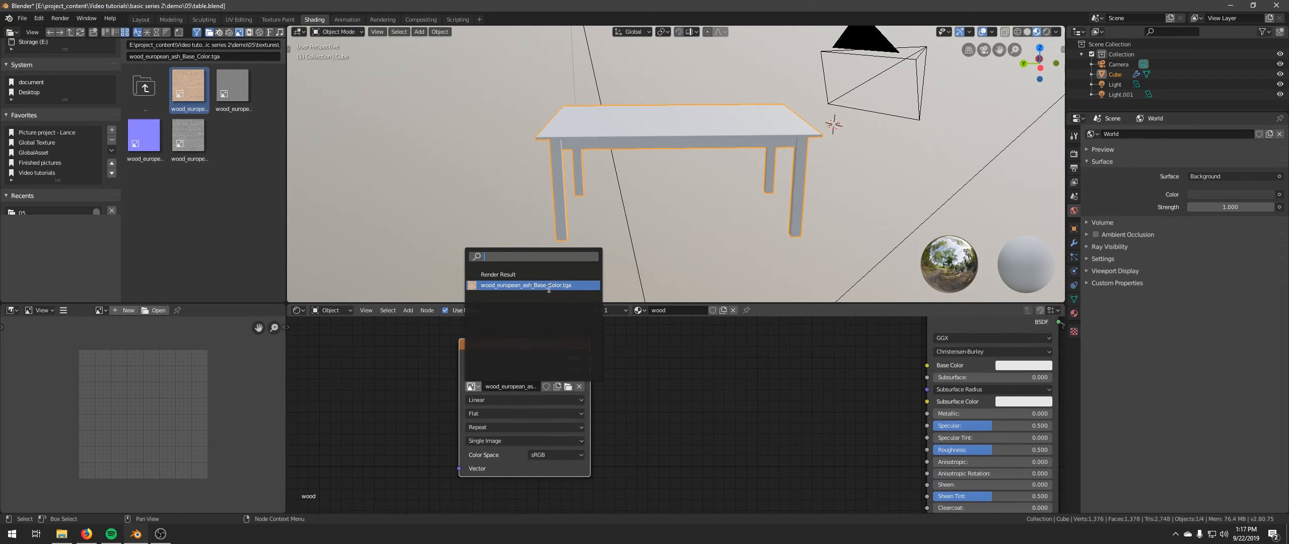
Connect the Color output of the wood_european_ash_Base_Color.tga node to the Principled BSDF's Base Color
{"action": "left_click", "coordinate": [690, 367]}
{"action": "middle_click_drag", "start_coordinate": [685, 367], "coordinate": [636, 388]}
{"action": "scroll", "coordinate": [636, 389], "scroll_direction": "down", "scroll_amount": 1}
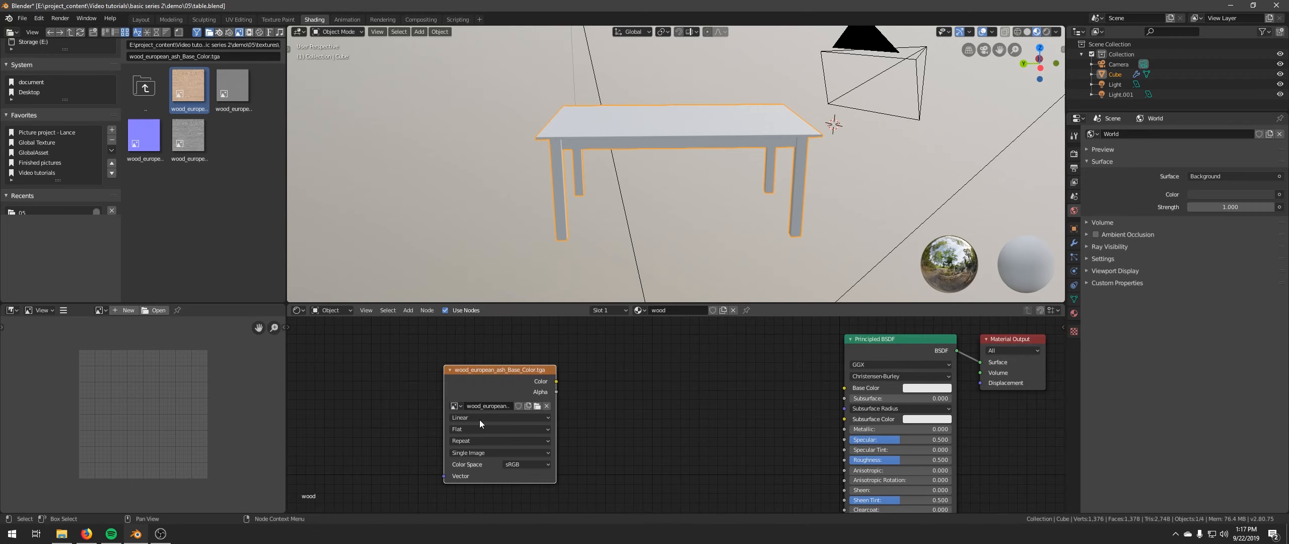
{"action": "left_click_drag", "start_coordinate": [557, 383], "coordinate": [843, 386]}
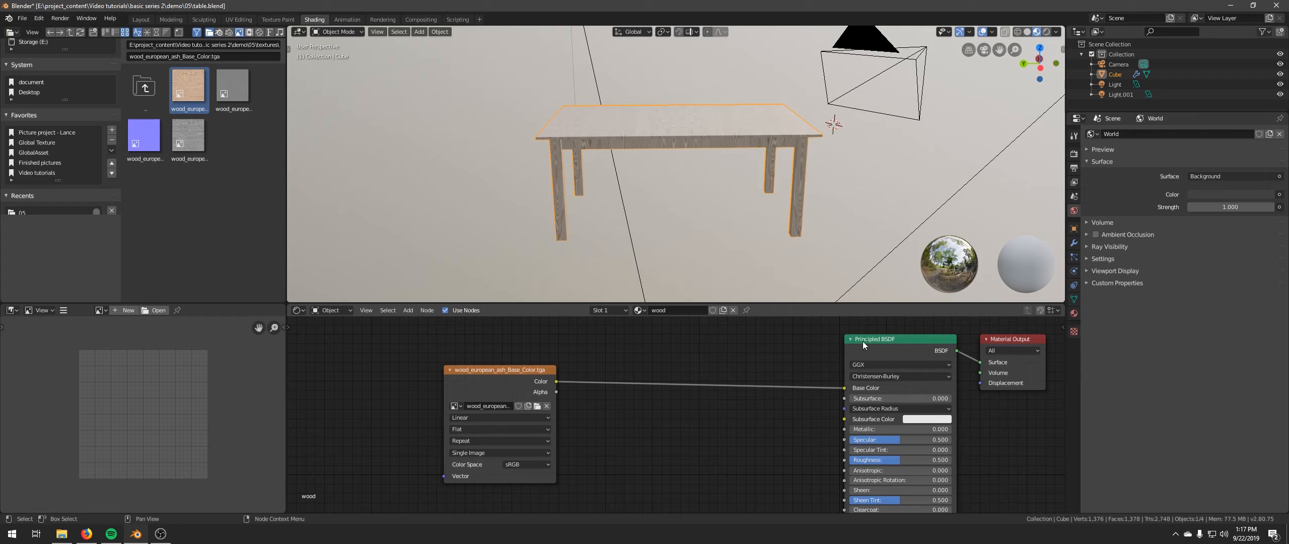
Examine how the wood grain runs and repeats across the tabletop, the apron boards and the legs
{"action": "middle_click_drag", "start_coordinate": [673, 157], "coordinate": [649, 225]}
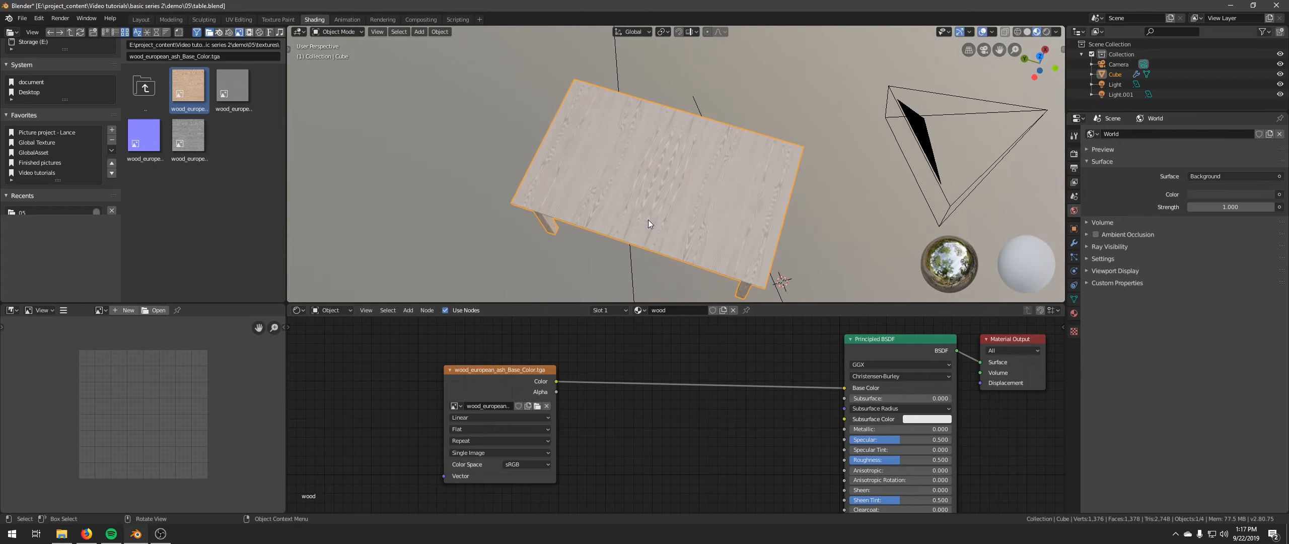
{"action": "scroll", "coordinate": [649, 224], "scroll_direction": "up", "scroll_amount": 6}
{"action": "scroll", "coordinate": [631, 185], "scroll_direction": "up", "scroll_amount": 4}
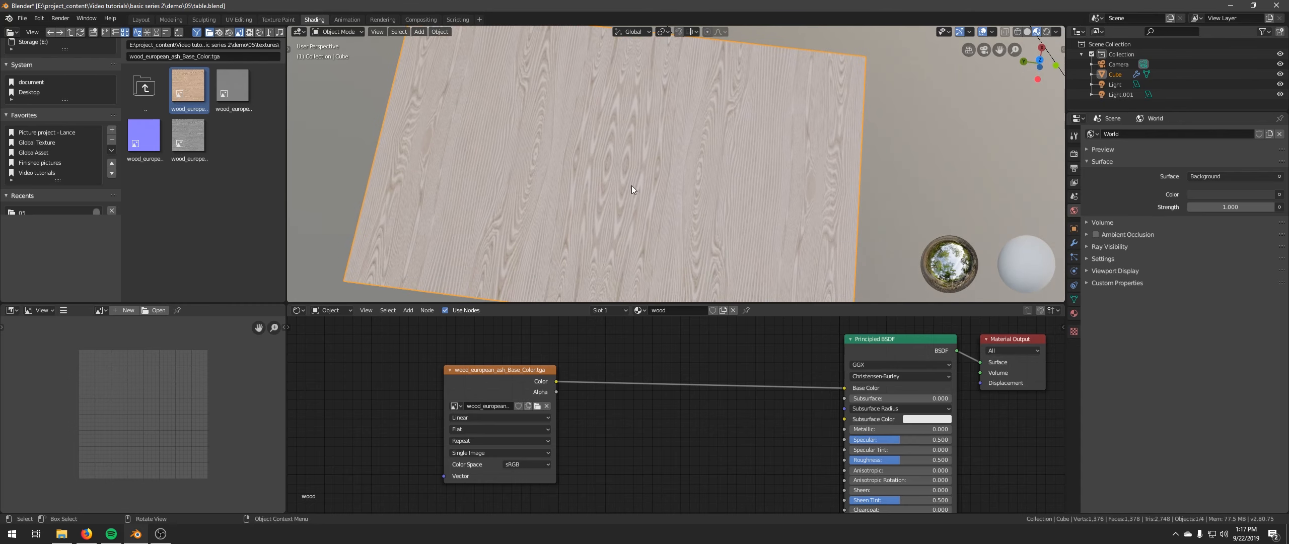
{"action": "middle_click_drag", "start_coordinate": [599, 175], "coordinate": [593, 192]}
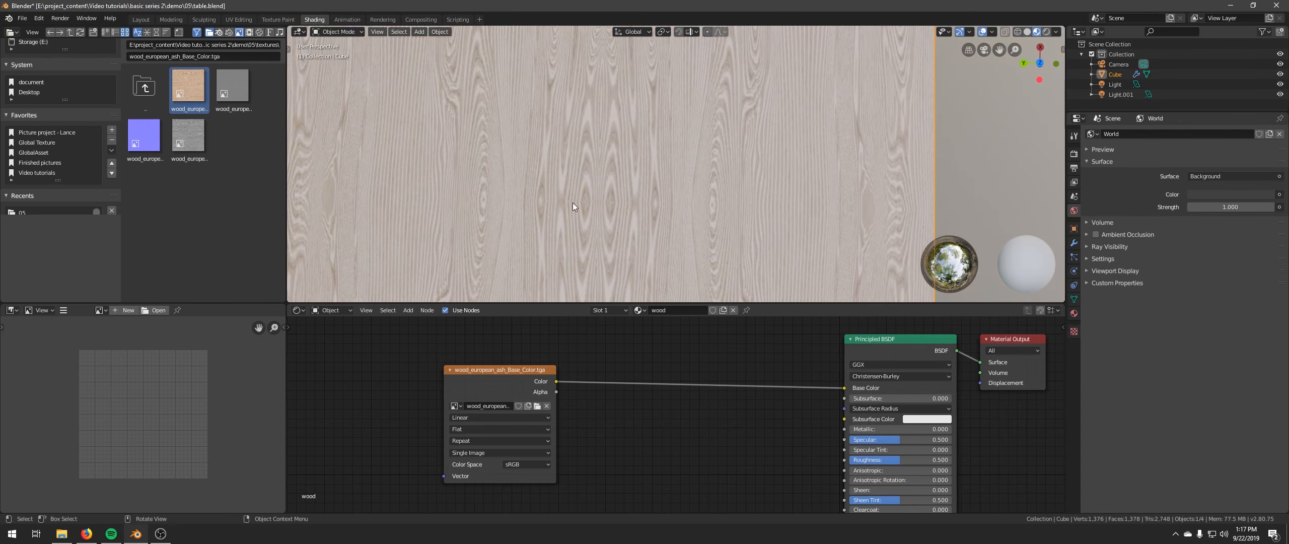
{"action": "middle_click_drag", "start_coordinate": [789, 199], "coordinate": [707, 182]}
{"action": "middle_click_drag", "start_coordinate": [639, 150], "coordinate": [657, 224]}
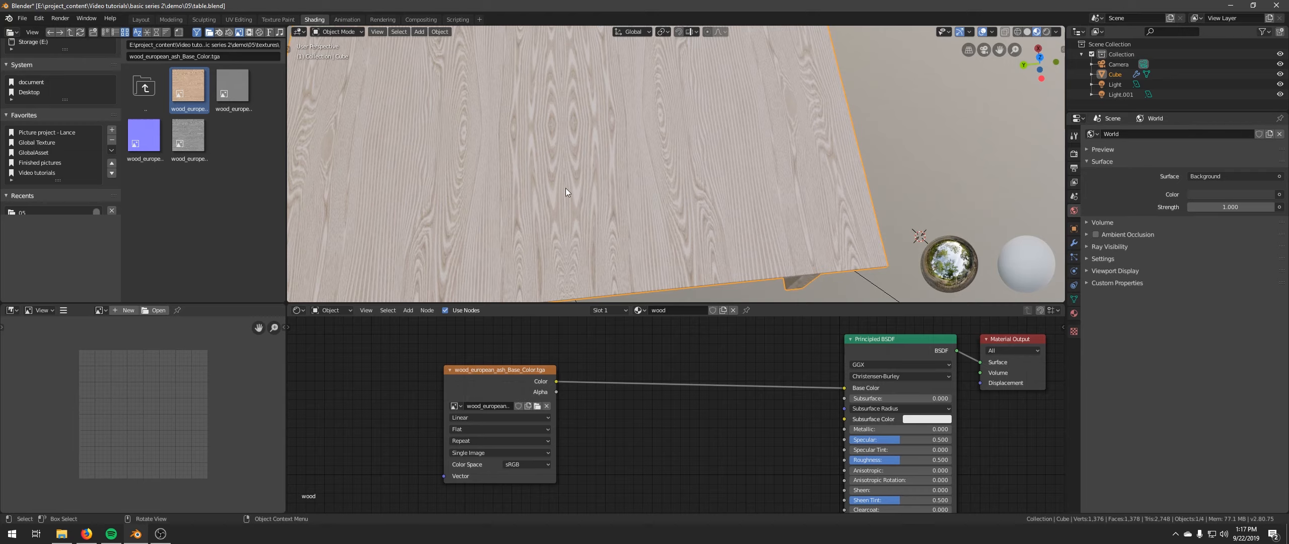
{"action": "middle_click_drag", "start_coordinate": [632, 230], "coordinate": [614, 157]}
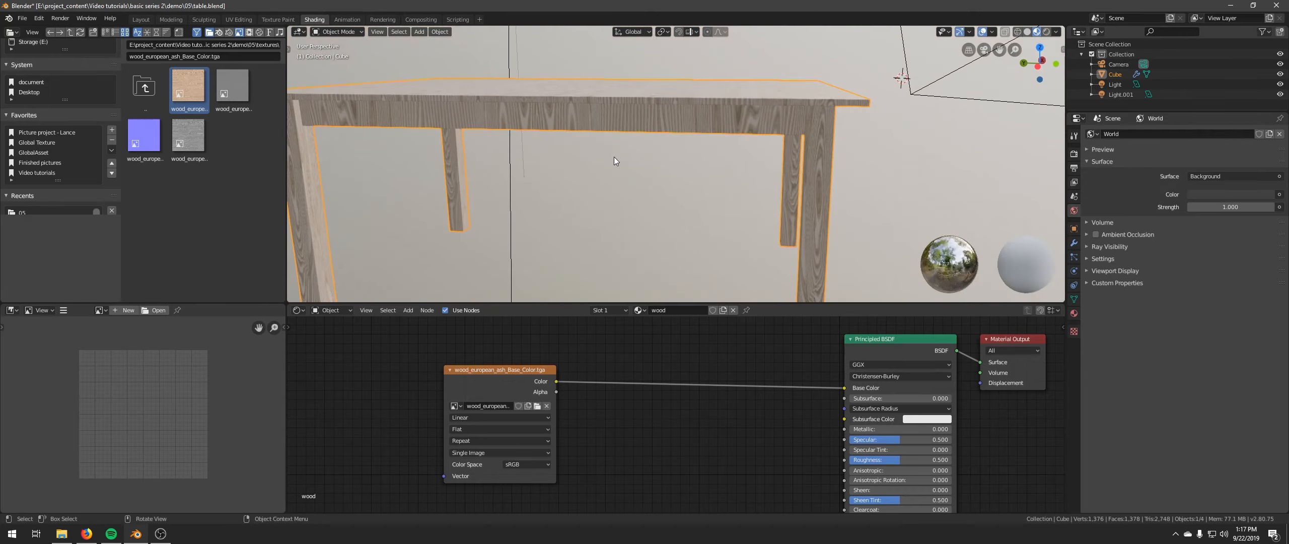
{"action": "middle_click_drag", "start_coordinate": [818, 232], "coordinate": [868, 188]}
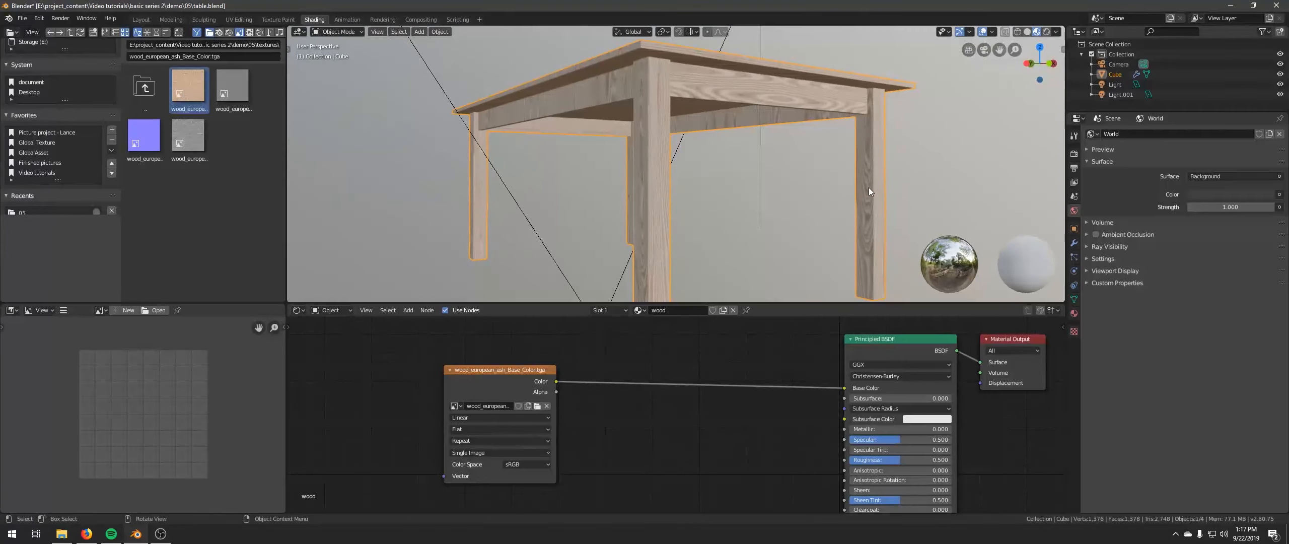
{"action": "middle_click_drag", "start_coordinate": [661, 217], "coordinate": [593, 192]}
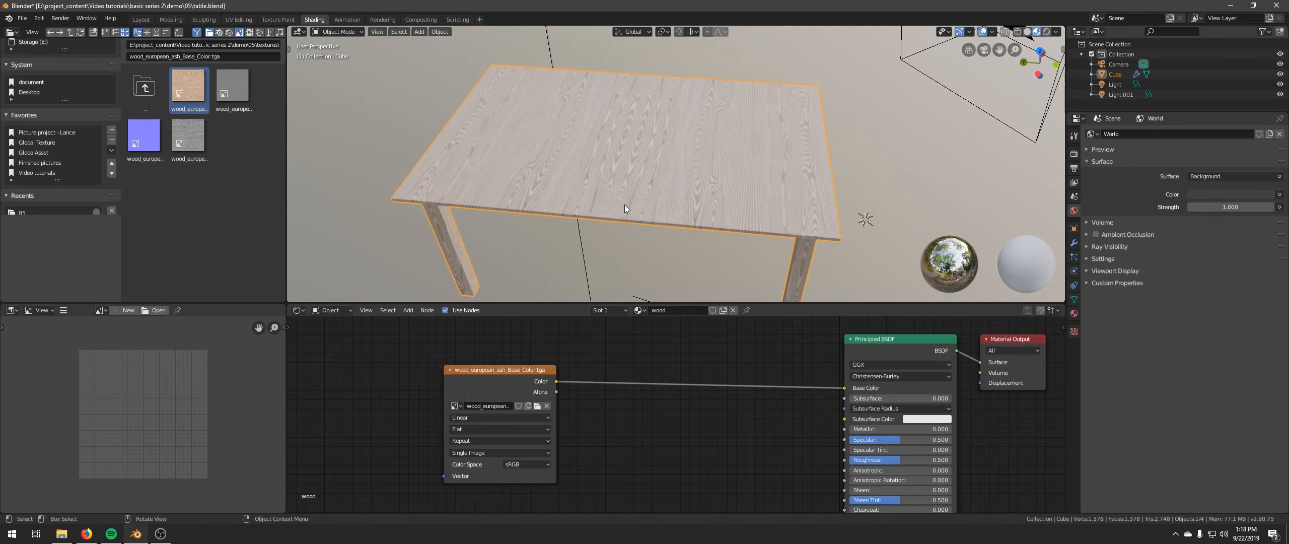
Apply the table's Mirror modifier, keeping the Bevel modifier in the stack
{"action": "left_click", "coordinate": [1074, 242]}
{"action": "left_click", "coordinate": [1092, 149]}
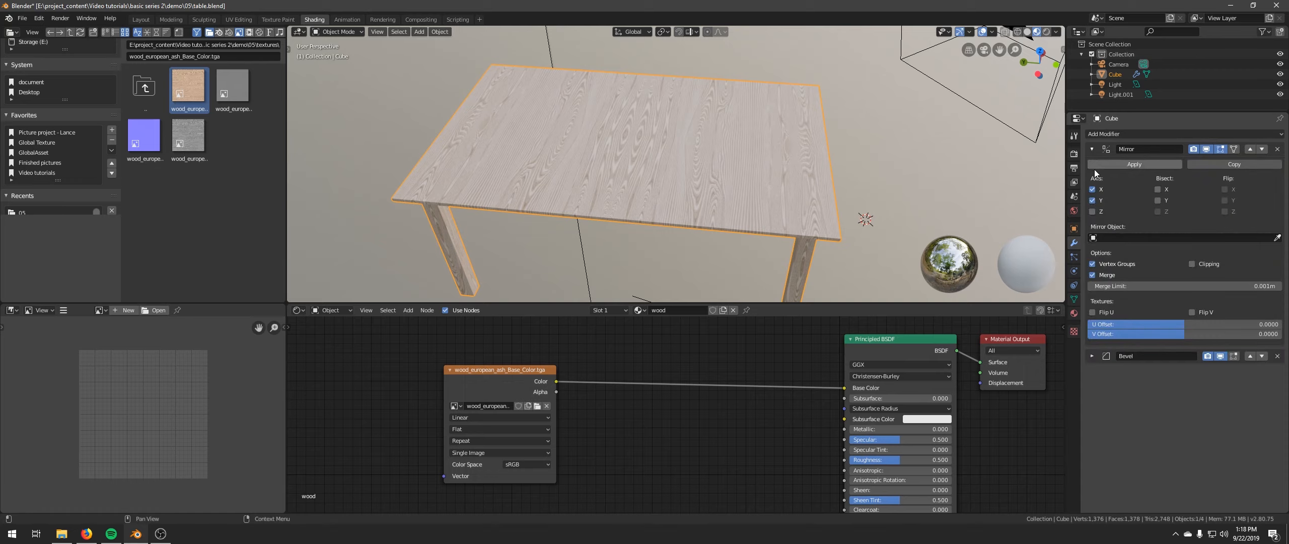
{"action": "left_click", "coordinate": [1099, 166]}
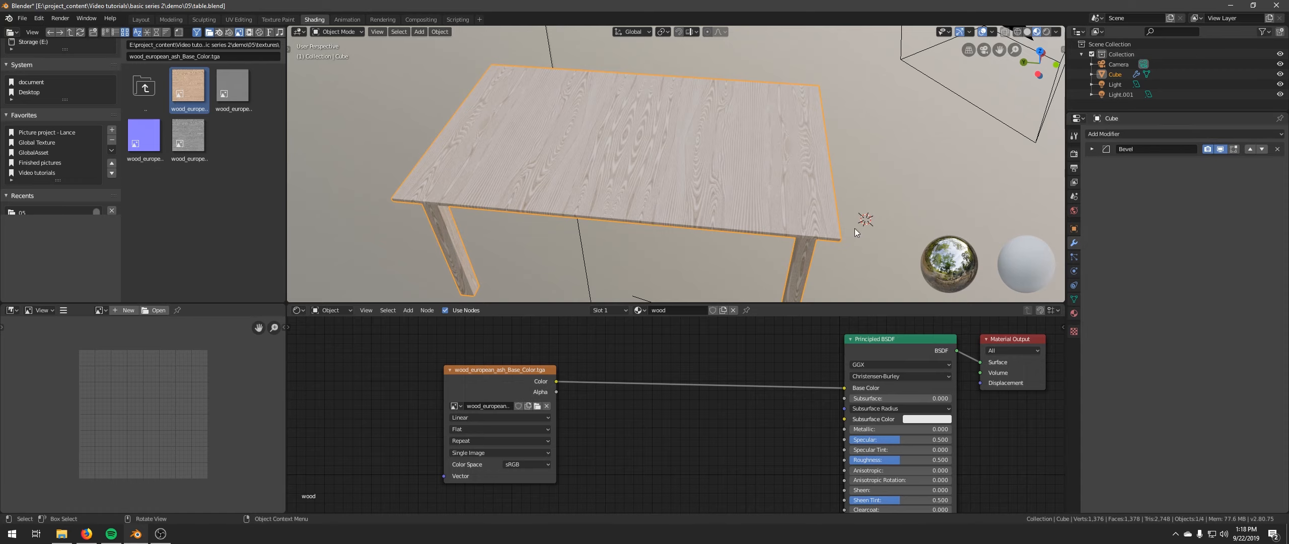
{"action": "middle_click_drag", "start_coordinate": [782, 246], "coordinate": [759, 214]}
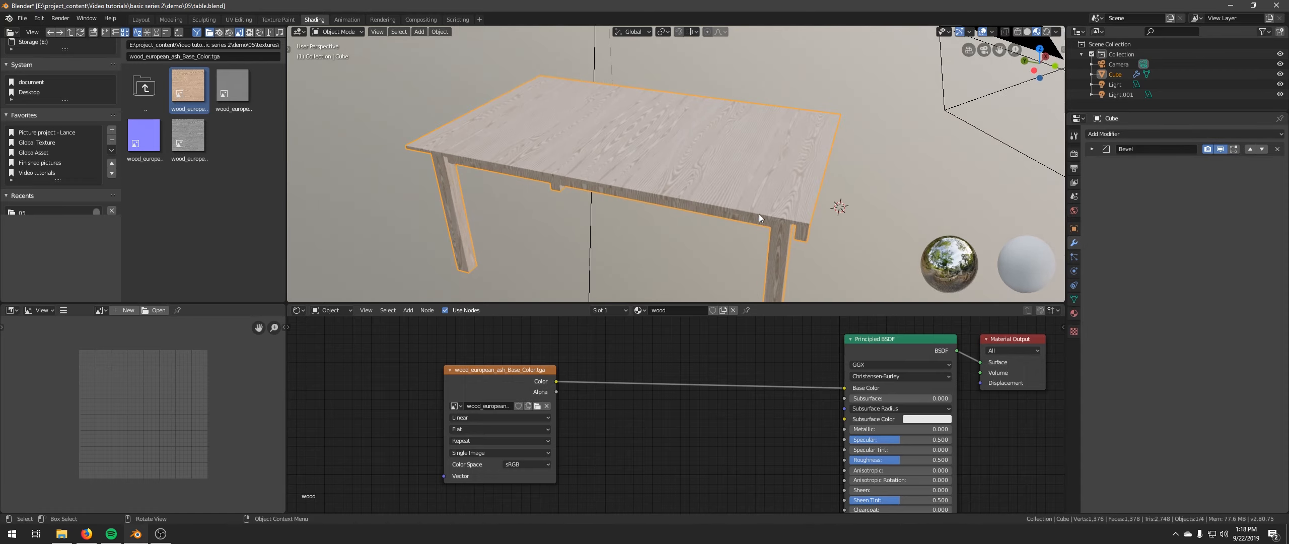
Examine individual tabletop faces and their UV areas over the wood image in the UV Editing workspace
{"action": "left_click", "coordinate": [239, 20]}
{"action": "scroll", "coordinate": [730, 277], "scroll_direction": "down", "scroll_amount": 3}
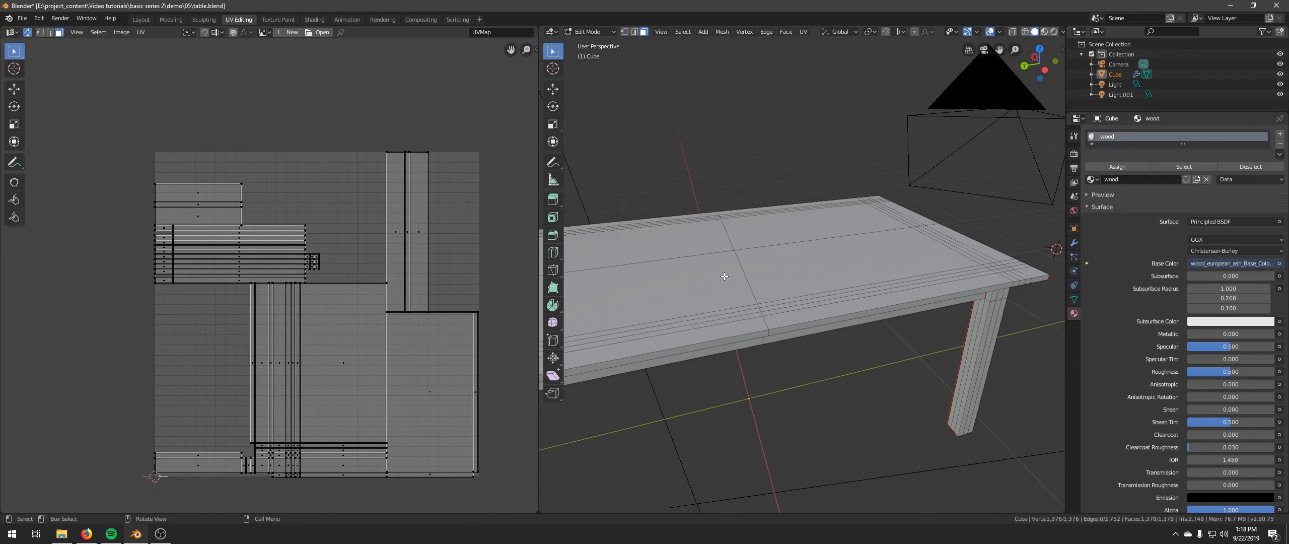
{"action": "middle_click_drag", "start_coordinate": [726, 275], "coordinate": [725, 237], "text": "shift"}
{"action": "scroll", "coordinate": [751, 243], "scroll_direction": "down", "scroll_amount": 2}
{"action": "left_click", "coordinate": [723, 234]}
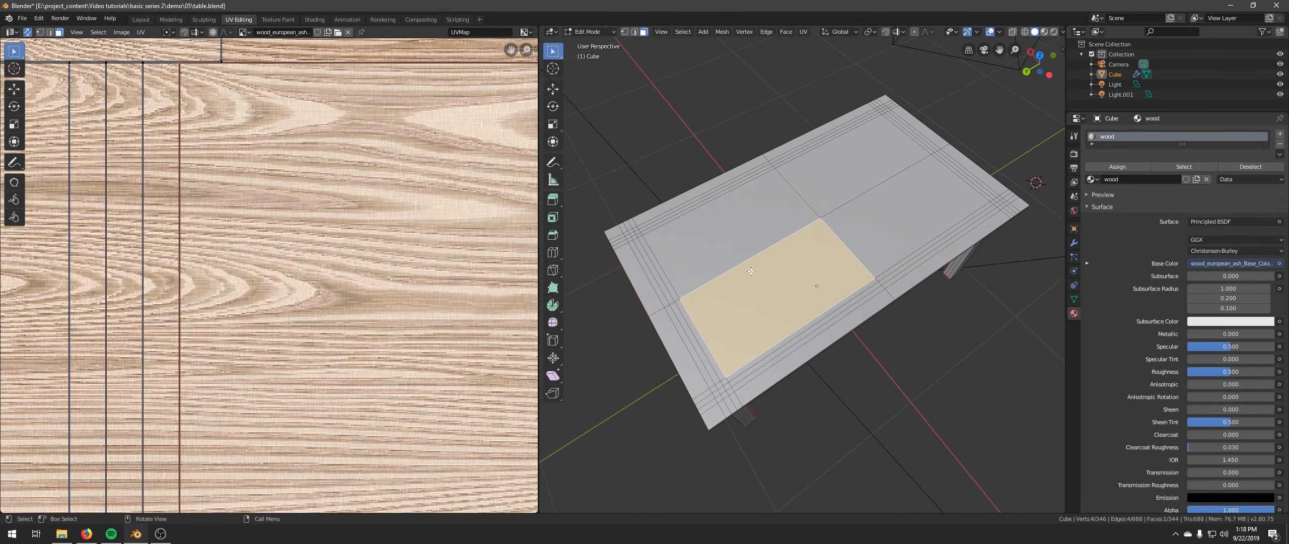
{"action": "left_click", "coordinate": [877, 182]}
{"action": "left_click", "coordinate": [912, 255]}
{"action": "left_click", "coordinate": [776, 322]}
{"action": "left_click", "coordinate": [730, 234]}
{"action": "left_click", "coordinate": [833, 173]}
{"action": "left_click", "coordinate": [906, 252]}
Unwrap the entire table mesh with its existing seams and inspect the UV islands
{"action": "middle_click_drag", "start_coordinate": [907, 252], "coordinate": [842, 231]}
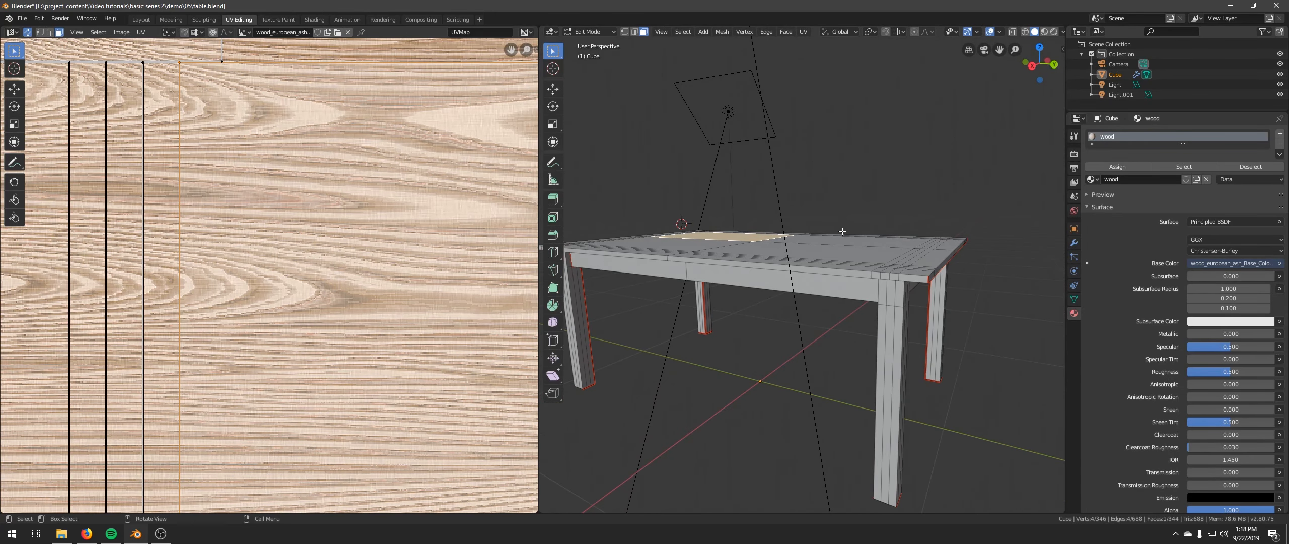
{"action": "key", "text": "a"}
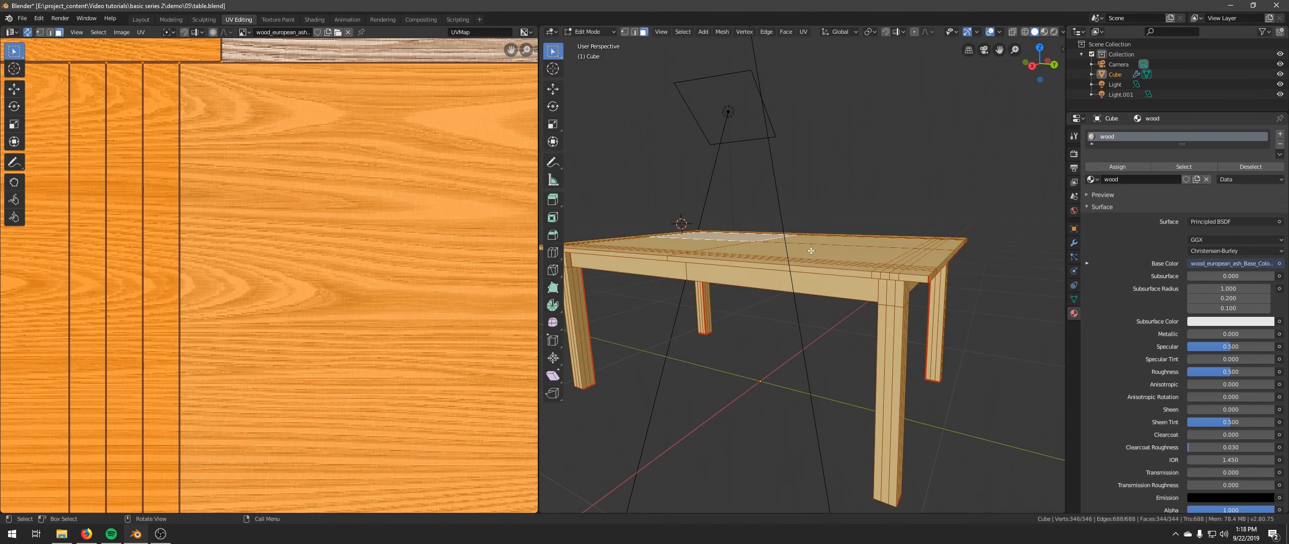
{"action": "left_click", "coordinate": [806, 32]}
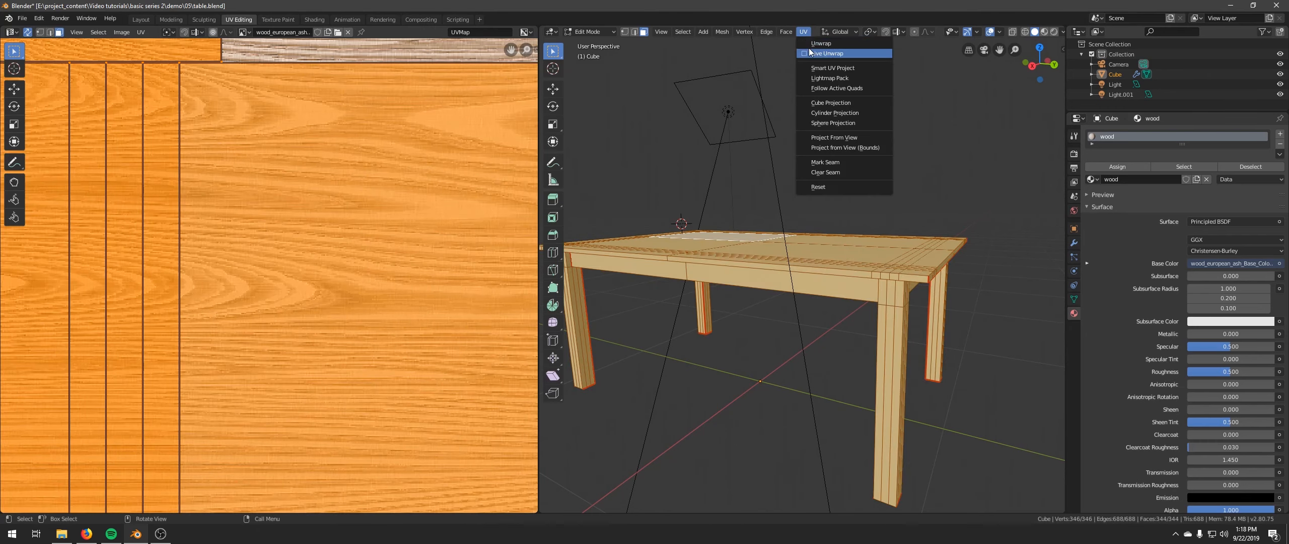
{"action": "left_click", "coordinate": [816, 52]}
{"action": "scroll", "coordinate": [267, 260], "scroll_direction": "up", "scroll_amount": 3}
{"action": "scroll", "coordinate": [267, 260], "scroll_direction": "down", "scroll_amount": 5}
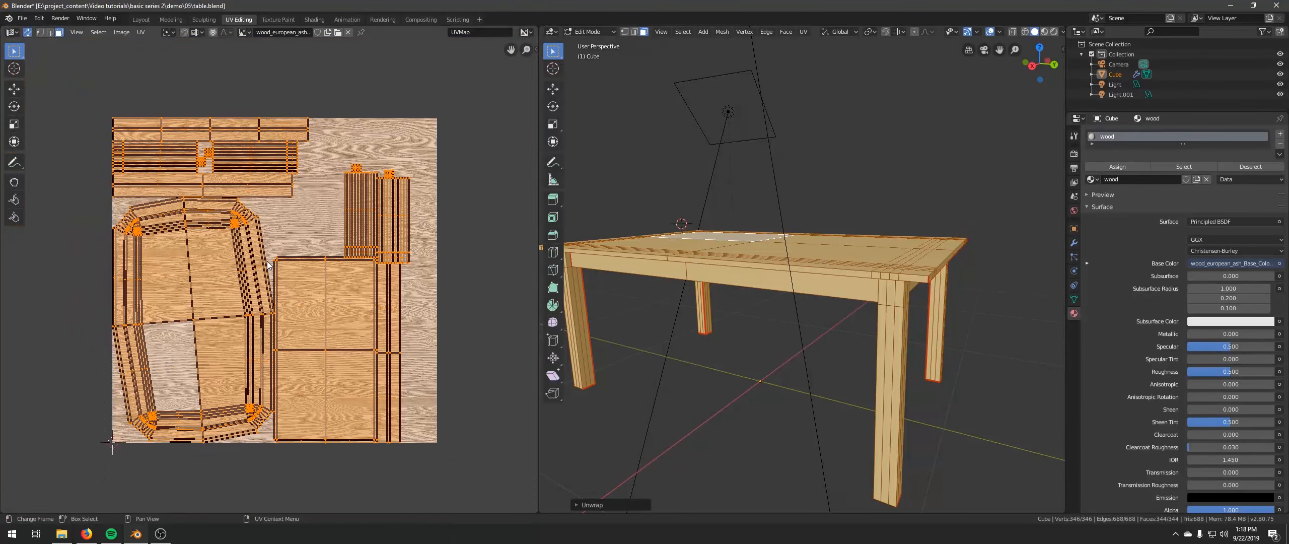
{"action": "scroll", "coordinate": [320, 279], "scroll_direction": "up", "scroll_amount": 2}
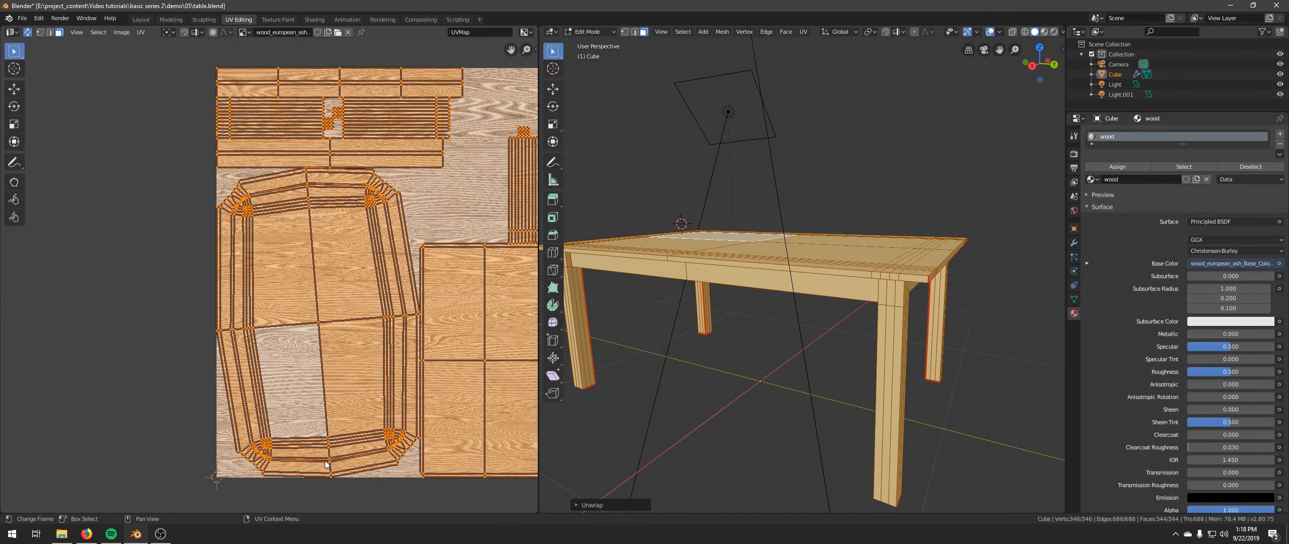
Select the edge loop along the long side of the tabletop's rim and mark it as a seam
{"action": "middle_click_drag", "start_coordinate": [756, 352], "coordinate": [738, 194]}
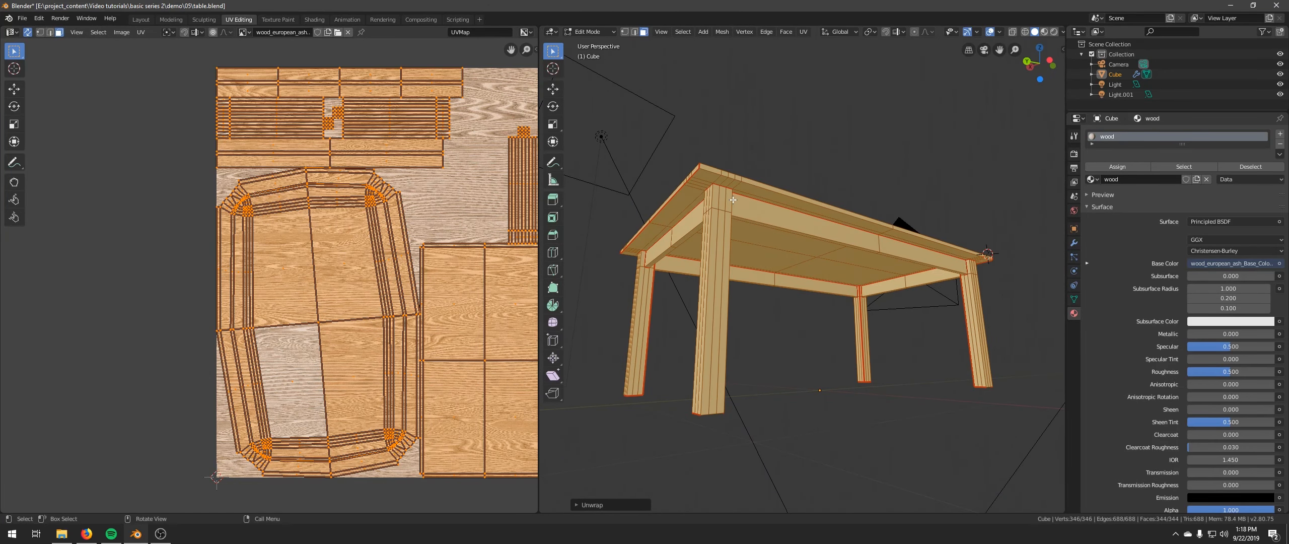
{"action": "left_click", "coordinate": [707, 169]}
{"action": "key", "text": "2"}
{"action": "left_click", "coordinate": [754, 177]}
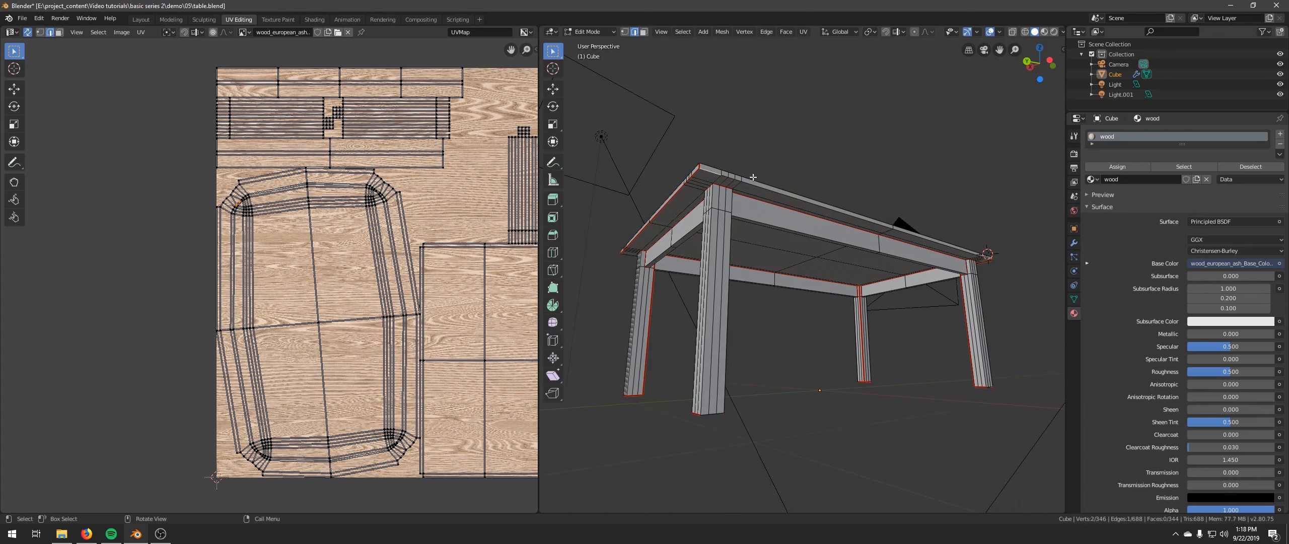
{"action": "left_click", "coordinate": [864, 221], "text": "alt"}
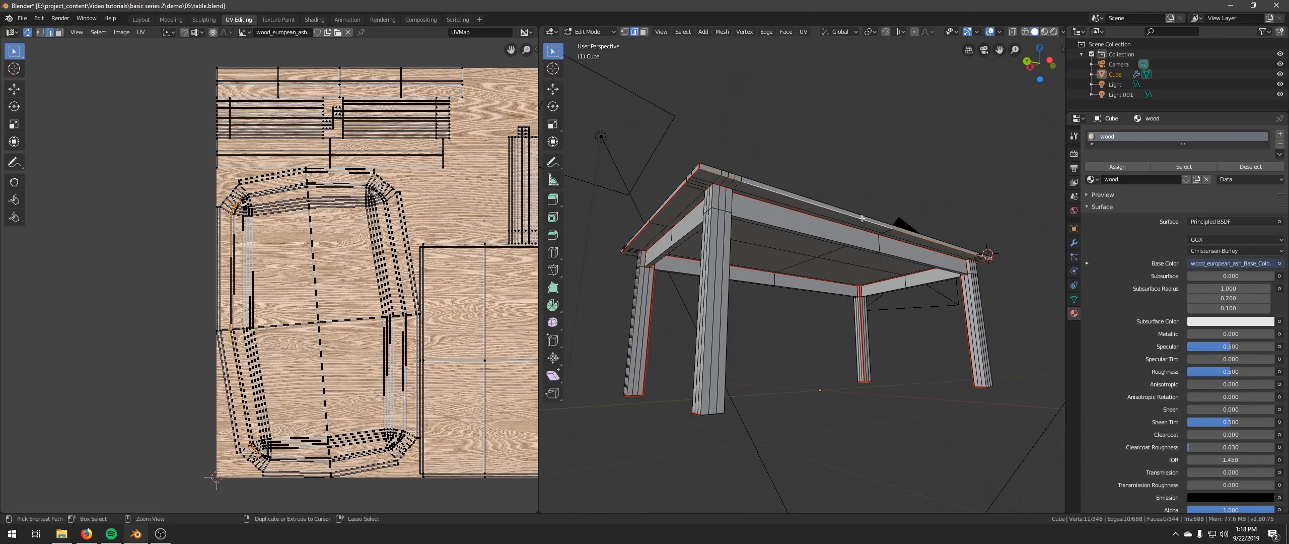
{"action": "key", "text": "ctrl+e"}
{"action": "left_click", "coordinate": [862, 218]}
{"action": "middle_click_drag", "start_coordinate": [863, 218], "coordinate": [760, 228]}
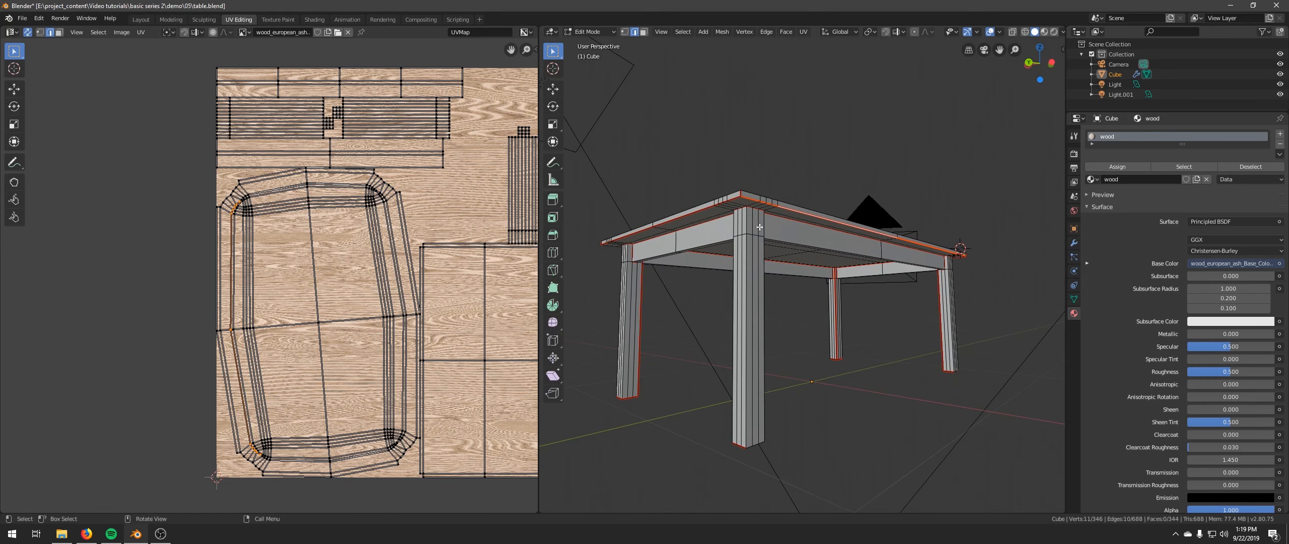
Unwrap the entire table mesh again using the added rim seam
{"action": "key", "text": "a"}
{"action": "key", "text": "u"}
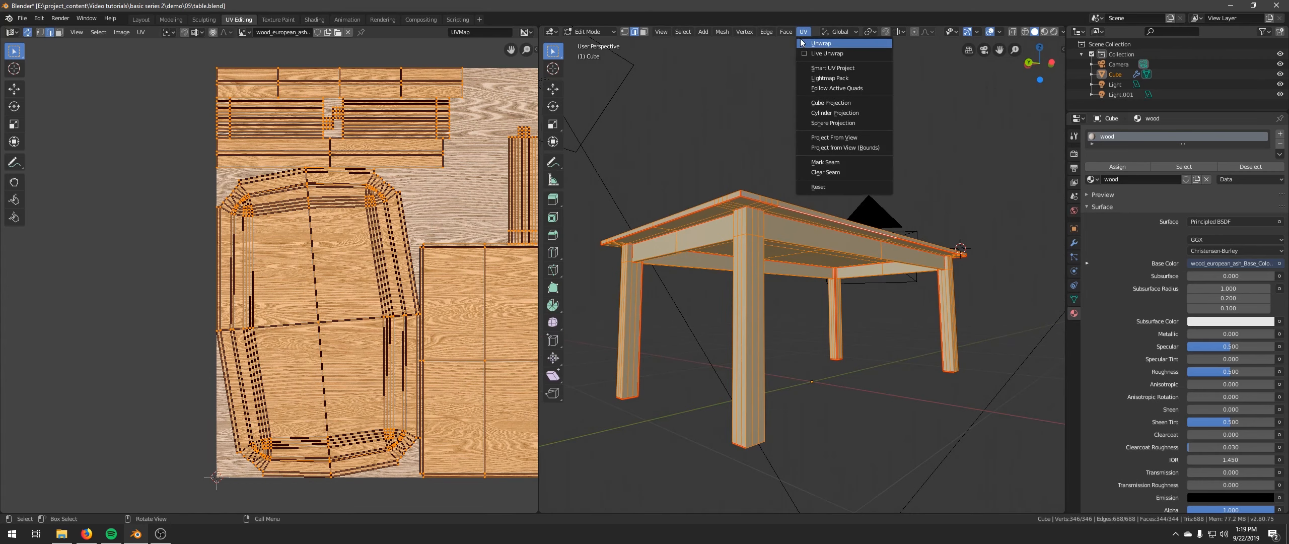
{"action": "left_click", "coordinate": [816, 50]}
{"action": "middle_click_drag", "start_coordinate": [422, 256], "coordinate": [352, 276]}
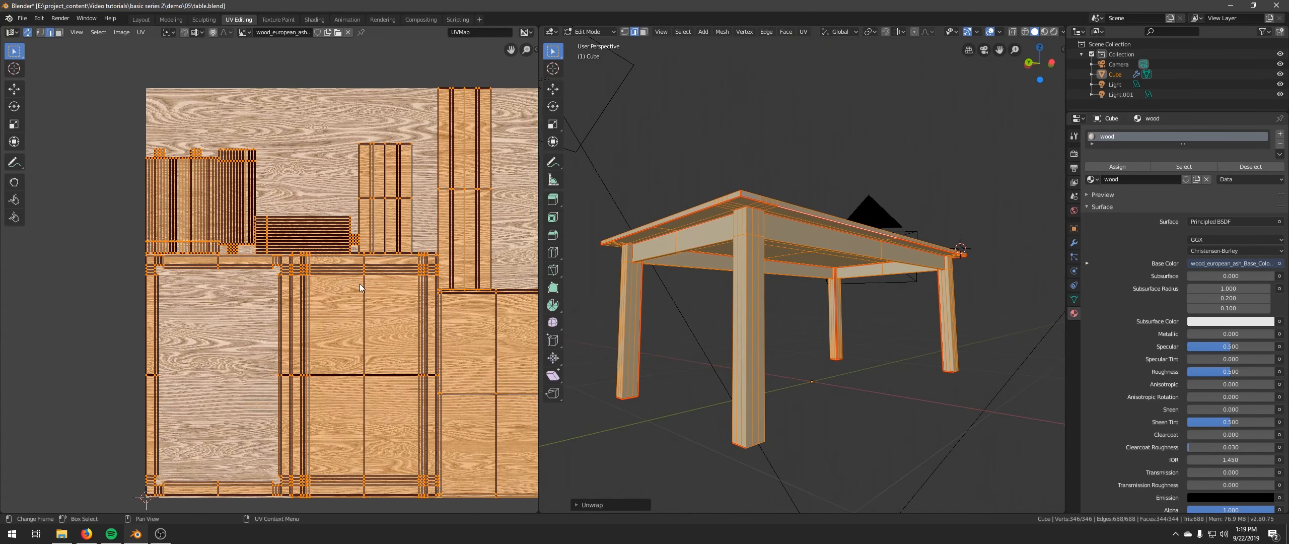
Inspect the wood texture on the re-unwrapped tabletop, apron and legs in the Shading workspace
{"action": "middle_click_drag", "start_coordinate": [726, 222], "coordinate": [779, 263]}
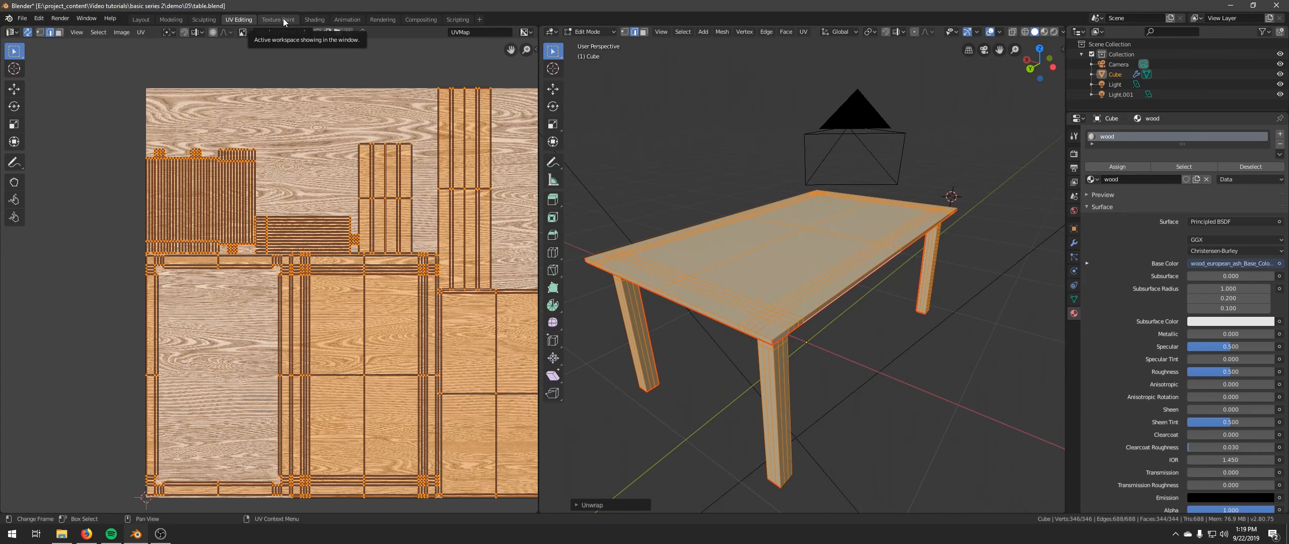
{"action": "left_click", "coordinate": [315, 19]}
{"action": "middle_click_drag", "start_coordinate": [563, 165], "coordinate": [530, 127]}
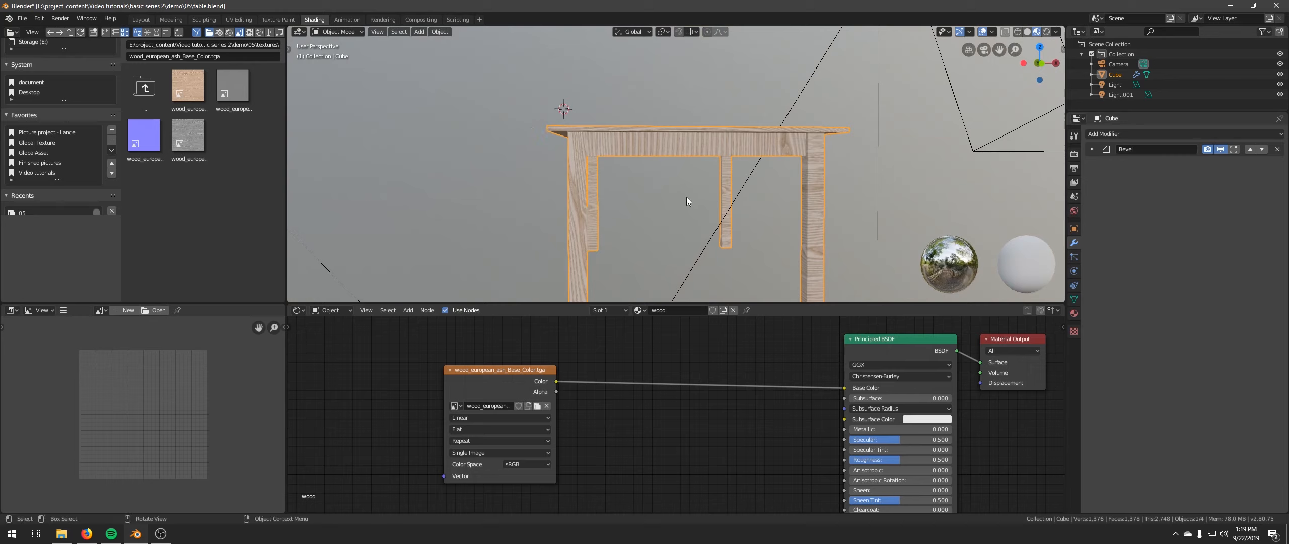
{"action": "middle_click_drag", "start_coordinate": [654, 203], "coordinate": [510, 117]}
{"action": "middle_click_drag", "start_coordinate": [642, 92], "coordinate": [660, 145]}
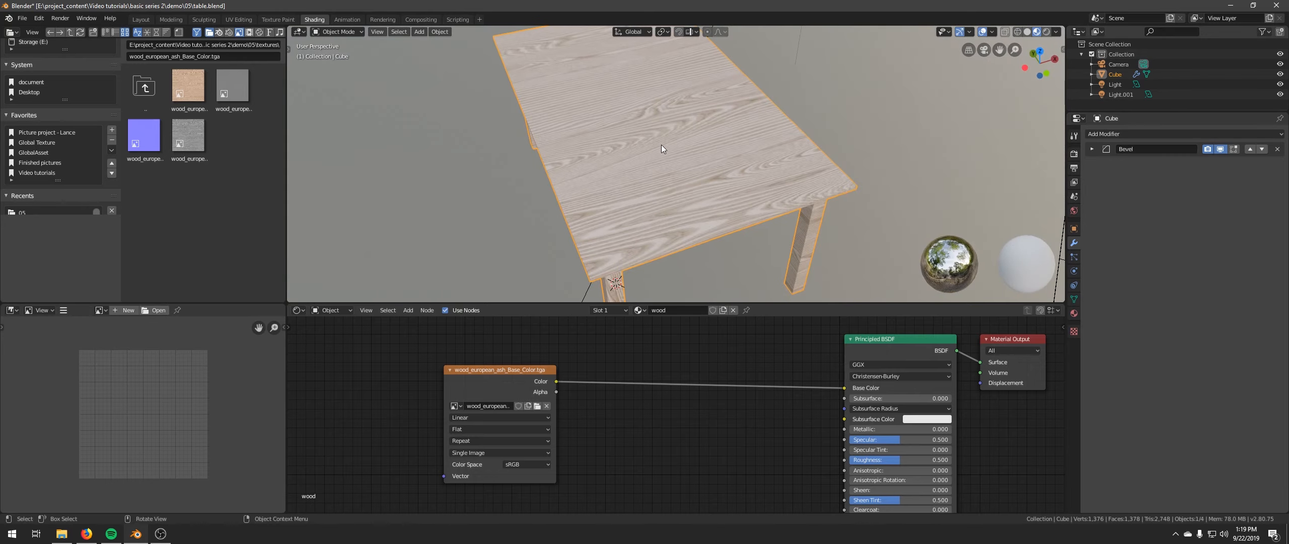
{"action": "middle_click_drag", "start_coordinate": [620, 174], "coordinate": [626, 179]}
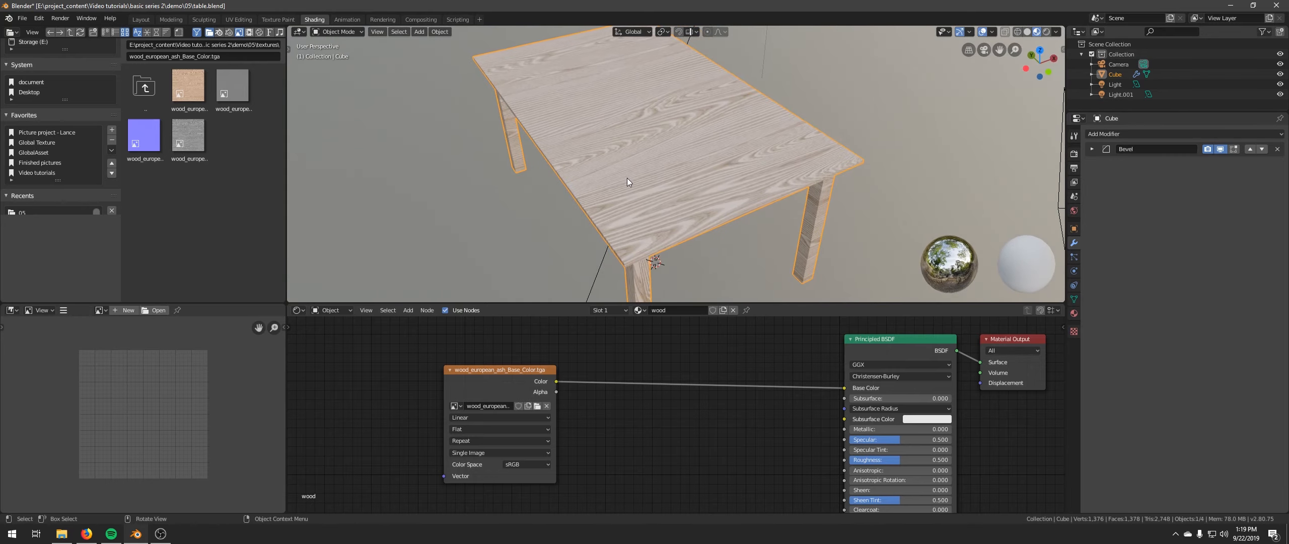
Return to the UV Editing workspace and show its 3D view in textured LookDev shading
{"action": "left_click", "coordinate": [239, 19]}
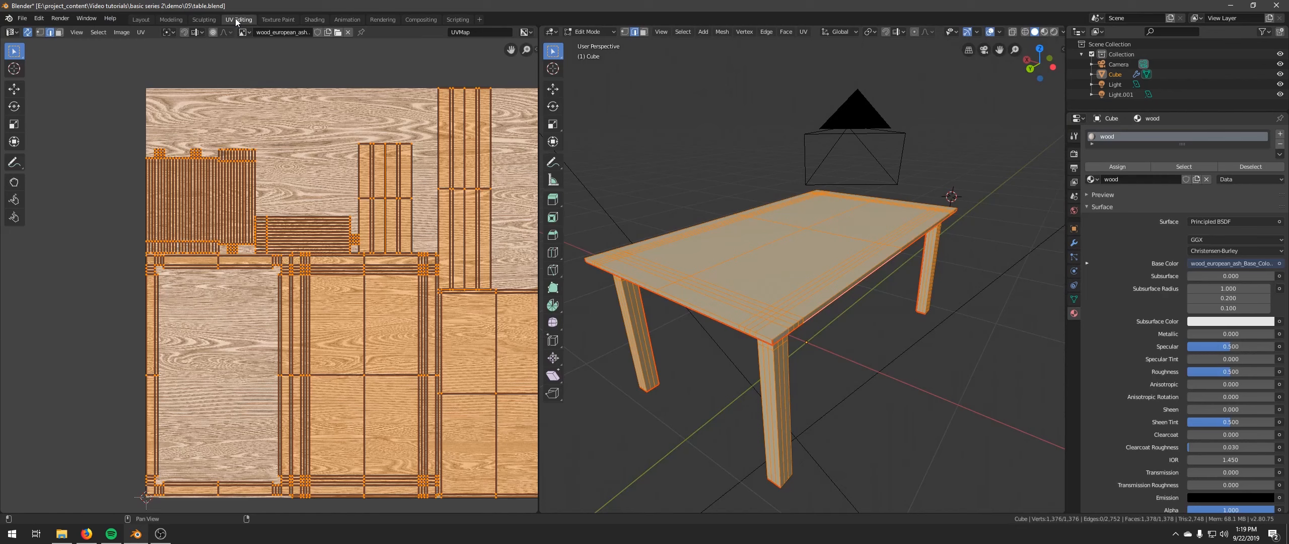
{"action": "mouse_move", "coordinate": [826, 202]}
{"action": "middle_mouse_down"}
{"action": "mouse_move", "coordinate": [871, 170]}
{"action": "mouse_move", "coordinate": [852, 175]}
{"action": "middle_mouse_up"}
{"action": "key", "text": "z"}
{"action": "left_click", "coordinate": [844, 235]}
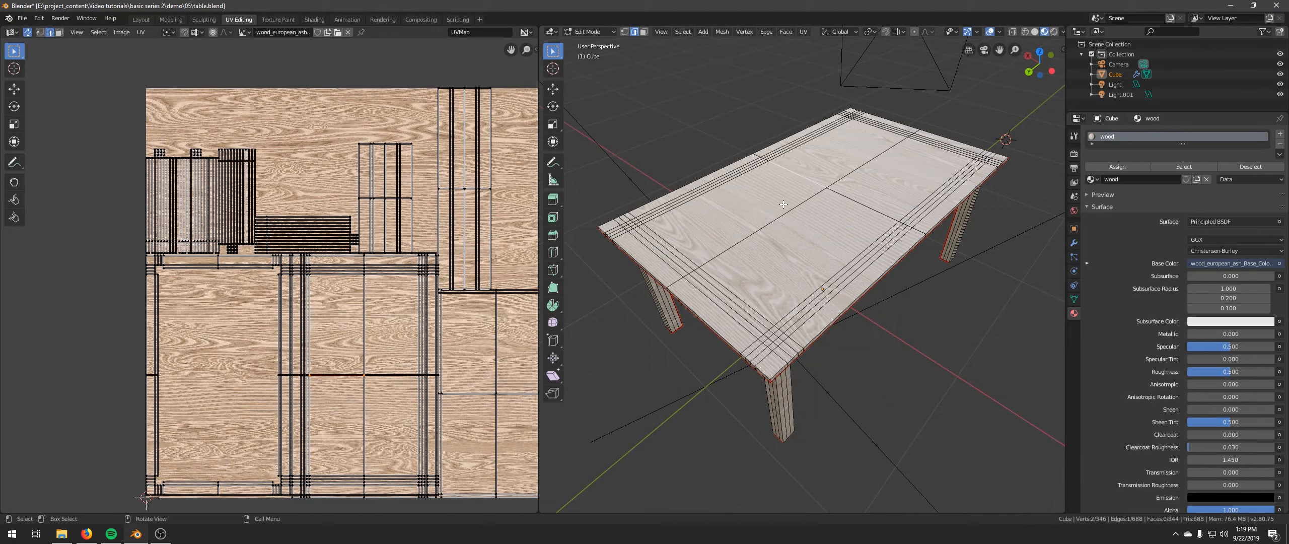
Extend the tabletop selection to all linked geometry, delimited by seams
{"action": "key", "text": "ctrl+l"}
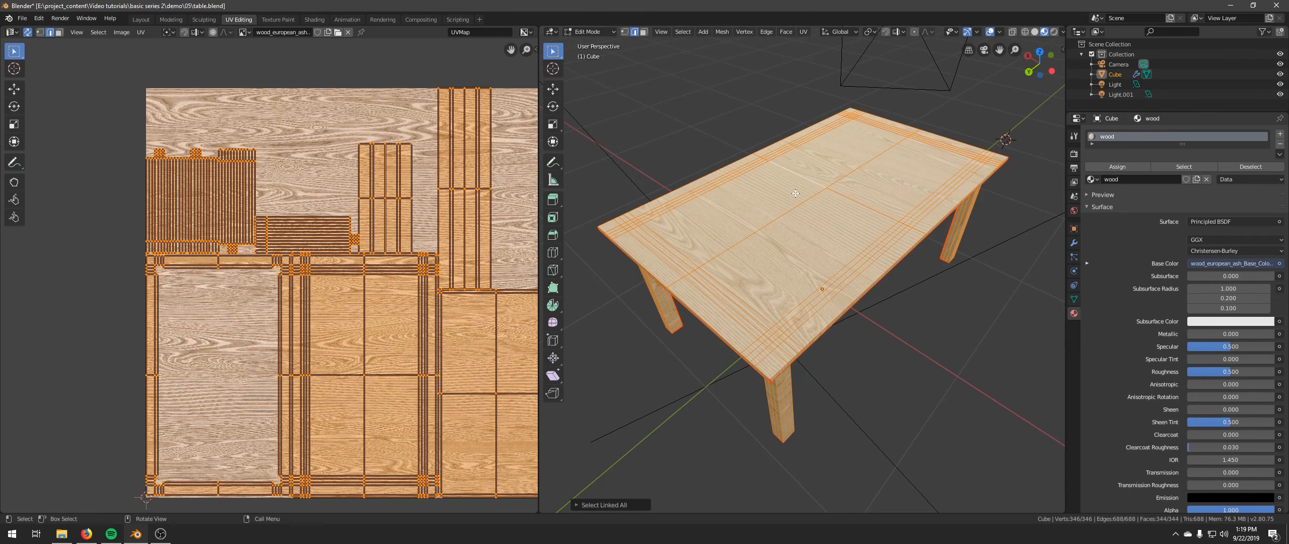
{"action": "middle_click_drag", "start_coordinate": [902, 196], "coordinate": [758, 230]}
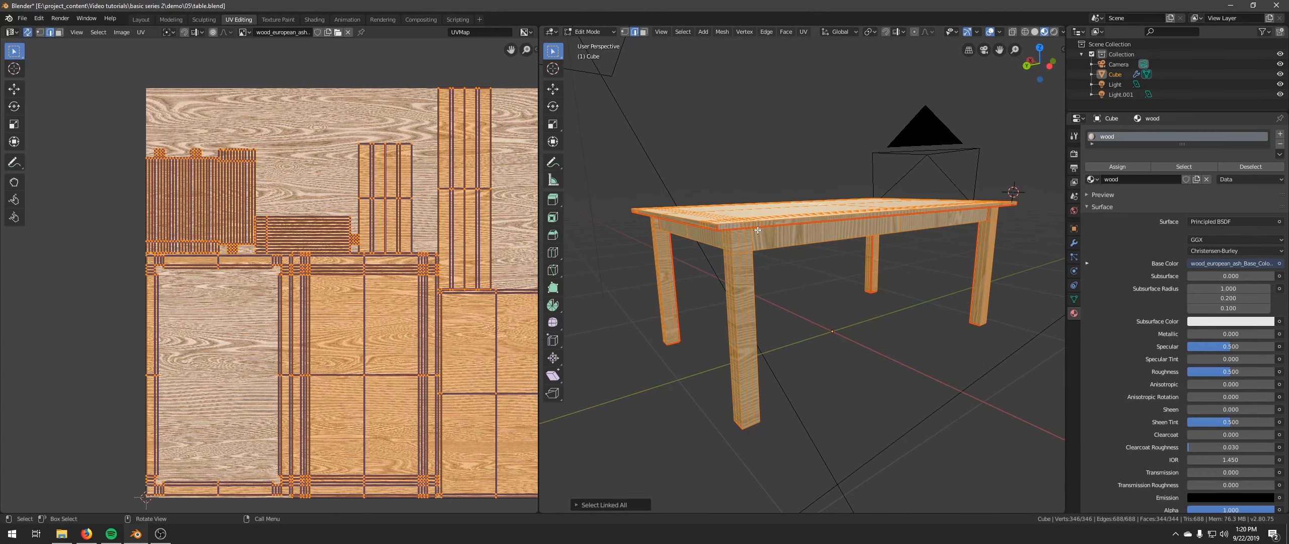
{"action": "middle_click_drag", "start_coordinate": [863, 243], "coordinate": [854, 241]}
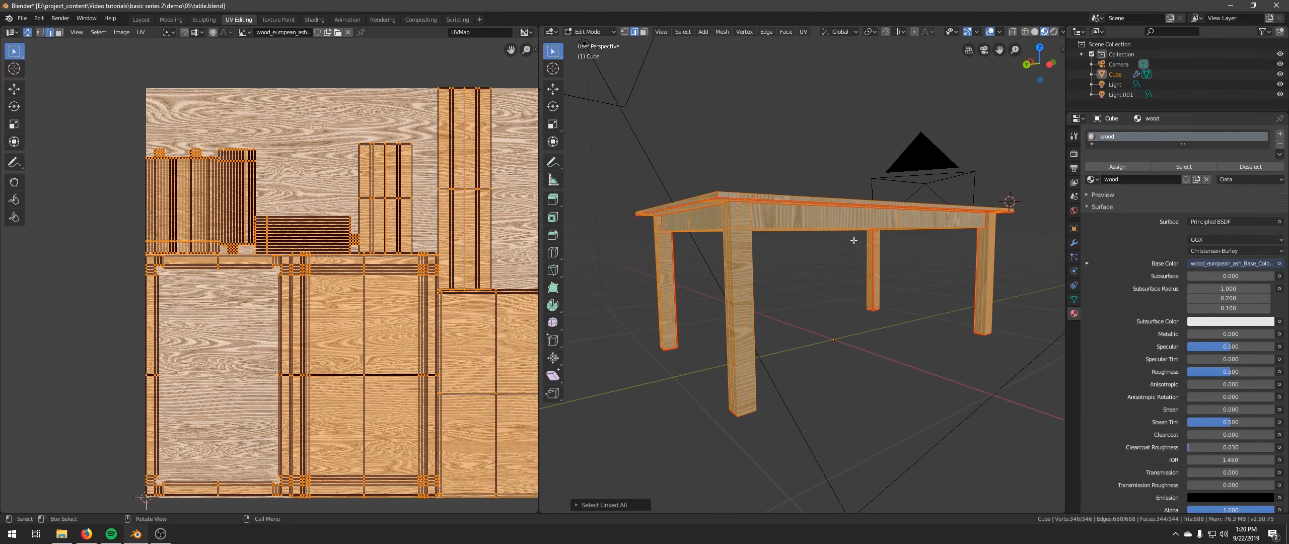
{"action": "left_click", "coordinate": [577, 505]}
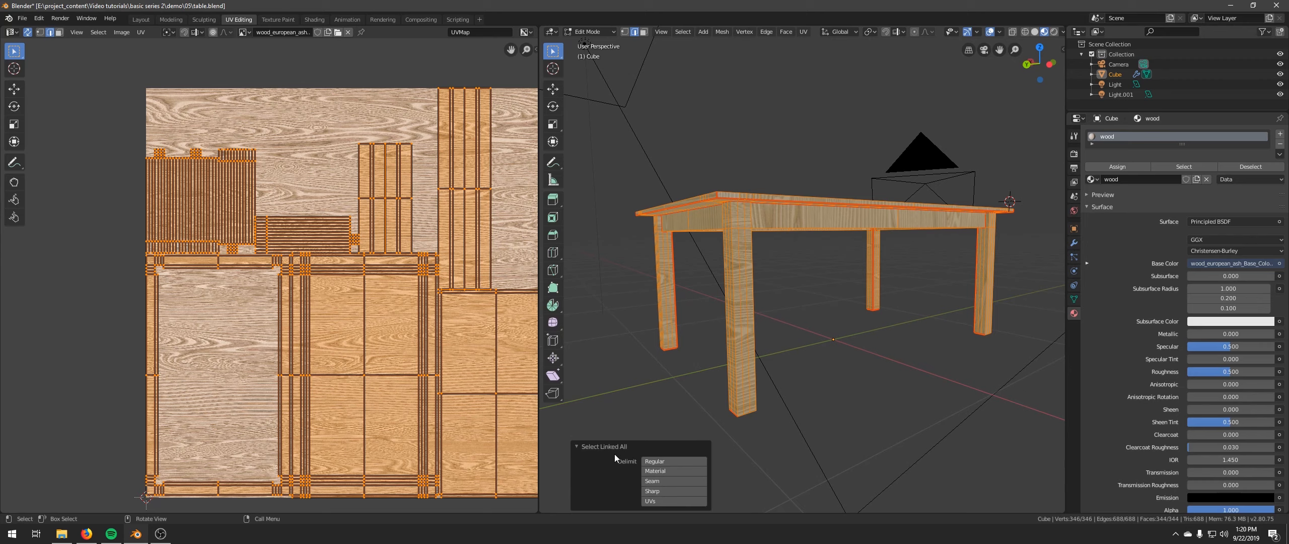
{"action": "left_click", "coordinate": [665, 481]}
{"action": "middle_click_drag", "start_coordinate": [763, 288], "coordinate": [787, 257]}
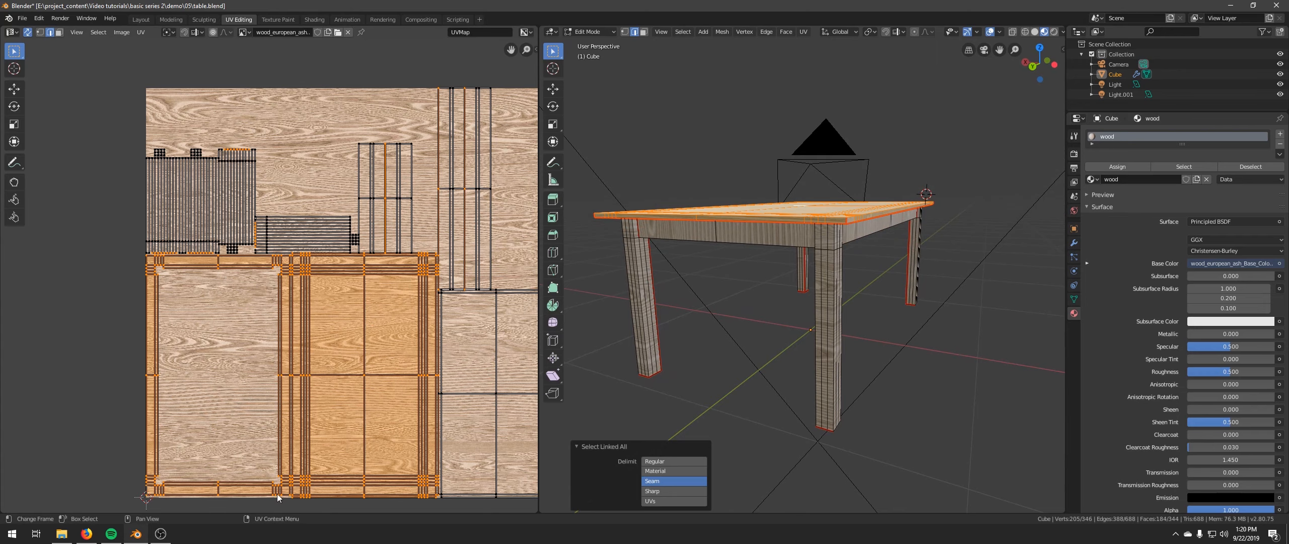
{"action": "middle_click_drag", "start_coordinate": [472, 252], "coordinate": [497, 260]}
{"action": "key", "text": "r"}
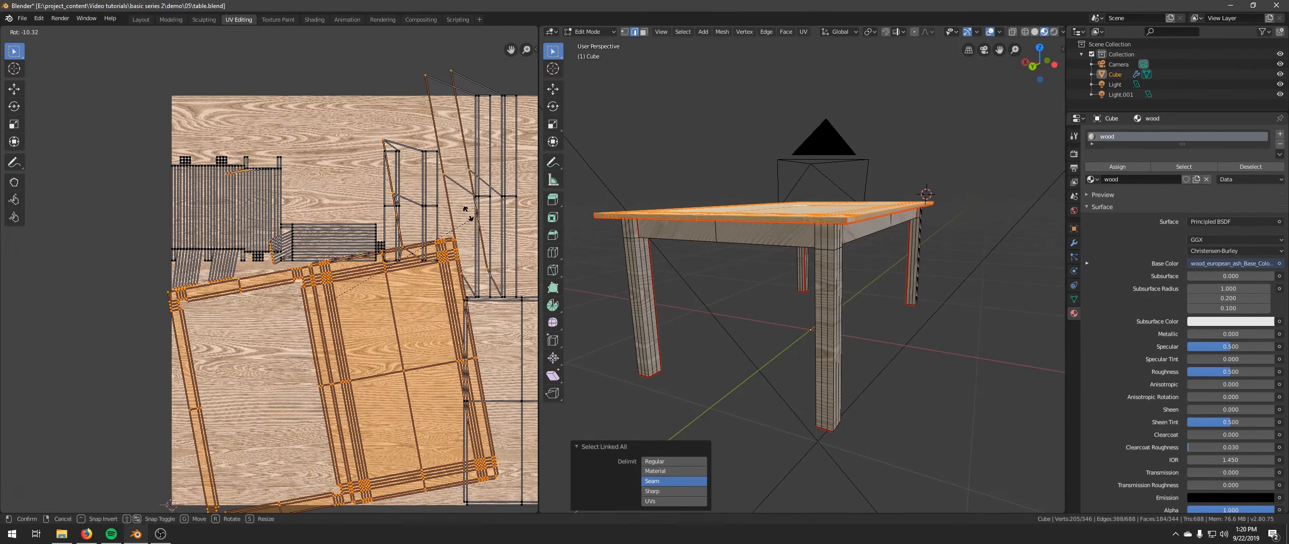
{"action": "right_click", "coordinate": [463, 204]}
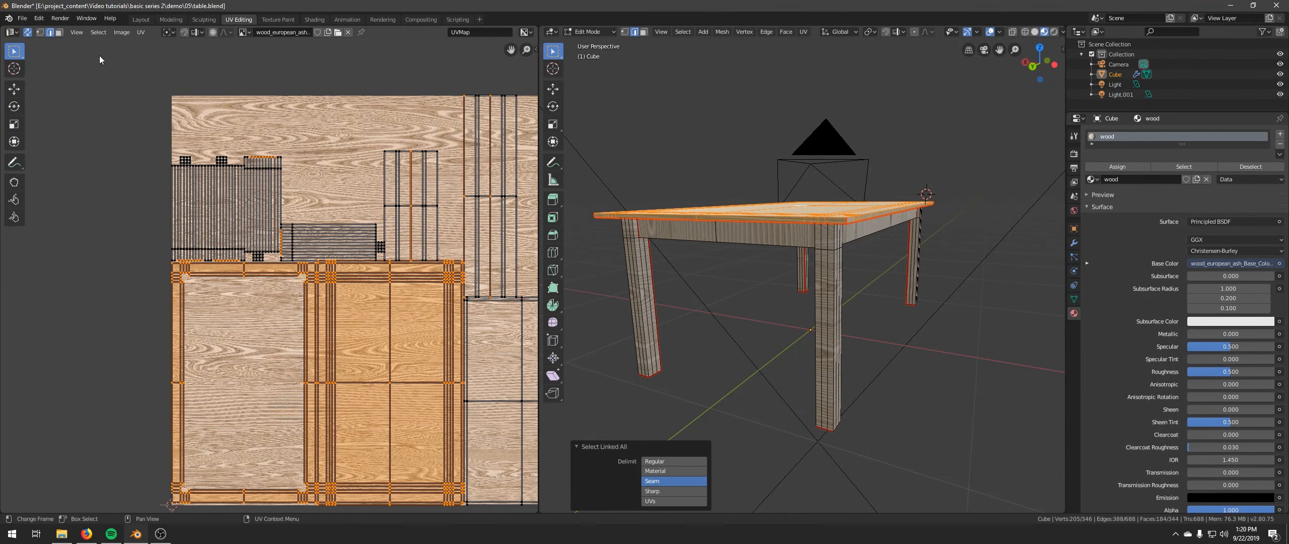
Turn off UV sync selection and select all of the tabletop's UV islands
{"action": "left_click", "coordinate": [28, 33]}
{"action": "middle_click_drag", "start_coordinate": [200, 277], "coordinate": [148, 174]}
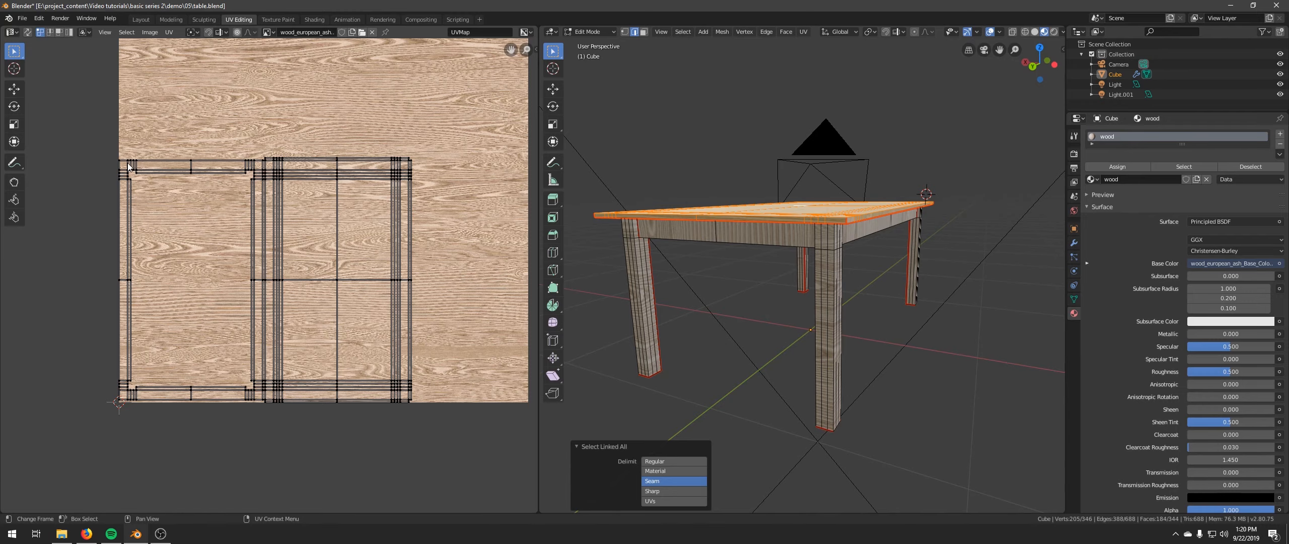
{"action": "left_click_drag", "start_coordinate": [323, 263], "coordinate": [6, 456]}
Rotate the tabletop's UV islands 90 degrees and reposition them over the wood texture
{"action": "key", "text": "r"}
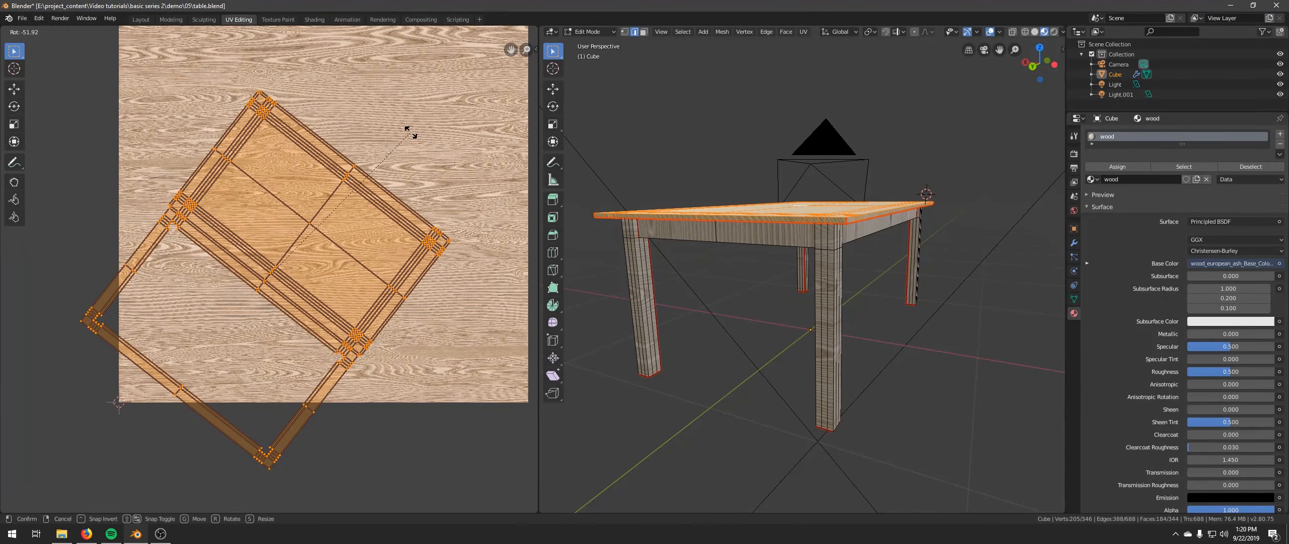
{"action": "type", "text": "90"}
{"action": "key", "text": "Return"}
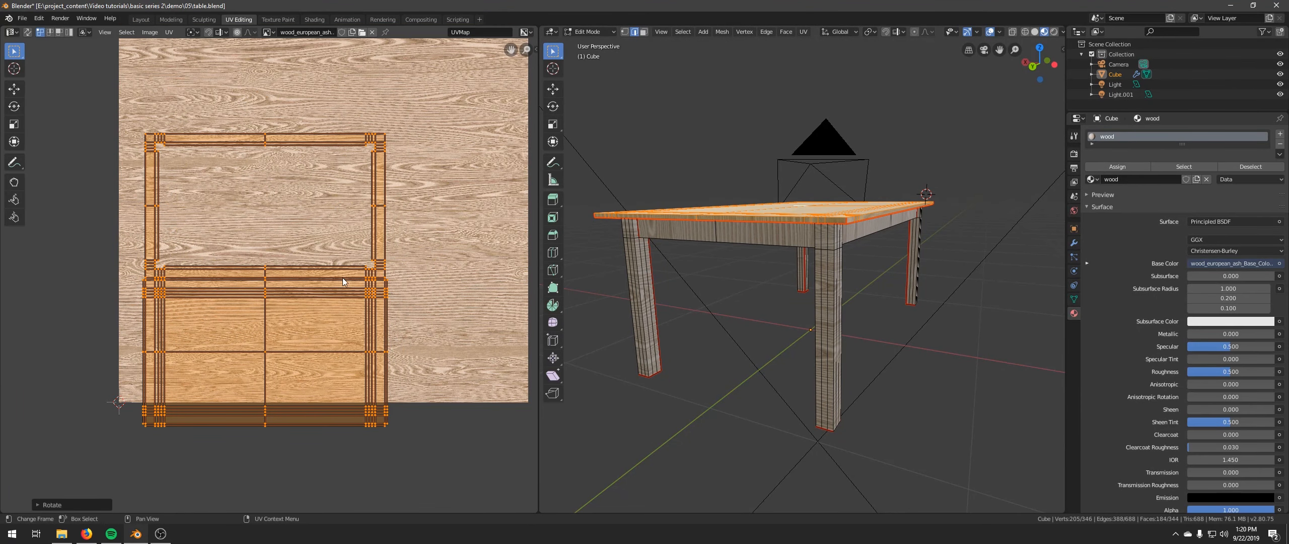
{"action": "key", "text": "g"}
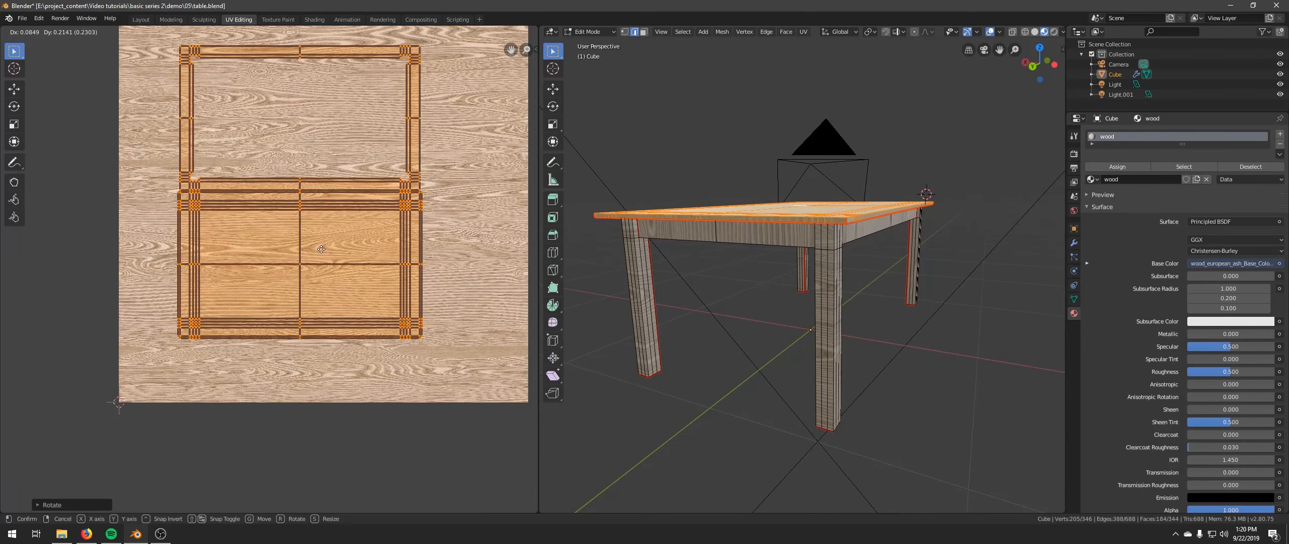
{"action": "key", "text": "Return"}
{"action": "middle_click_drag", "start_coordinate": [888, 198], "coordinate": [875, 261]}
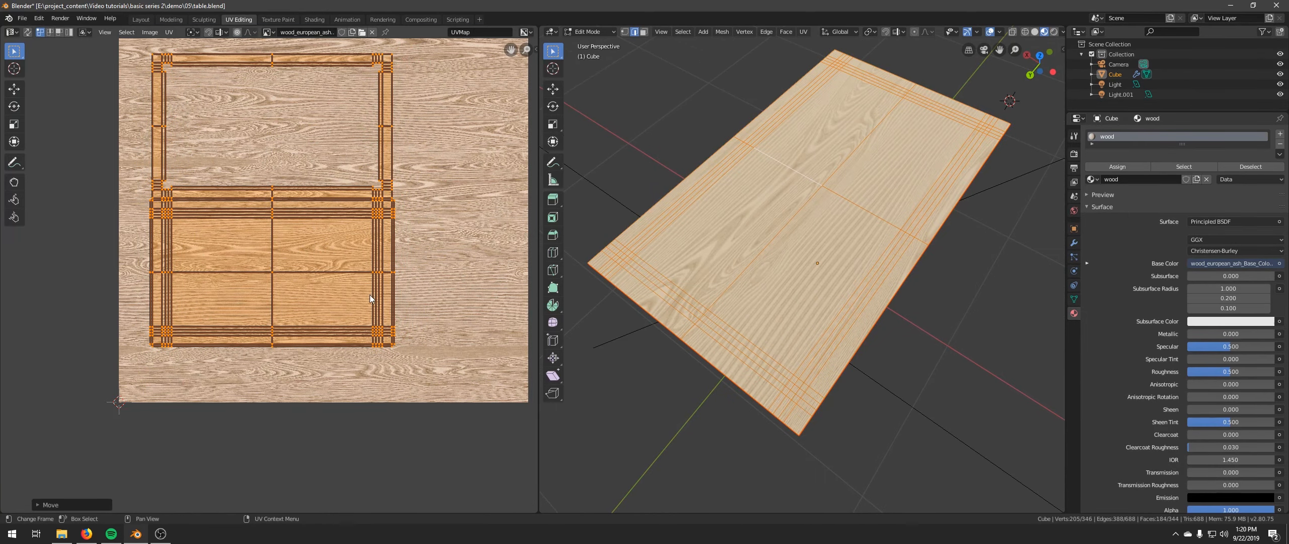
{"action": "key", "text": "g"}
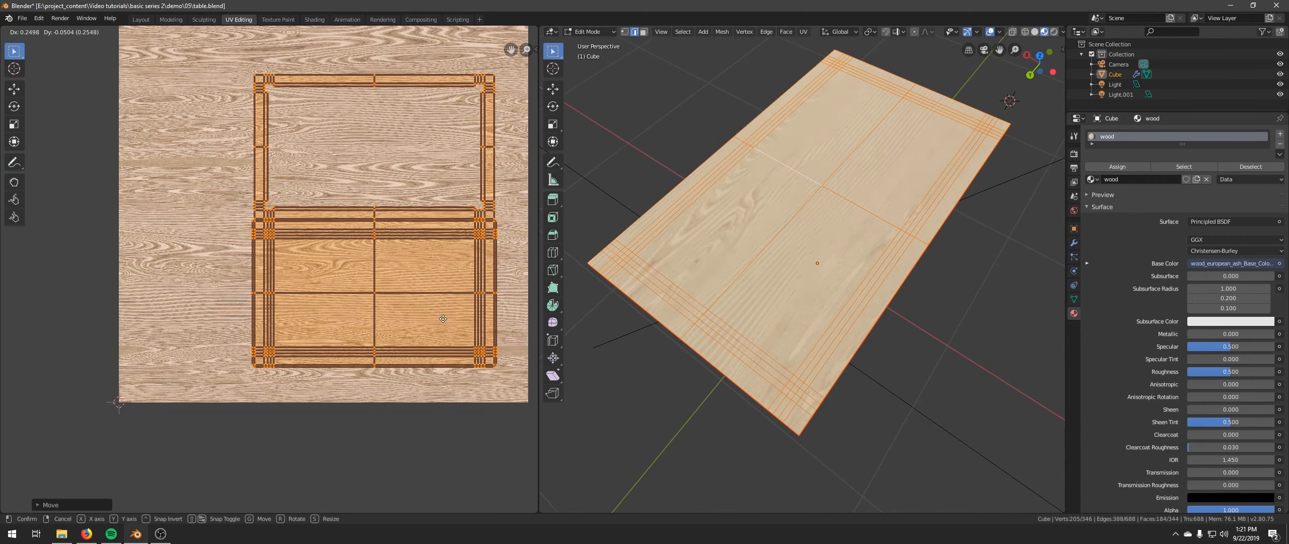
{"action": "left_click", "coordinate": [435, 302]}
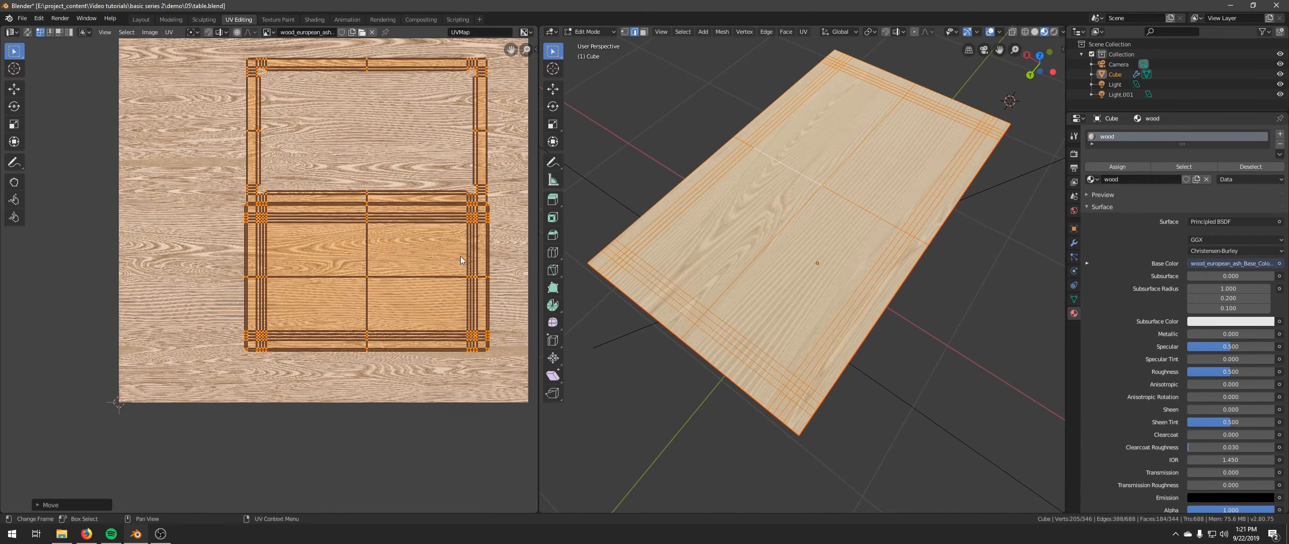
{"action": "key", "text": "s"}
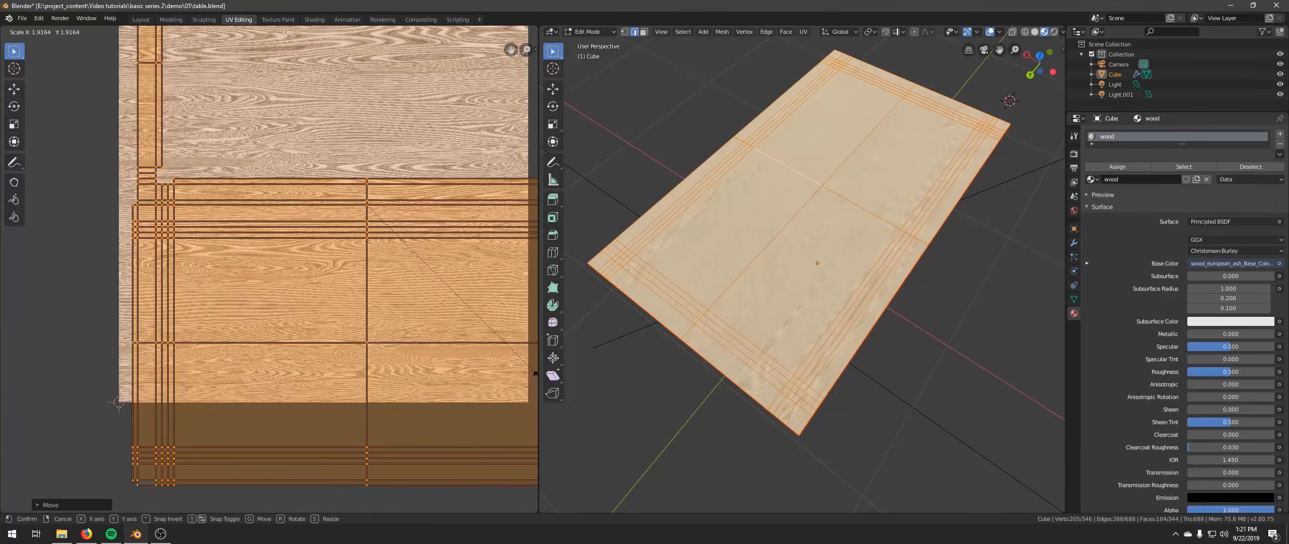
{"action": "left_click", "coordinate": [443, 270]}
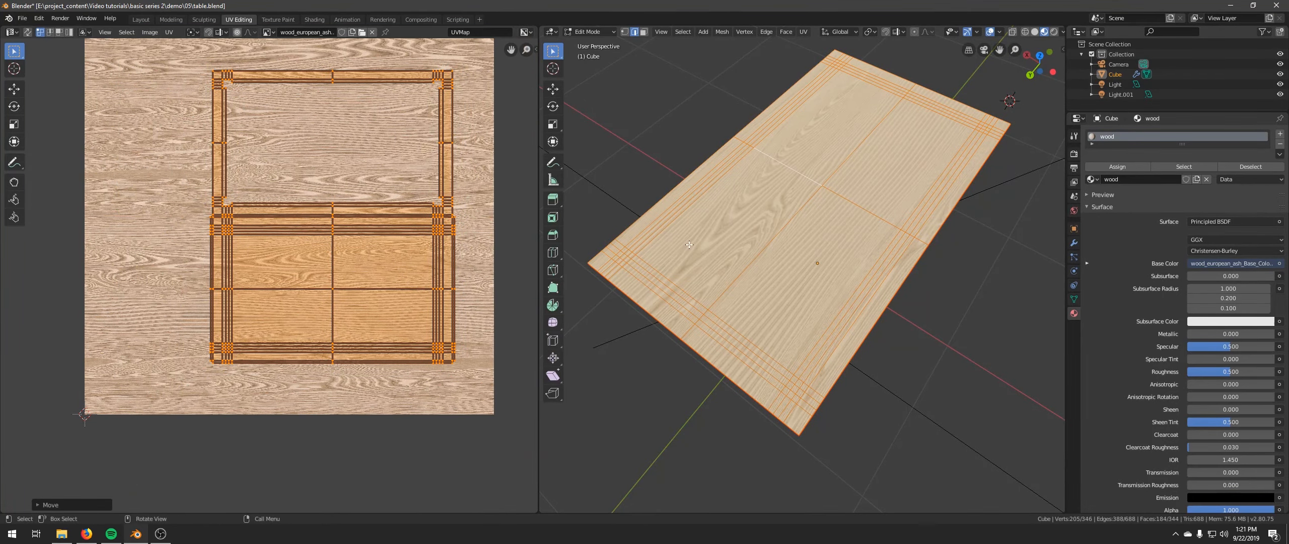
{"action": "middle_click_drag", "start_coordinate": [406, 260], "coordinate": [352, 267]}
{"action": "middle_click_drag", "start_coordinate": [705, 252], "coordinate": [695, 268]}
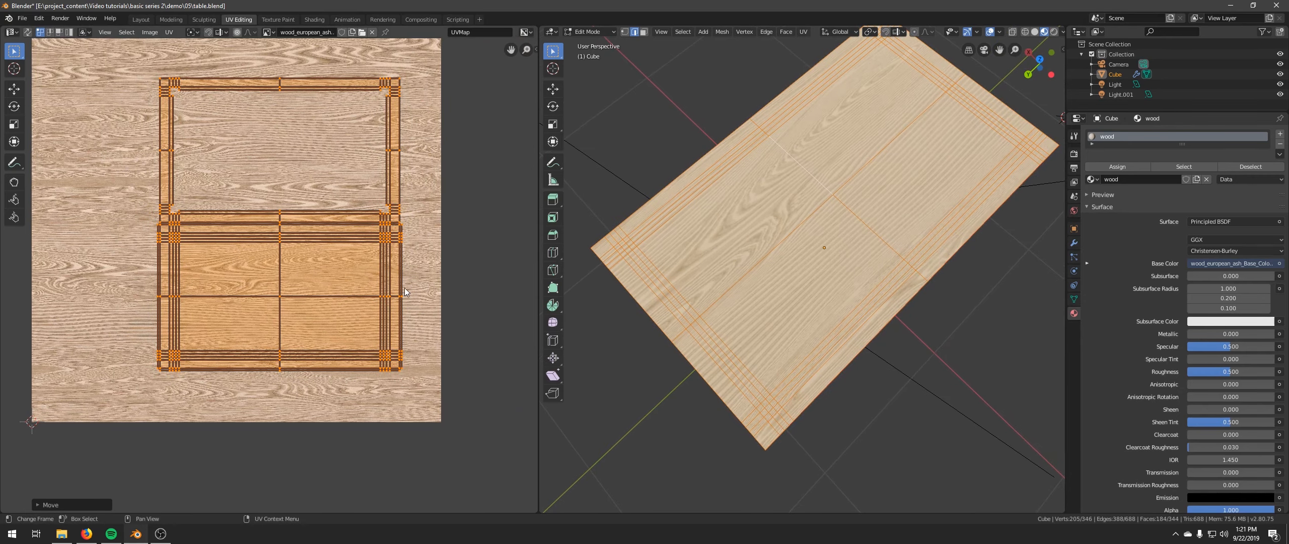
Scale the tabletop's UV islands up by about 1.9 so they extend past the wood image's edges
{"action": "key", "text": "s"}
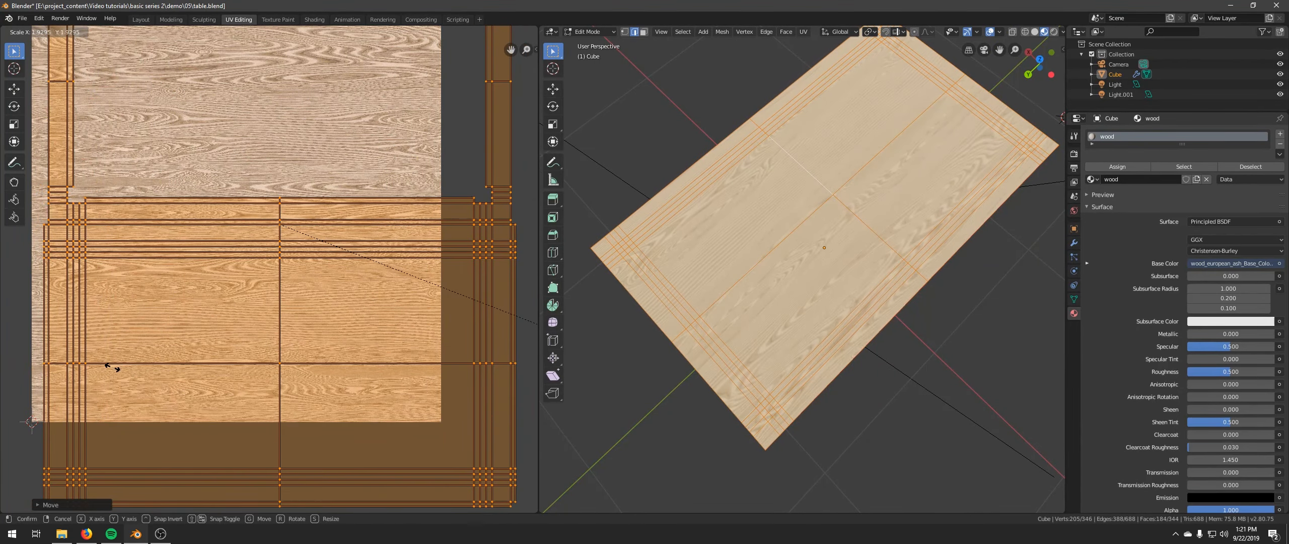
{"action": "left_click", "coordinate": [109, 368]}
{"action": "scroll", "coordinate": [157, 246], "scroll_direction": "down", "scroll_amount": 2}
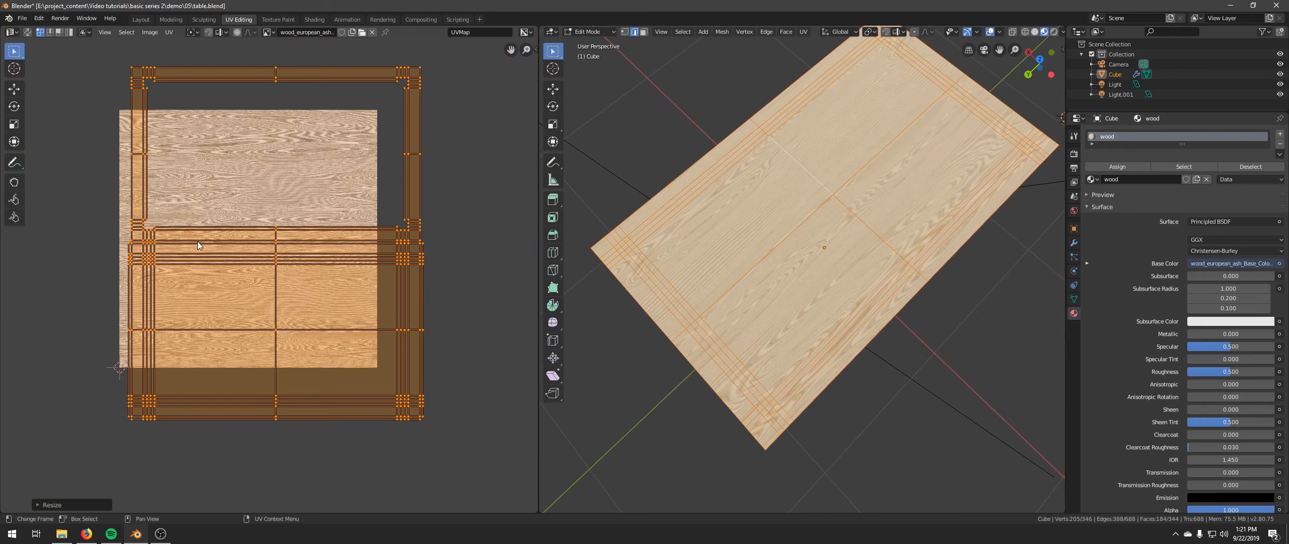
{"action": "scroll", "coordinate": [814, 239], "scroll_direction": "down", "scroll_amount": 3}
{"action": "scroll", "coordinate": [814, 239], "scroll_direction": "up", "scroll_amount": 3}
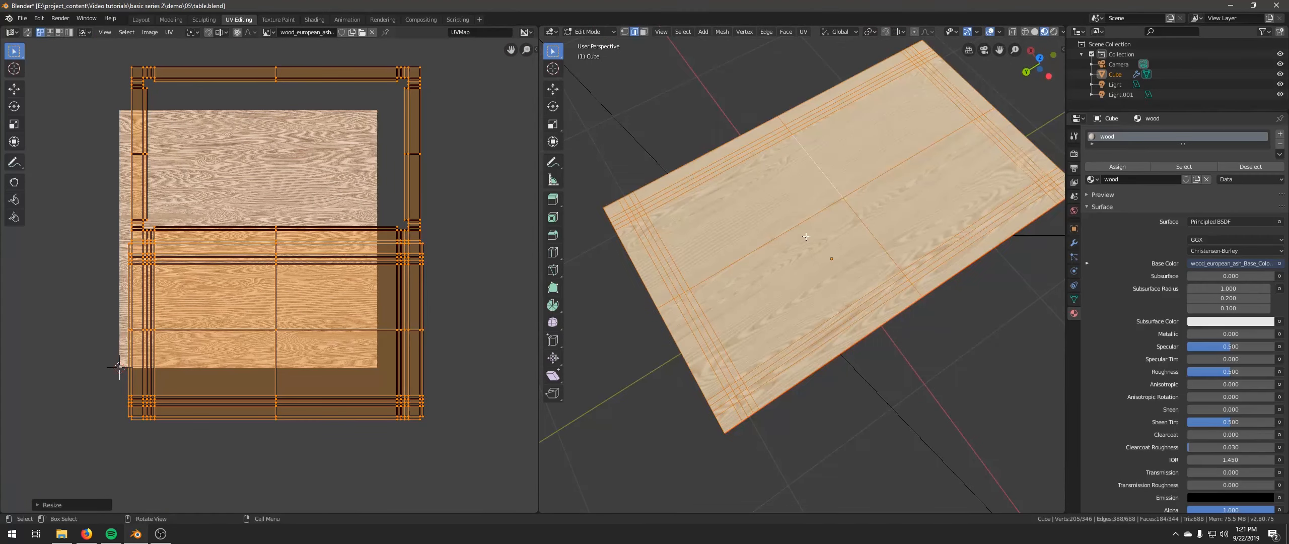
Select an edge on three of the table legs and extend the selection to linked geometry up to the seams
{"action": "middle_click_drag", "start_coordinate": [814, 238], "coordinate": [897, 153]}
{"action": "middle_click_drag", "start_coordinate": [748, 245], "coordinate": [650, 262]}
{"action": "right_click", "coordinate": [651, 267]}
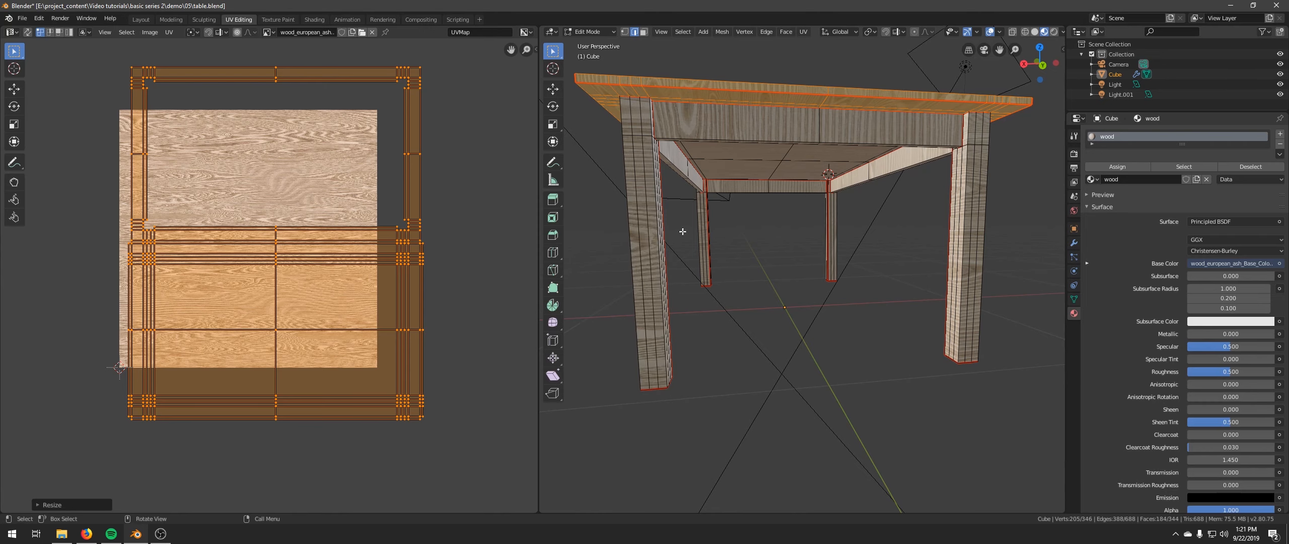
{"action": "left_click", "coordinate": [963, 234]}
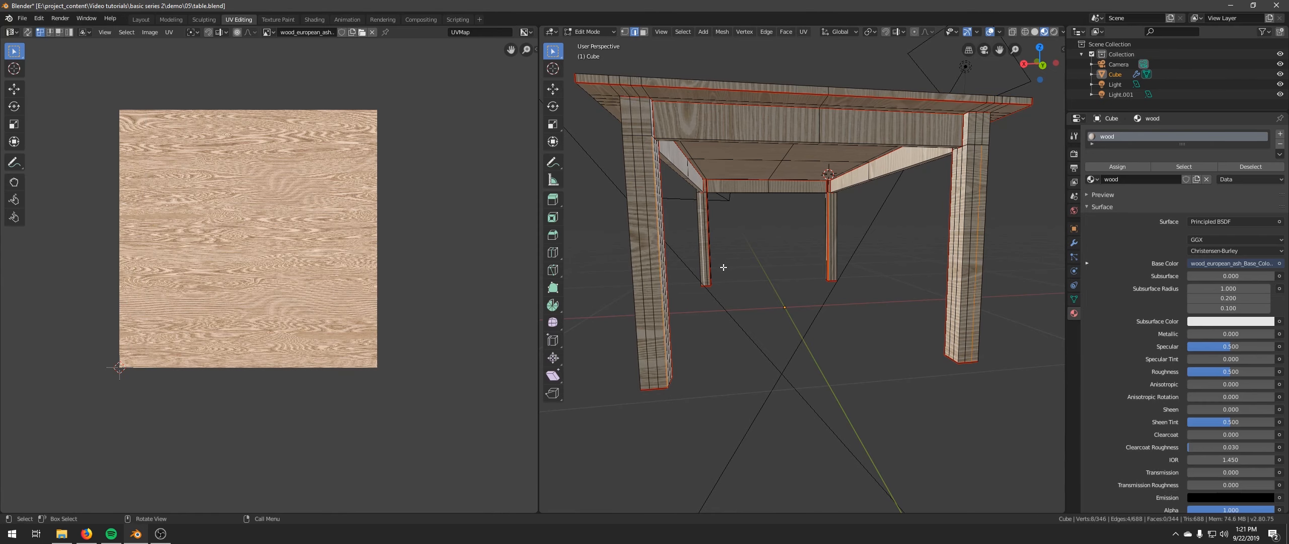
{"action": "key", "text": "ctrl+l"}
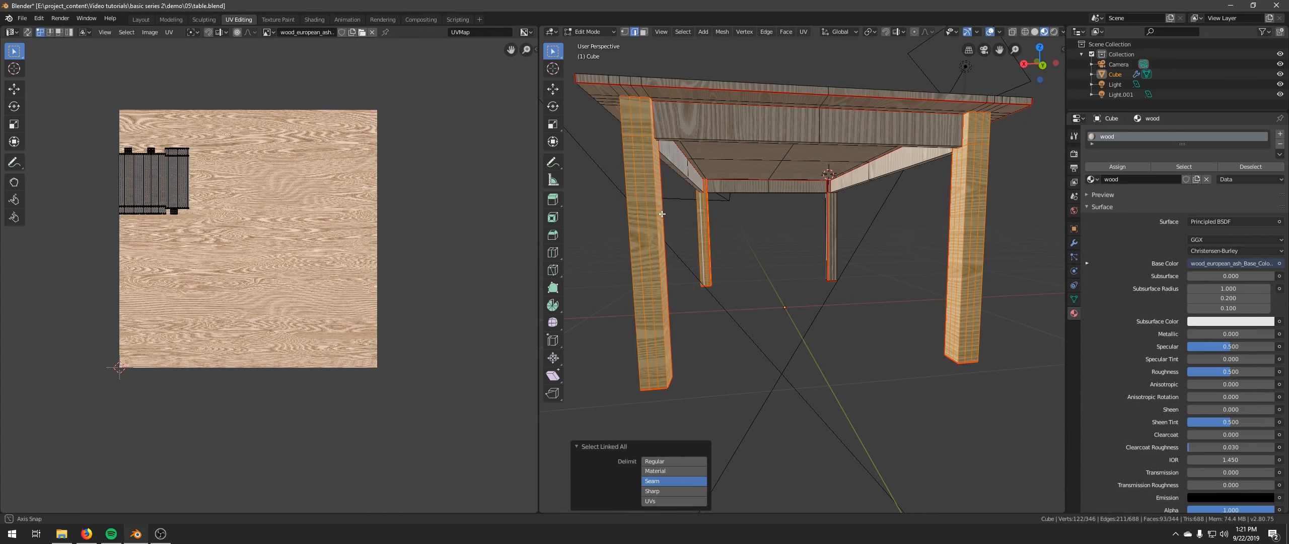
{"action": "middle_click_drag", "start_coordinate": [661, 213], "coordinate": [960, 158]}
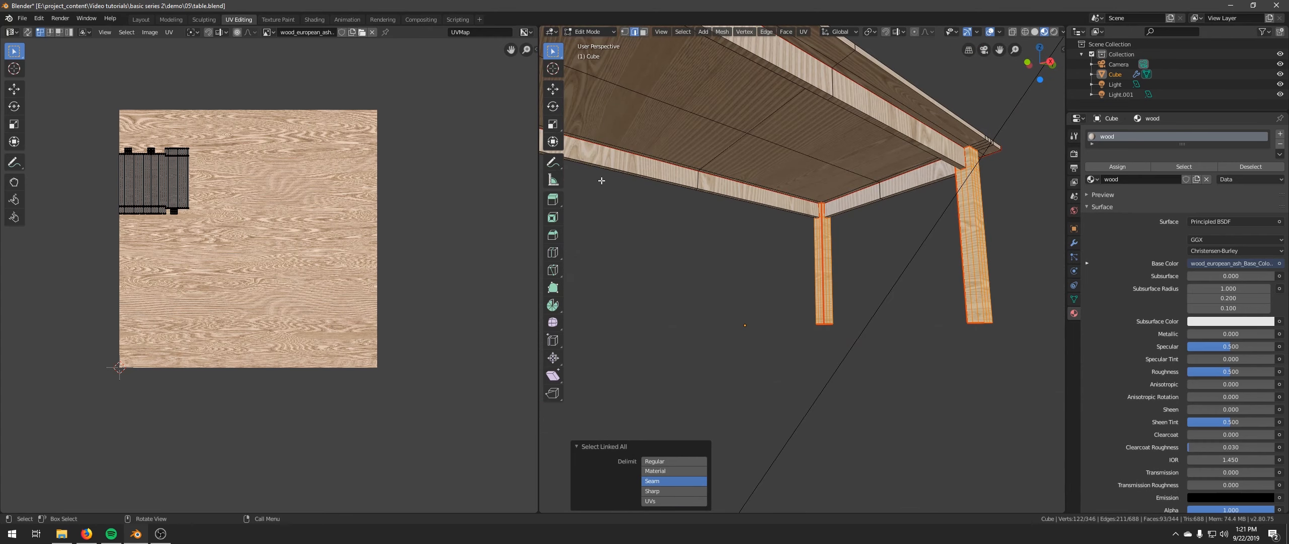
{"action": "scroll", "coordinate": [361, 236], "scroll_direction": "up", "scroll_amount": 5}
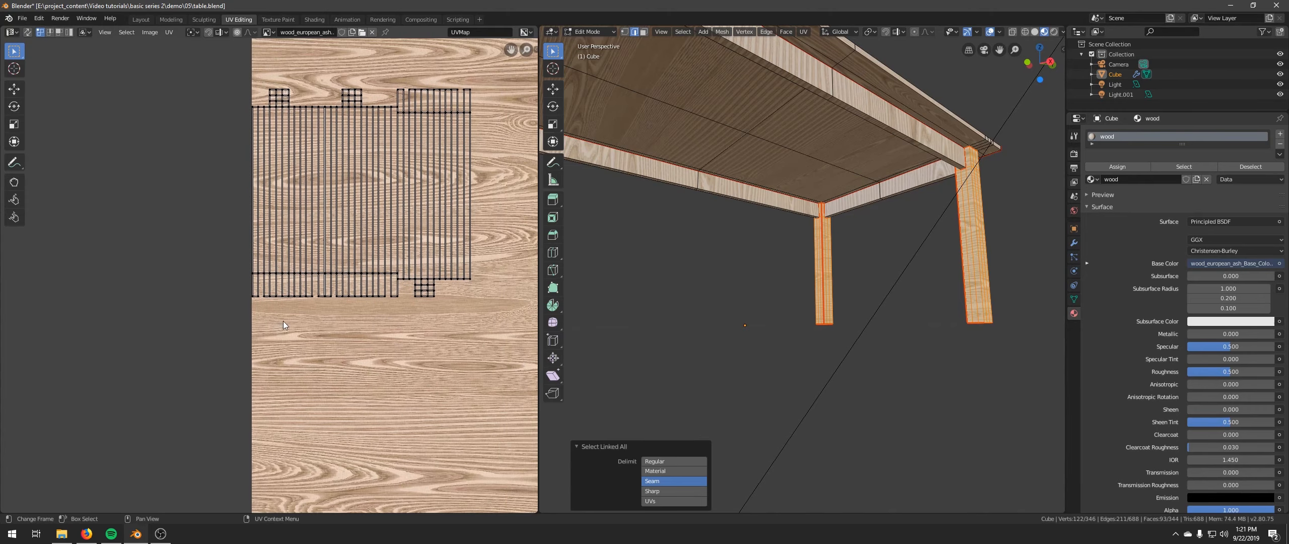
{"action": "middle_click_drag", "start_coordinate": [400, 209], "coordinate": [377, 230]}
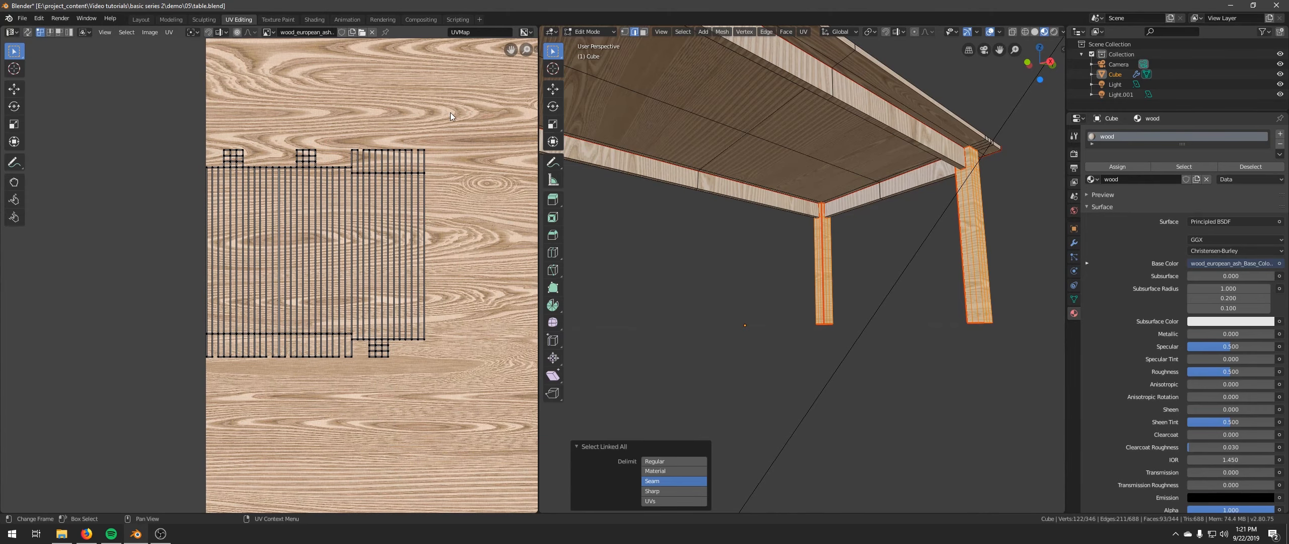
Select an edge on each of the four legs and extend the selection to linked geometry up to the seams
{"action": "middle_click_drag", "start_coordinate": [695, 201], "coordinate": [784, 263]}
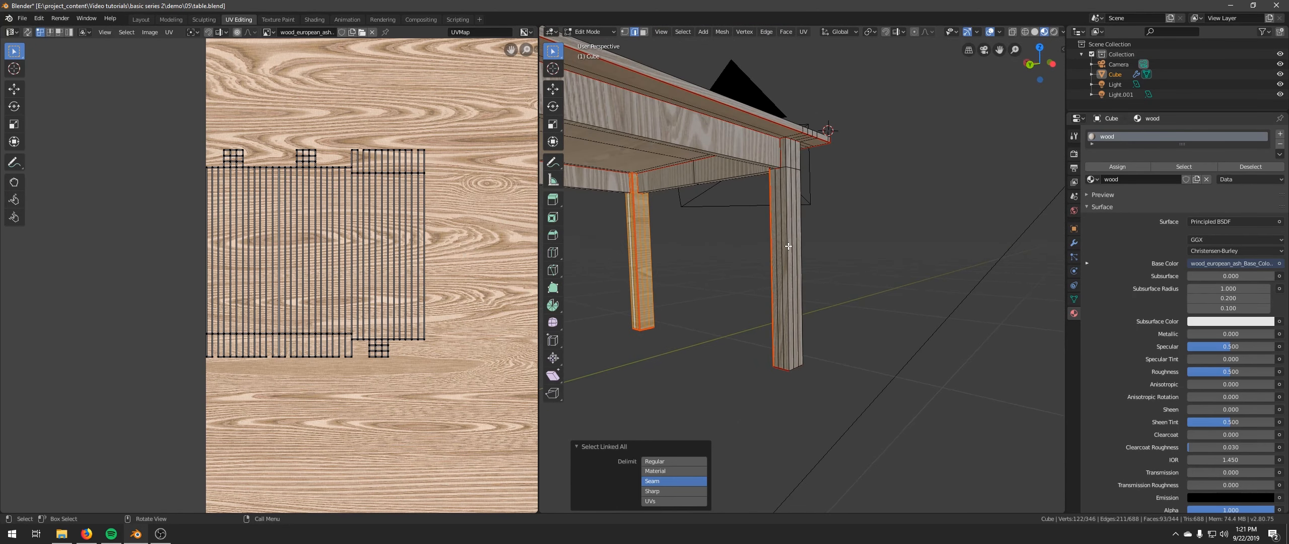
{"action": "left_click", "coordinate": [784, 264]}
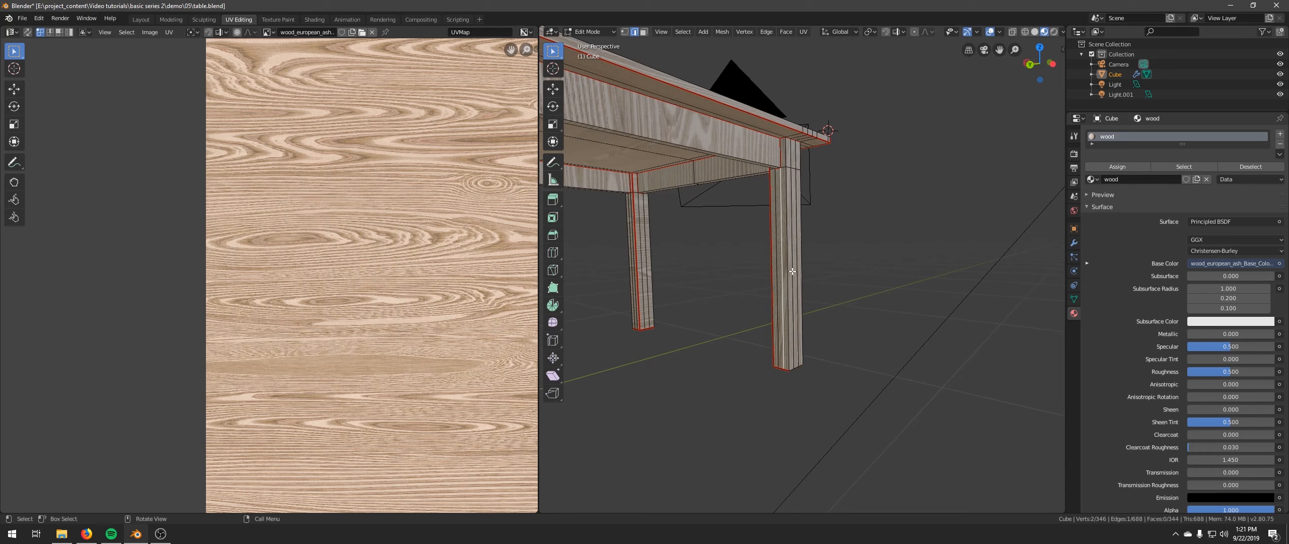
{"action": "middle_click_drag", "start_coordinate": [613, 279], "coordinate": [719, 241]}
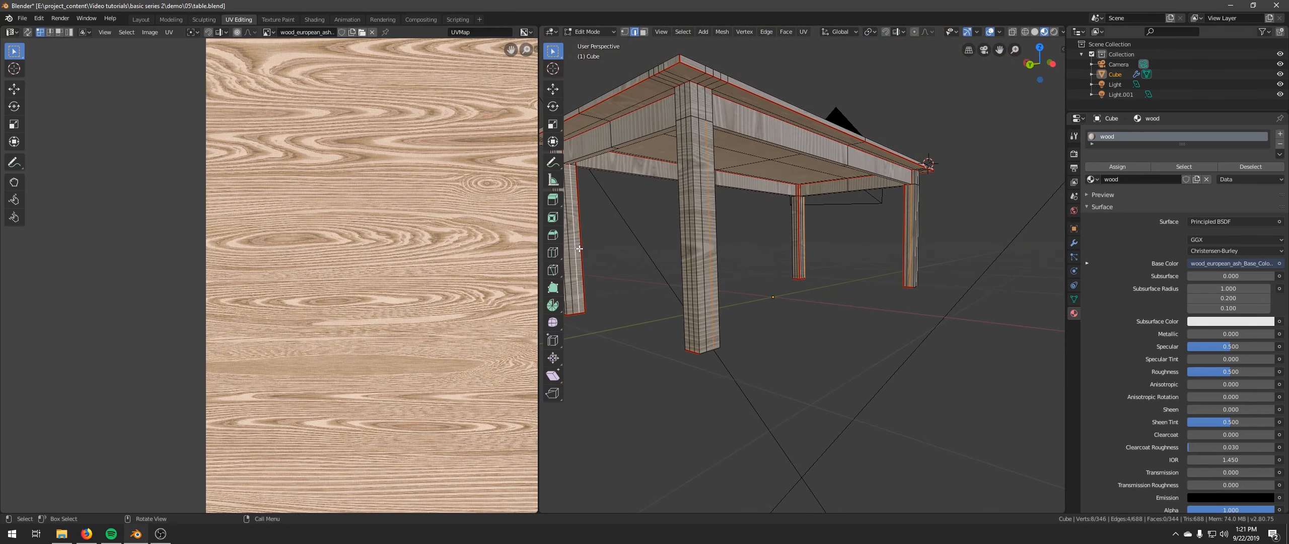
{"action": "key", "text": "ctrl+l"}
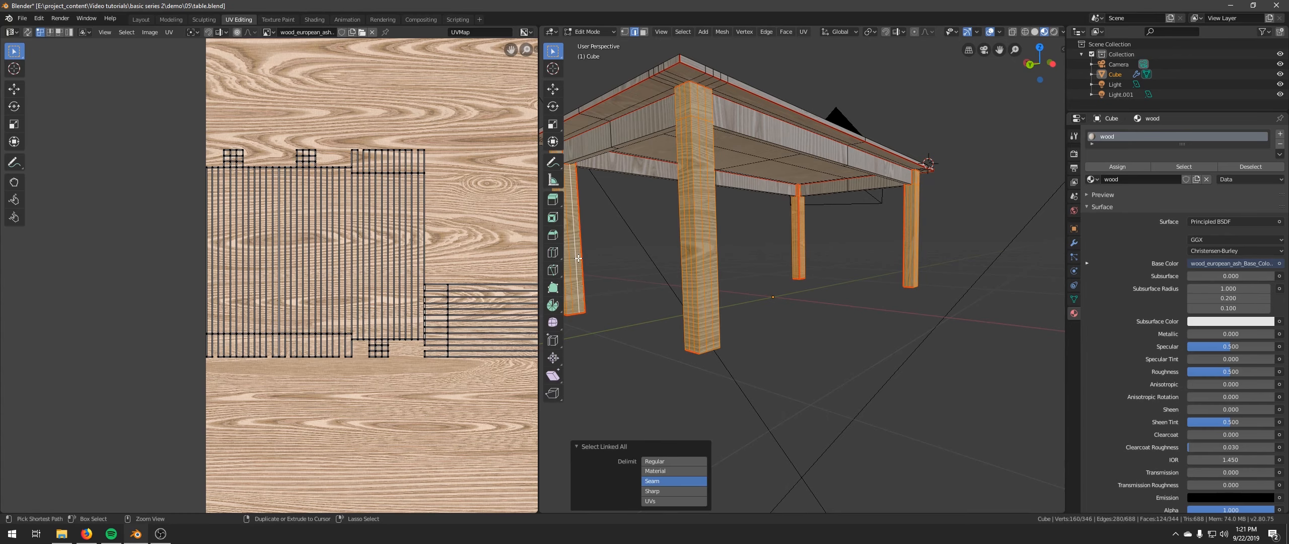
{"action": "middle_click_drag", "start_coordinate": [809, 191], "coordinate": [805, 201]}
Box-select the vertically oriented leg islands in the UV layout, leaving out the horizontal one
{"action": "middle_click_drag", "start_coordinate": [427, 235], "coordinate": [191, 216]}
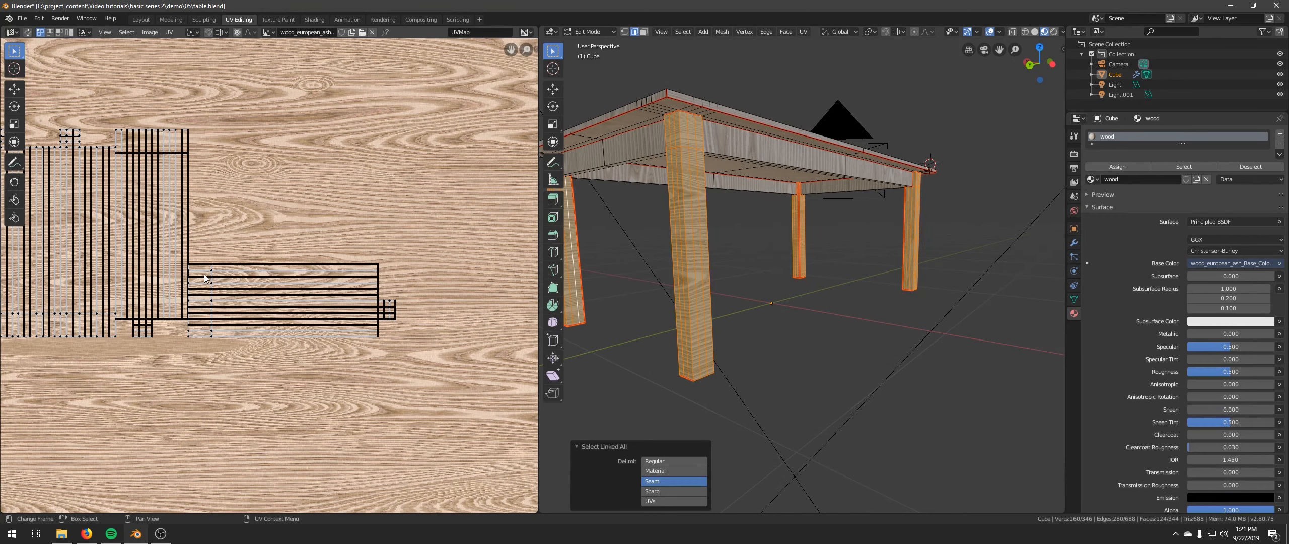
{"action": "middle_click_drag", "start_coordinate": [182, 242], "coordinate": [325, 233]}
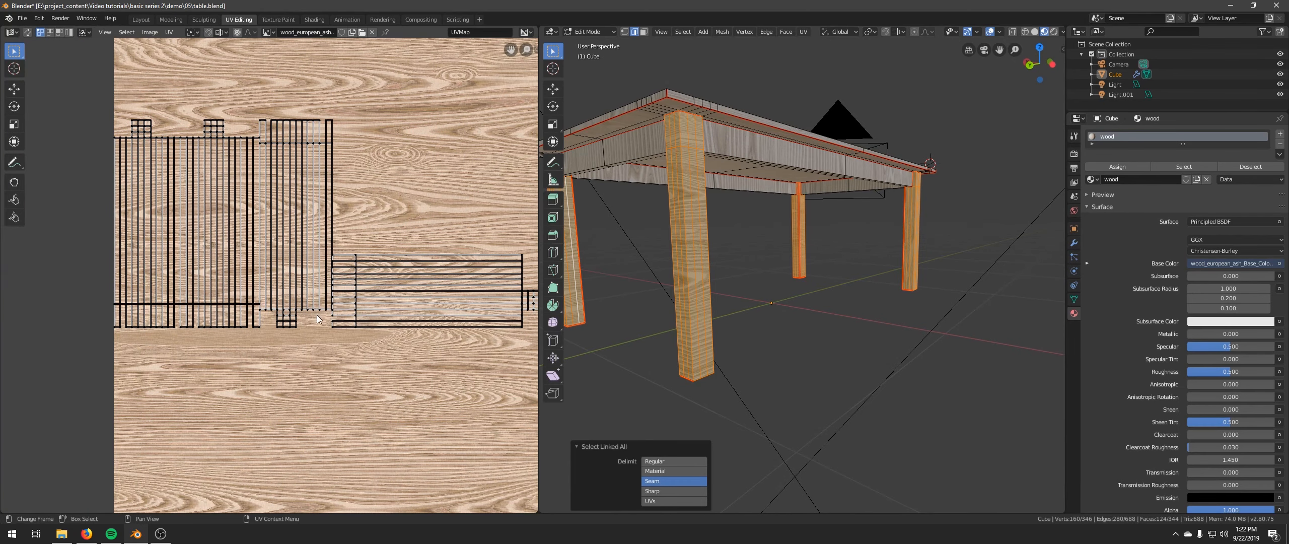
{"action": "middle_click_drag", "start_coordinate": [153, 192], "coordinate": [159, 217]}
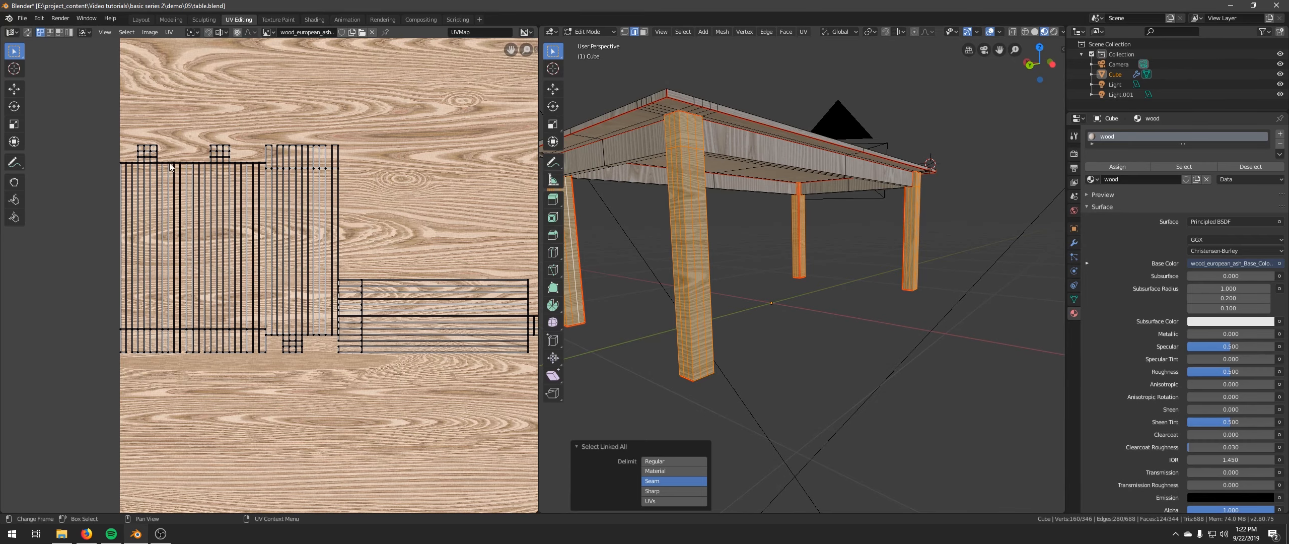
{"action": "left_click_drag", "start_coordinate": [95, 124], "coordinate": [348, 417]}
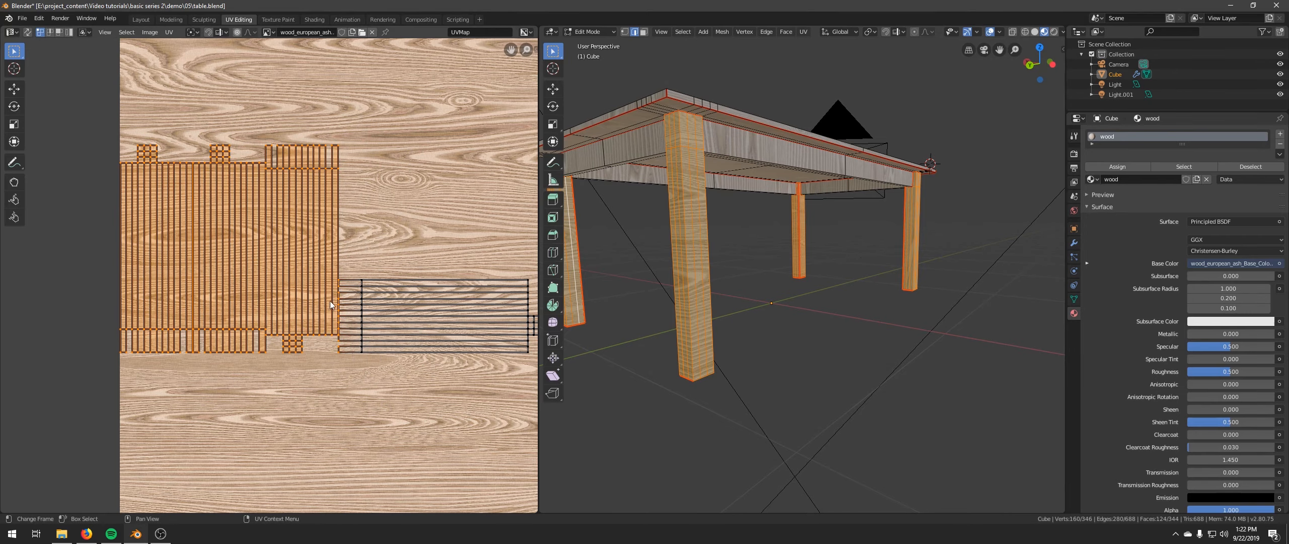
{"action": "key", "text": "r"}
{"action": "key", "text": "Escape"}
{"action": "key", "text": "r"}
{"action": "key", "text": "Escape"}
{"action": "scroll", "coordinate": [429, 278], "scroll_direction": "left", "scroll_amount": 1, "text": "ctrl"}
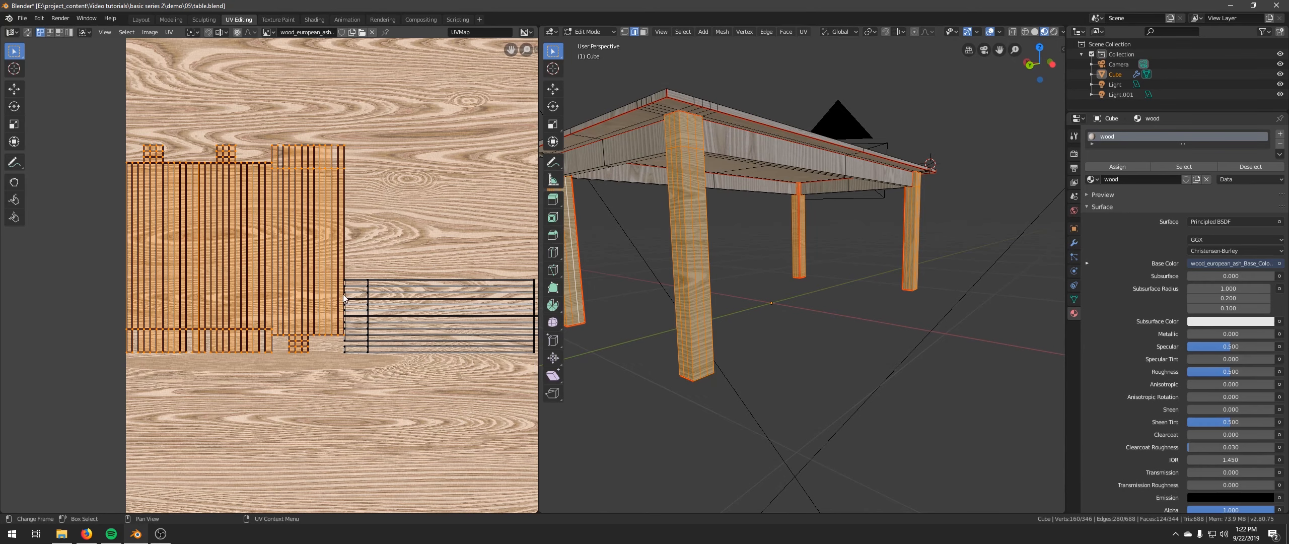
Rotate the selected leg islands 90 degrees and move them above the horizontal leg island in the UV layout
{"action": "scroll", "coordinate": [359, 310], "scroll_direction": "up", "scroll_amount": 5, "text": "shift"}
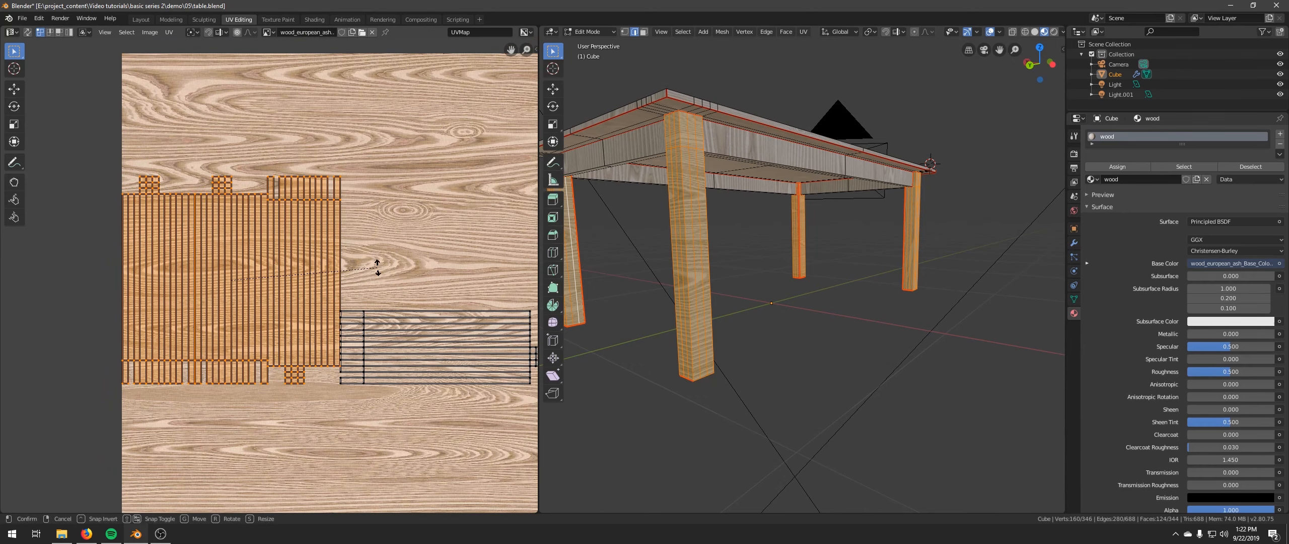
{"action": "type", "text": "90"}
{"action": "key", "text": "Return"}
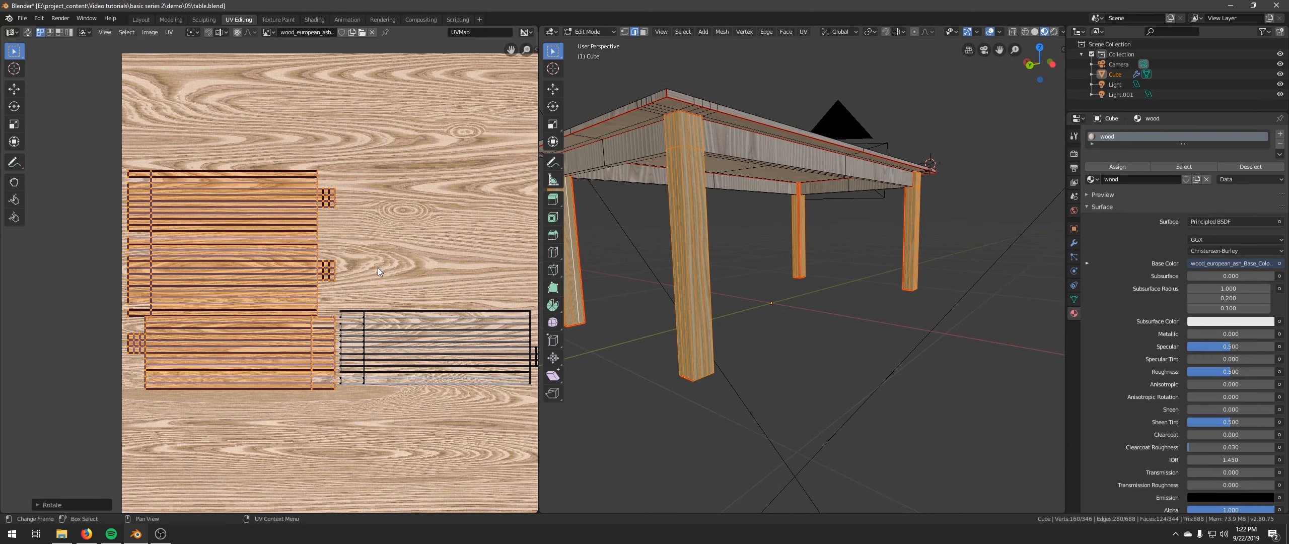
{"action": "key", "text": "g"}
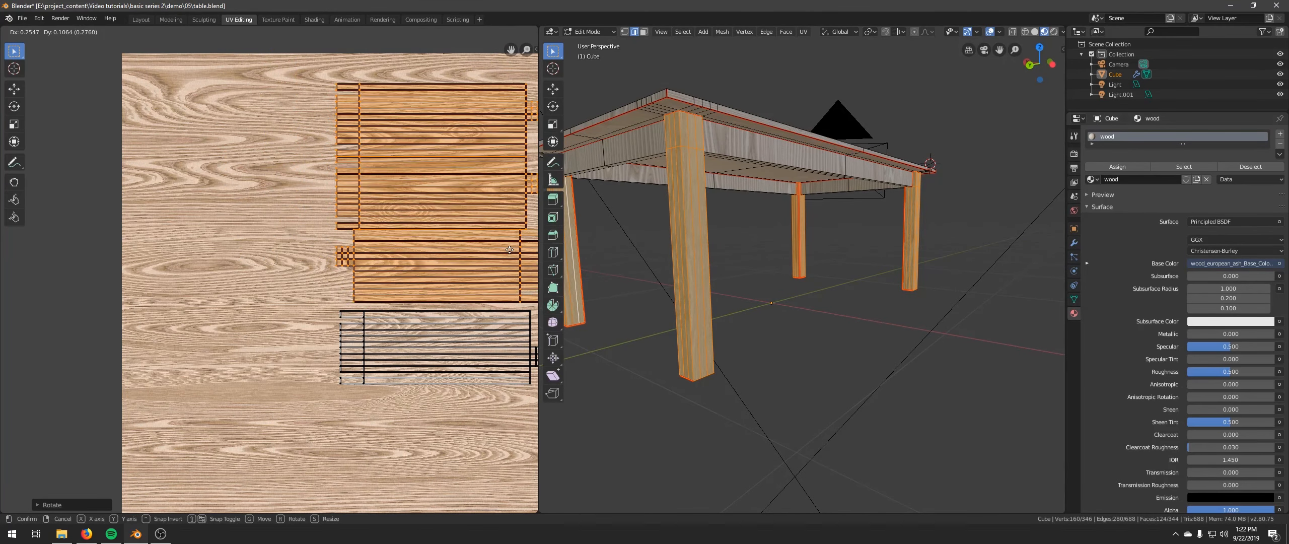
{"action": "left_click", "coordinate": [477, 264]}
{"action": "middle_click_drag", "start_coordinate": [399, 291], "coordinate": [388, 300]}
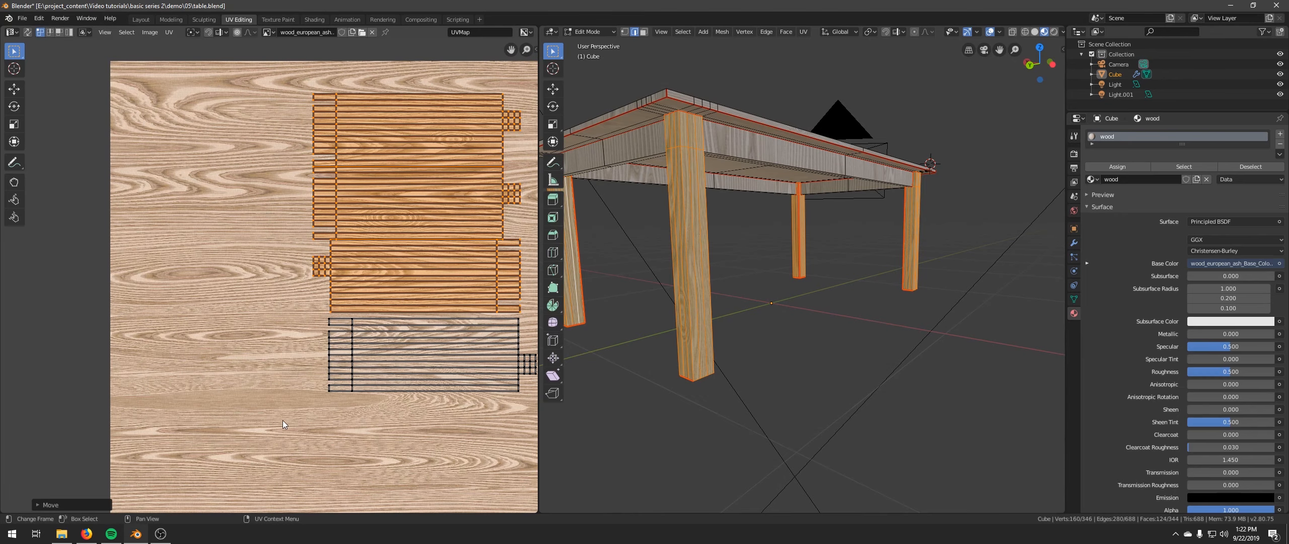
Select all the leg UV islands, reposition them and scale them up by about 2.5 over the wood image
{"action": "key", "text": "a"}
{"action": "middle_click_drag", "start_coordinate": [738, 132], "coordinate": [765, 179]}
{"action": "key", "text": "Tab"}
{"action": "key", "text": "Tab"}
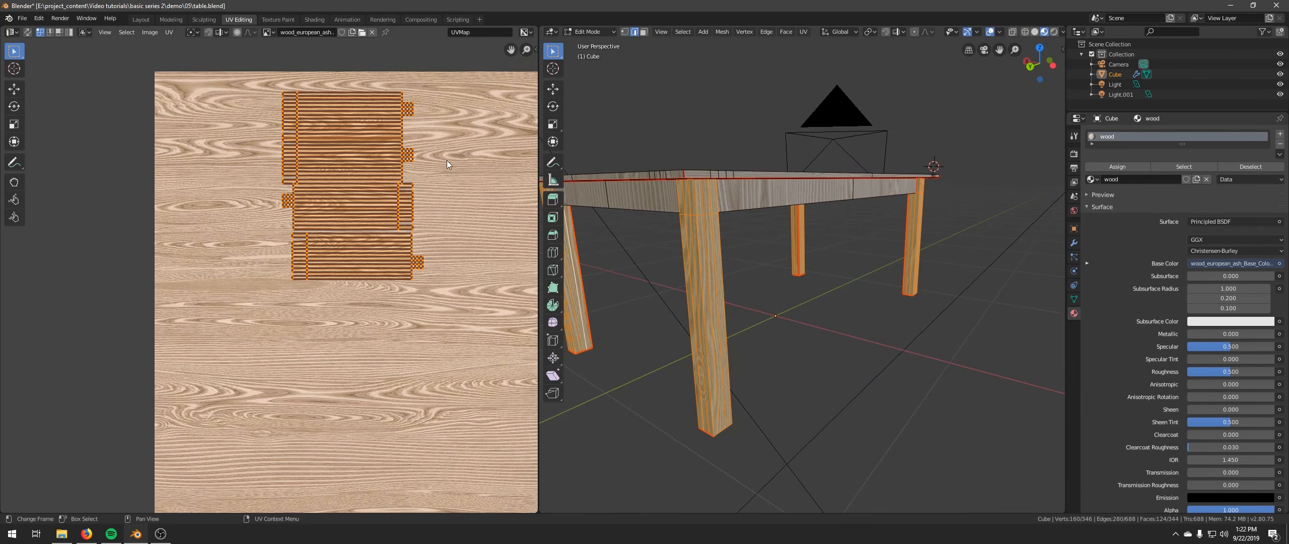
{"action": "key", "text": "g"}
{"action": "left_click", "coordinate": [360, 247]}
{"action": "key", "text": "s"}
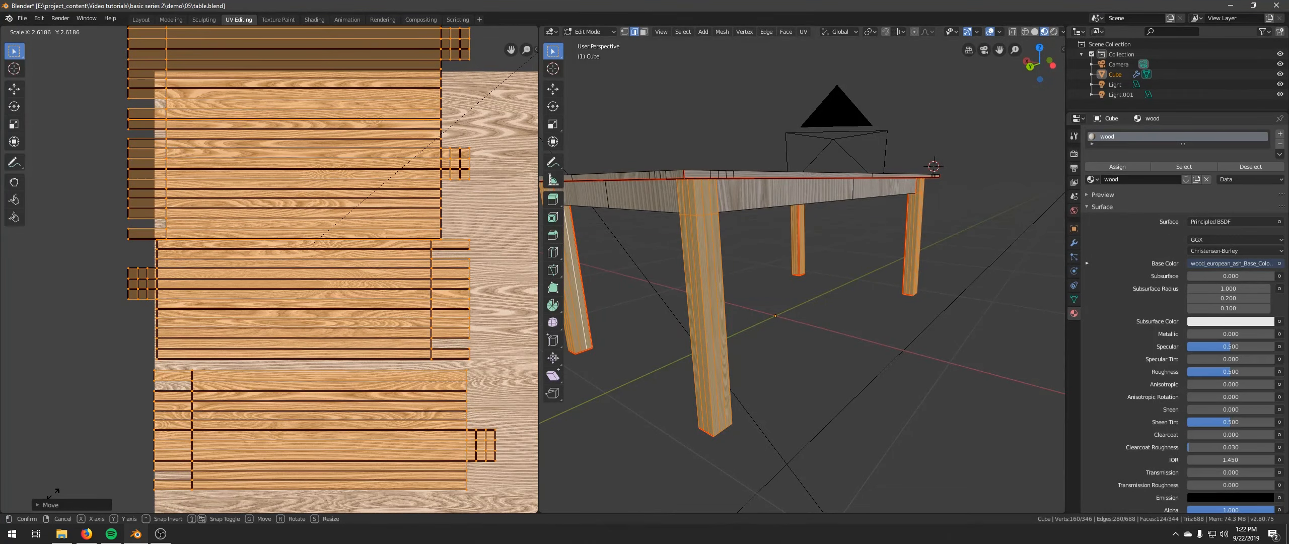
{"action": "left_click", "coordinate": [34, 496]}
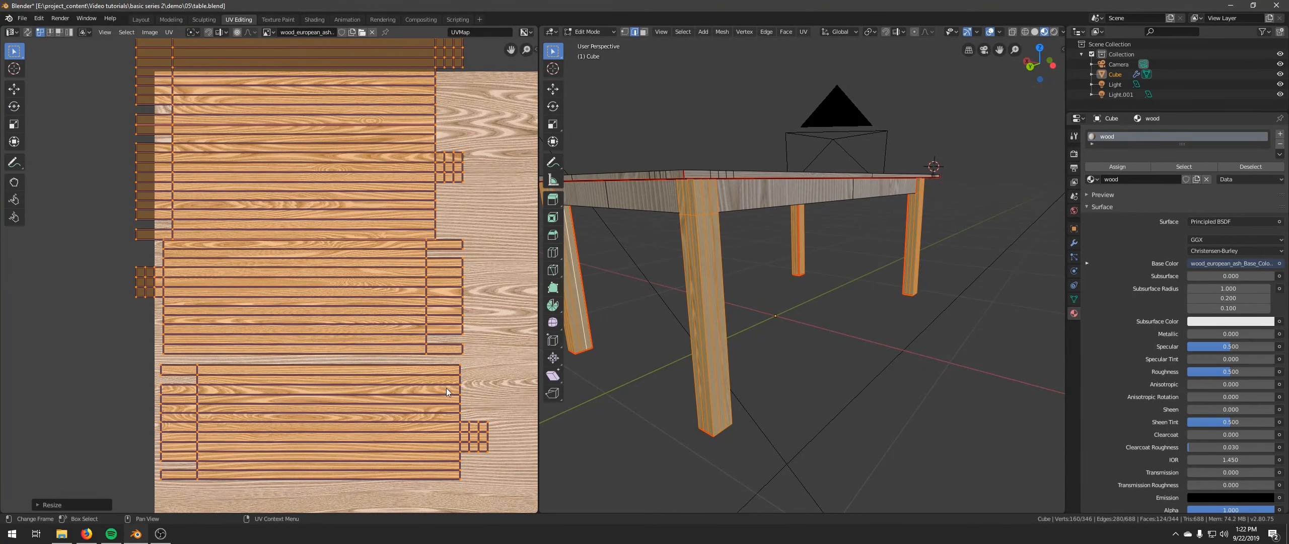
Select an edge on the tabletop's underside and extend the selection to linked geometry up to the seams
{"action": "key", "text": "Tab"}
{"action": "middle_click_drag", "start_coordinate": [725, 344], "coordinate": [719, 323]}
{"action": "middle_click_drag", "start_coordinate": [788, 294], "coordinate": [826, 288]}
{"action": "key", "text": "Tab"}
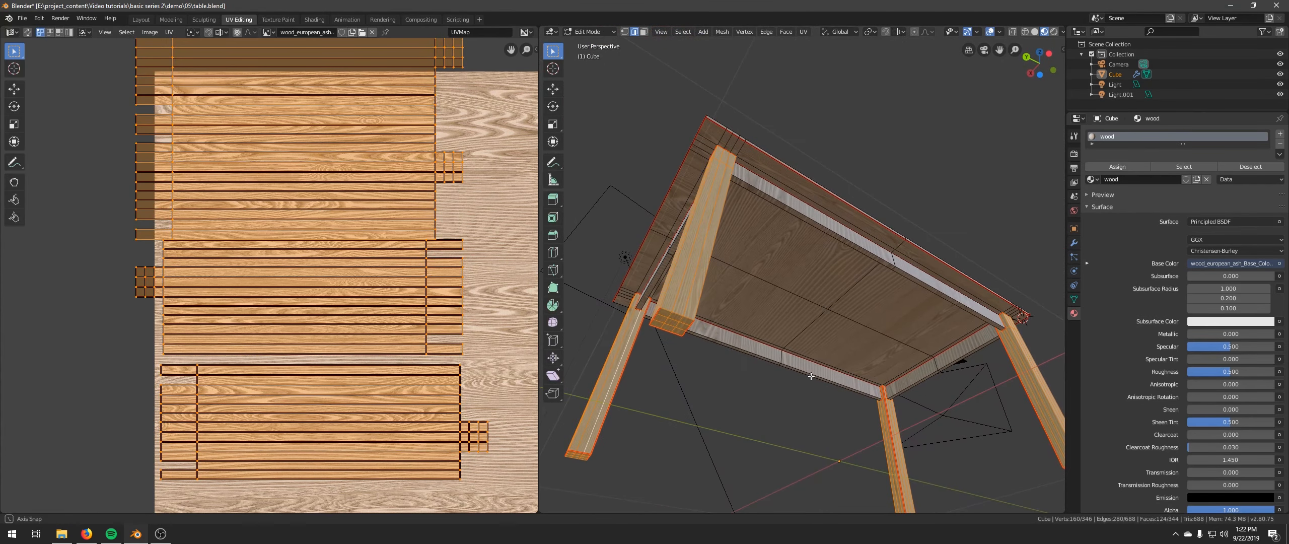
{"action": "right_click", "coordinate": [826, 288]}
{"action": "left_click", "coordinate": [836, 301]}
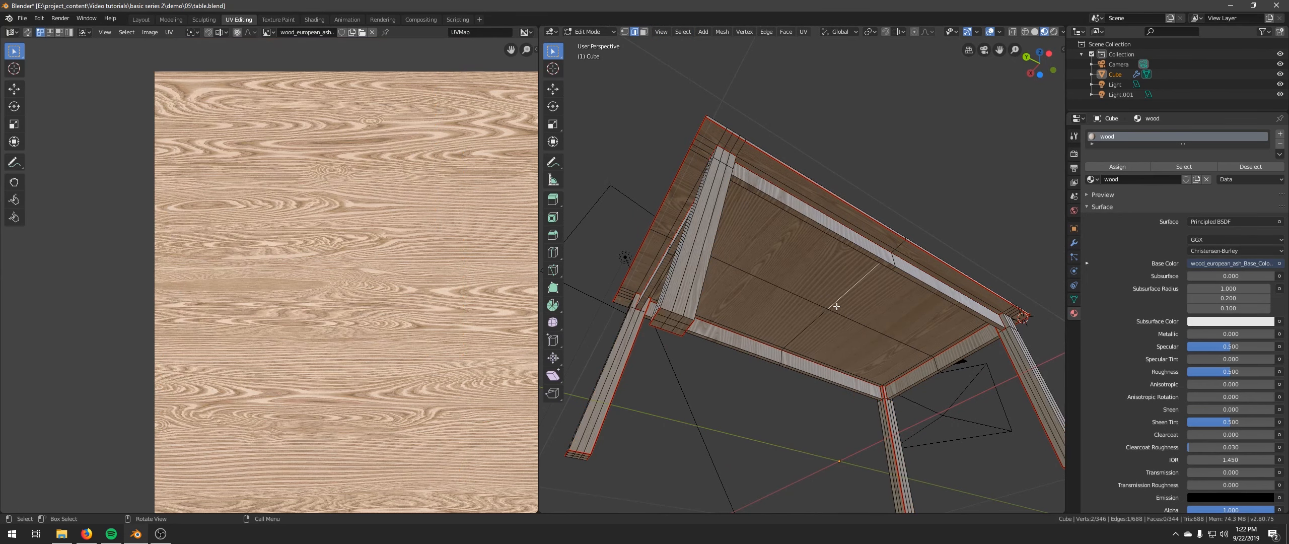
{"action": "key", "text": "ctrl+l"}
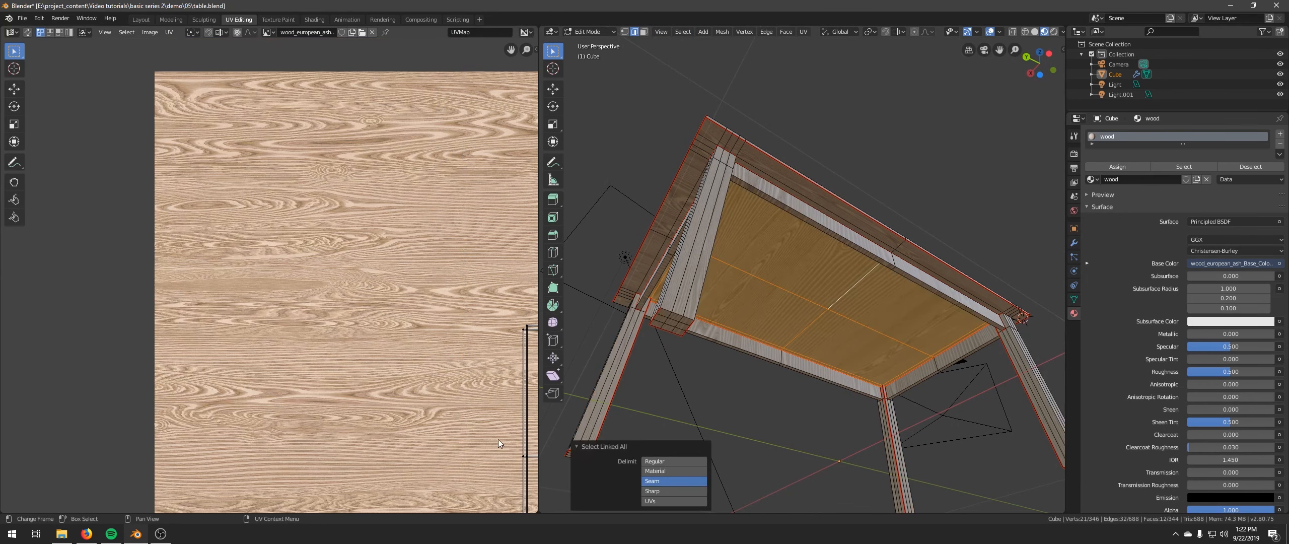
Move the underside's UV island inward on the wood image and rotate it 90 degrees
{"action": "scroll", "coordinate": [203, 338], "scroll_direction": "down", "scroll_amount": 2}
{"action": "left_click_drag", "start_coordinate": [451, 442], "coordinate": [445, 447]}
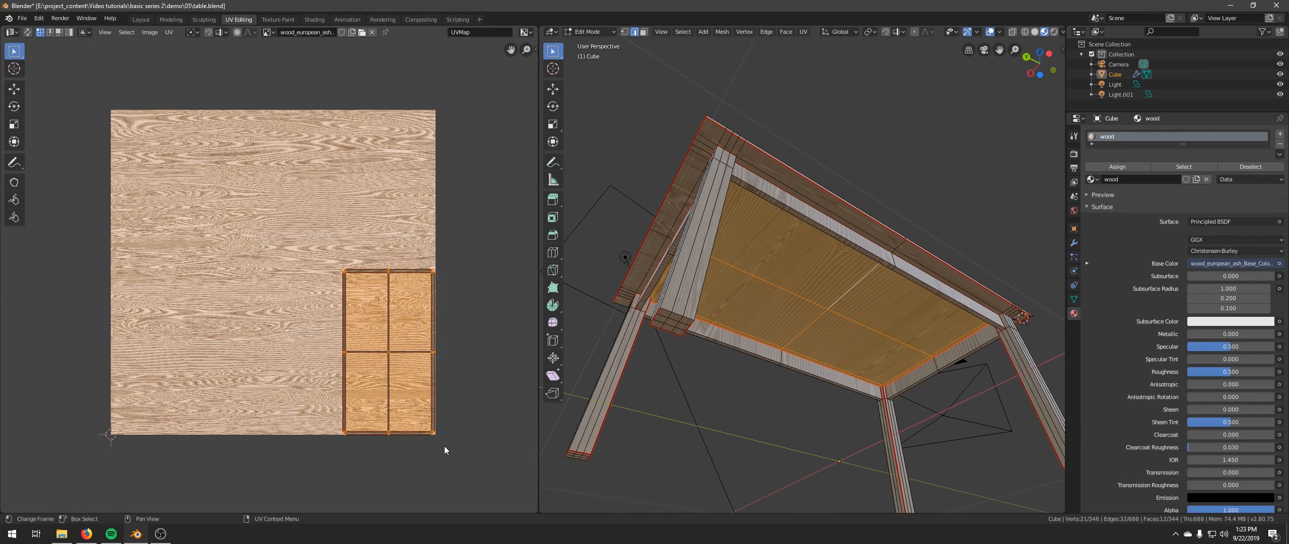
{"action": "key", "text": "g"}
{"action": "left_click", "coordinate": [355, 379]}
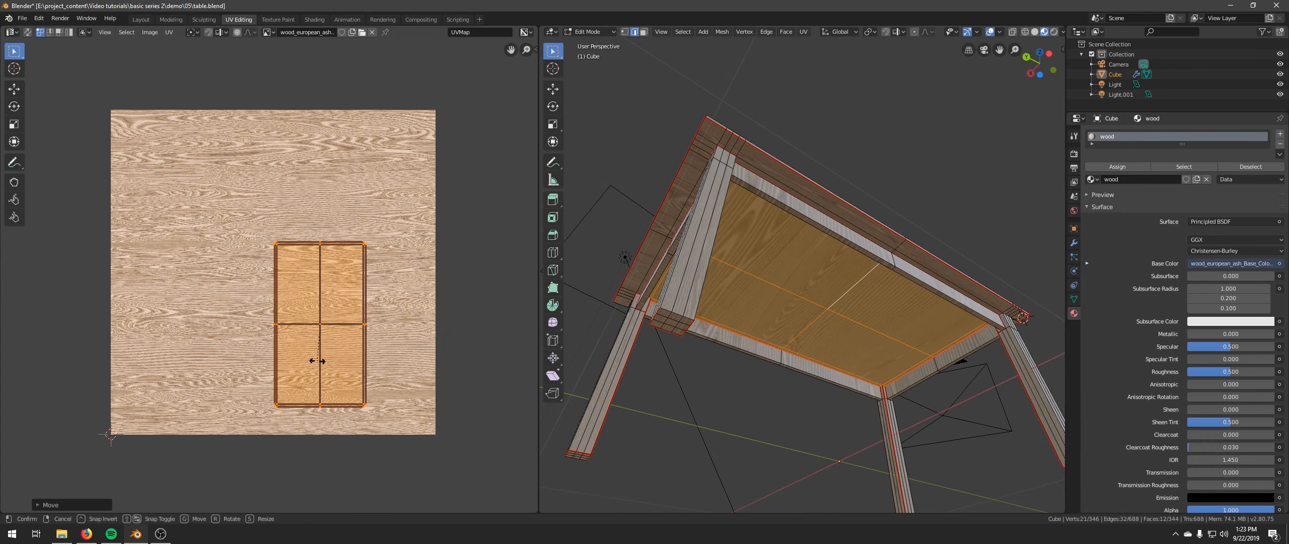
{"action": "type", "text": "r90"}
{"action": "key", "text": "Return"}
Scale the underside's UV island up by about 2.2 and shift it to start near the wood image's left edge
{"action": "key", "text": "s"}
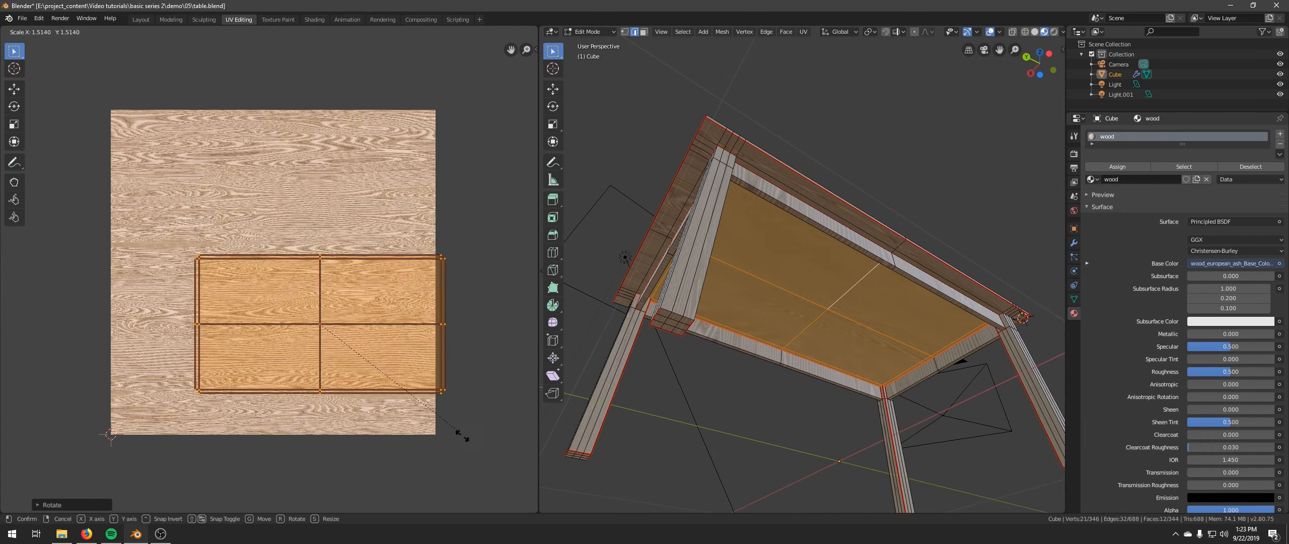
{"action": "left_click", "coordinate": [514, 488]}
{"action": "key", "text": "g"}
{"action": "left_click", "coordinate": [486, 464]}
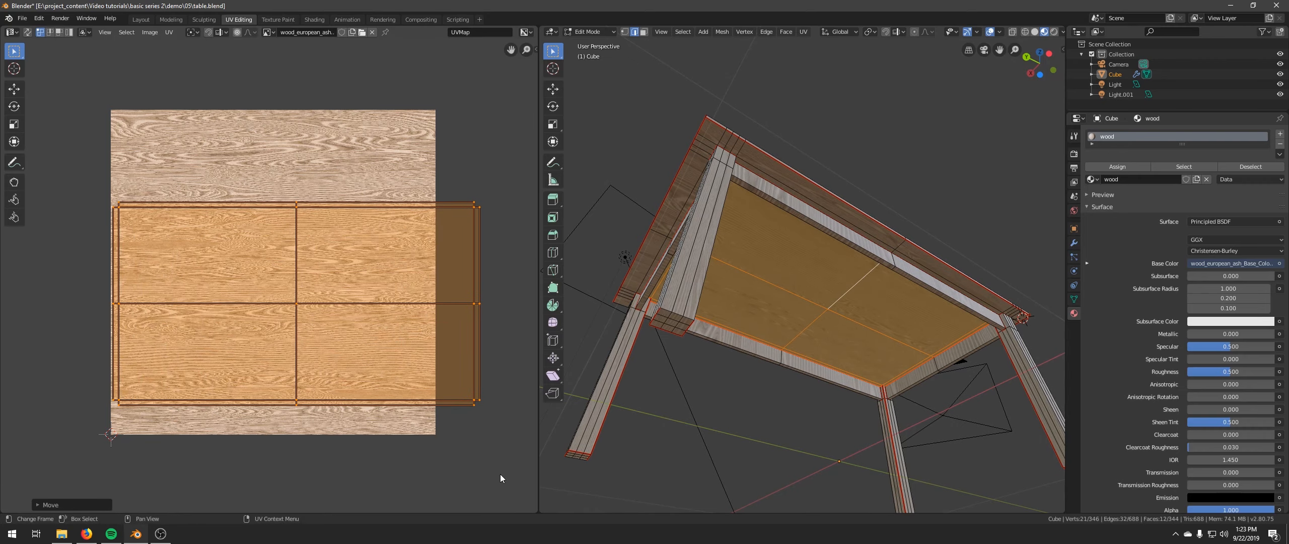
Select an edge on each of the two long apron boards and extend the selection to linked geometry up to the seams
{"action": "middle_click_drag", "start_coordinate": [715, 353], "coordinate": [791, 362]}
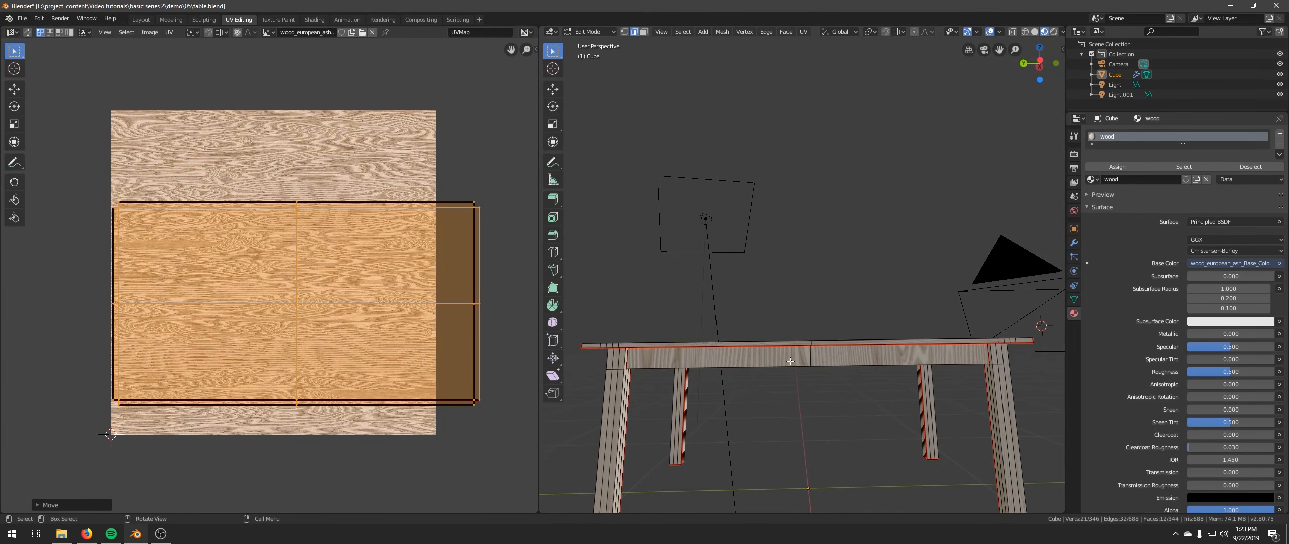
{"action": "left_click", "coordinate": [814, 361]}
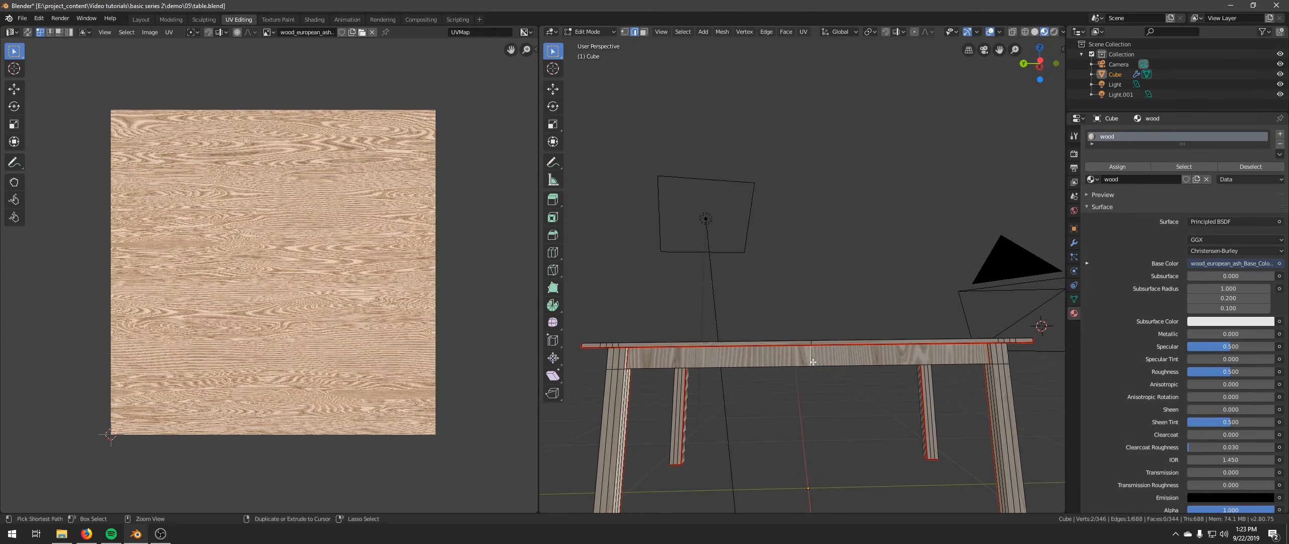
{"action": "key", "text": "ctrl+l"}
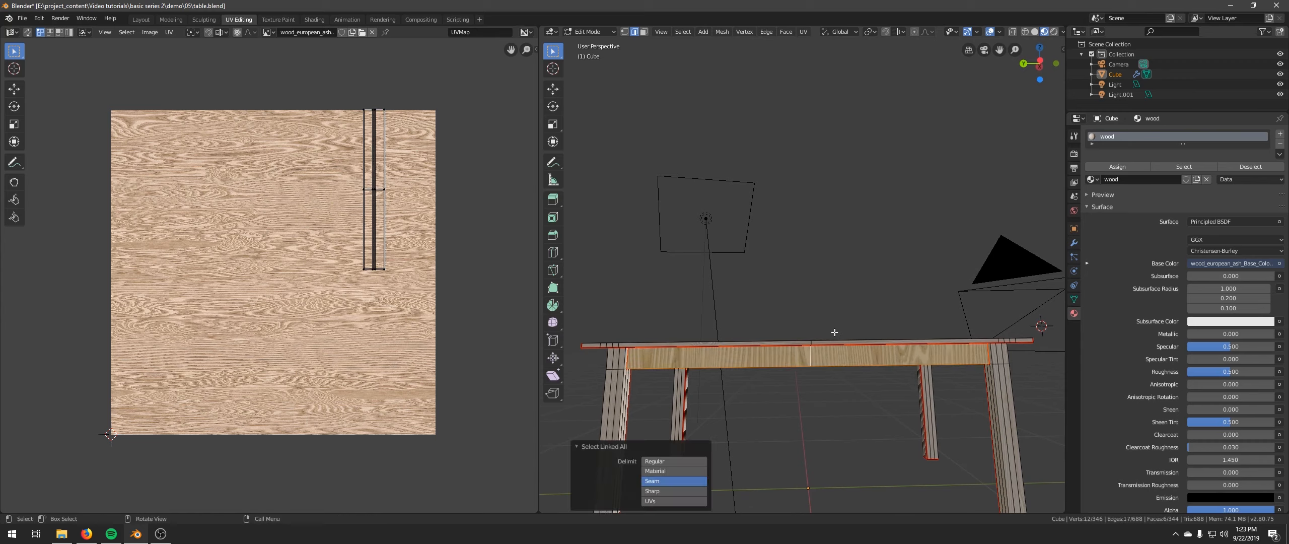
{"action": "middle_click_drag", "start_coordinate": [814, 368], "coordinate": [764, 339]}
{"action": "left_click", "coordinate": [782, 345], "text": "shift"}
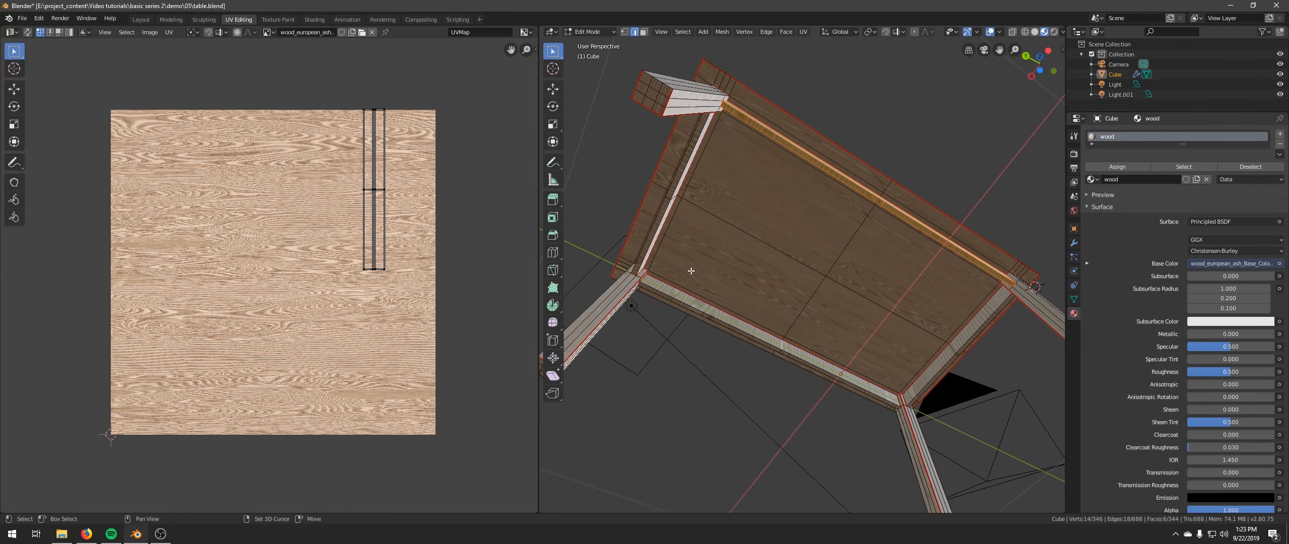
{"action": "key", "text": "ctrl+l"}
Add the two short apron boards to the selection, extending it from an edge on each to the seams
{"action": "middle_click_drag", "start_coordinate": [699, 274], "coordinate": [851, 369]}
{"action": "left_click", "coordinate": [795, 314], "text": "shift"}
{"action": "key", "text": "ctrl+l"}
{"action": "left_click", "coordinate": [851, 370], "text": "shift"}
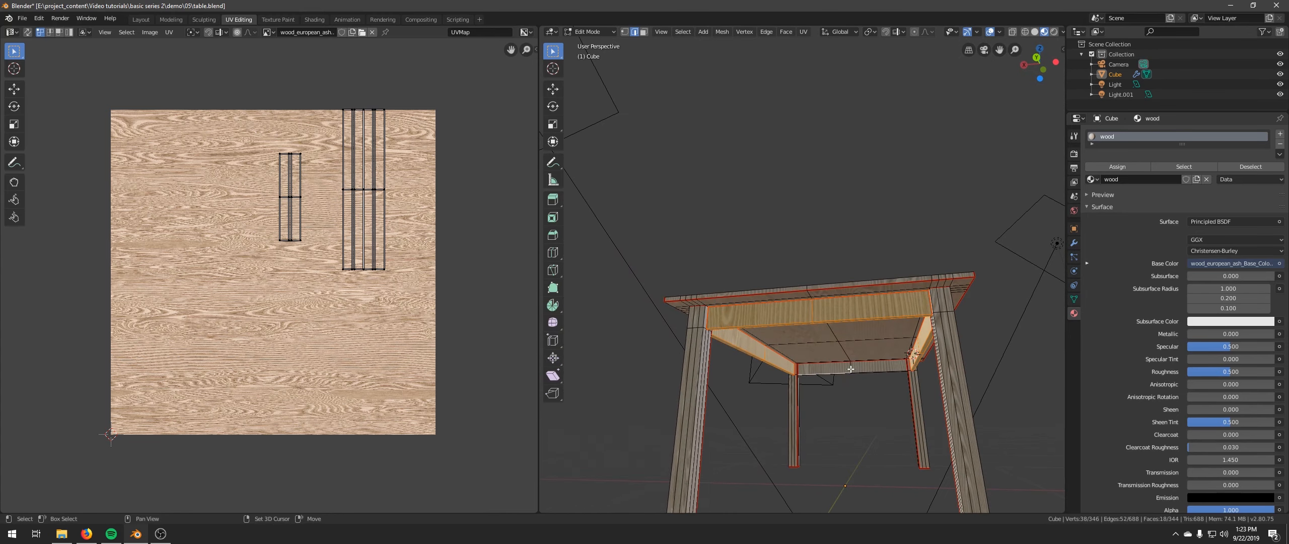
{"action": "key", "text": "ctrl+l"}
Select all the apron boards' UV islands and rotate them 90 degrees
{"action": "middle_click_drag", "start_coordinate": [383, 161], "coordinate": [383, 217]}
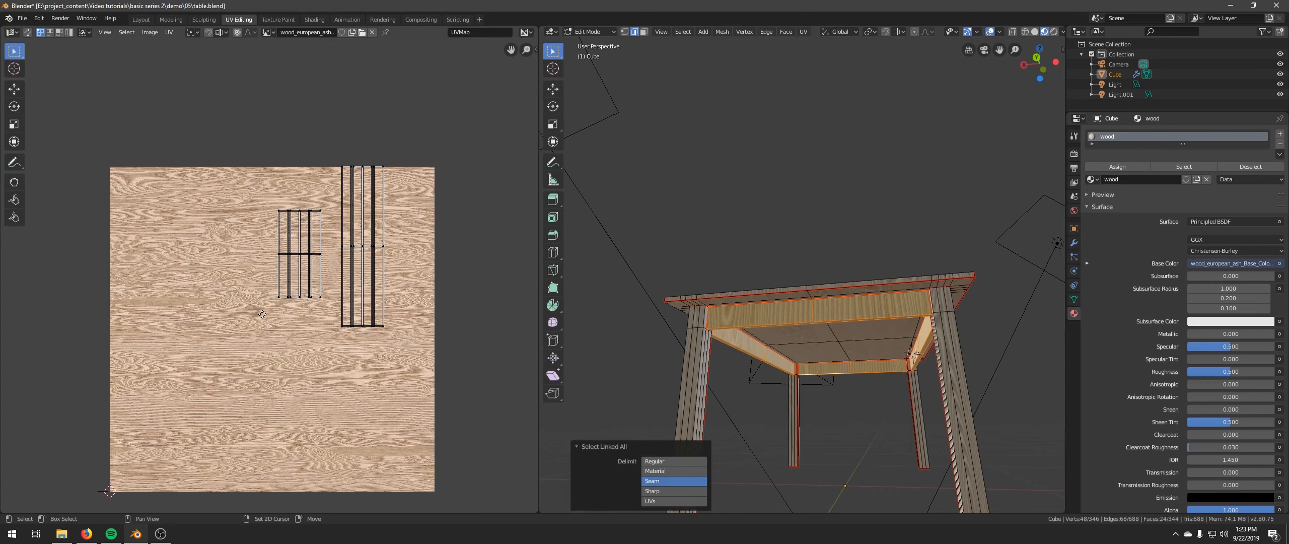
{"action": "key", "text": "a"}
{"action": "key", "text": "r"}
{"action": "key", "text": "9"}
{"action": "key", "text": "0"}
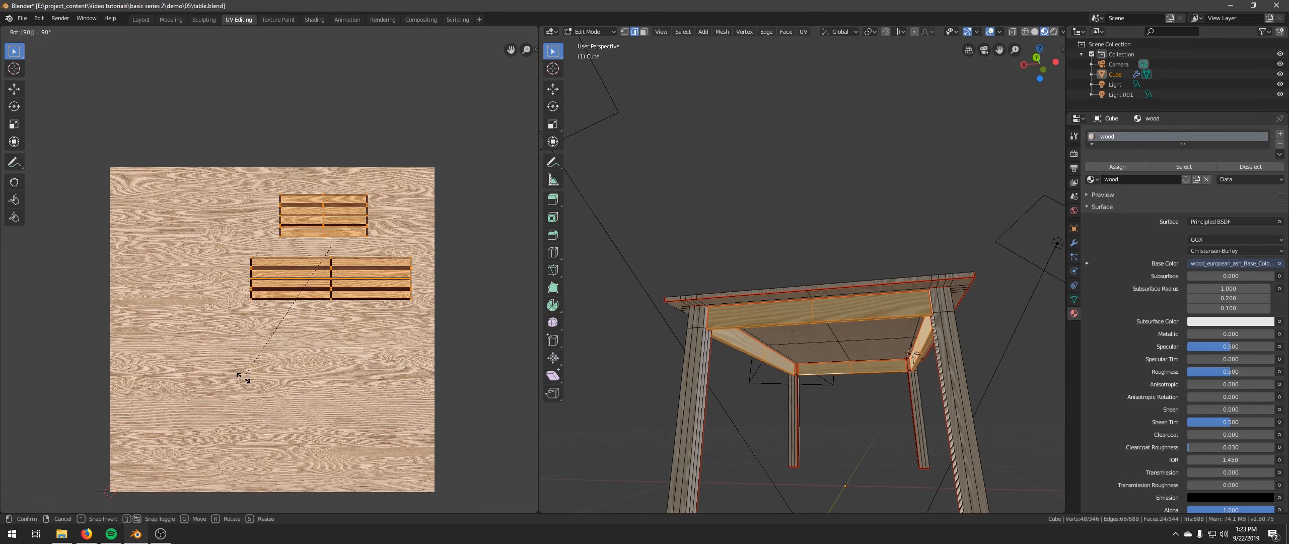
{"action": "key", "text": "Return"}
Scale the apron boards' UV islands up by about 2.2 in total and move them down over the wood image
{"action": "key", "text": "s"}
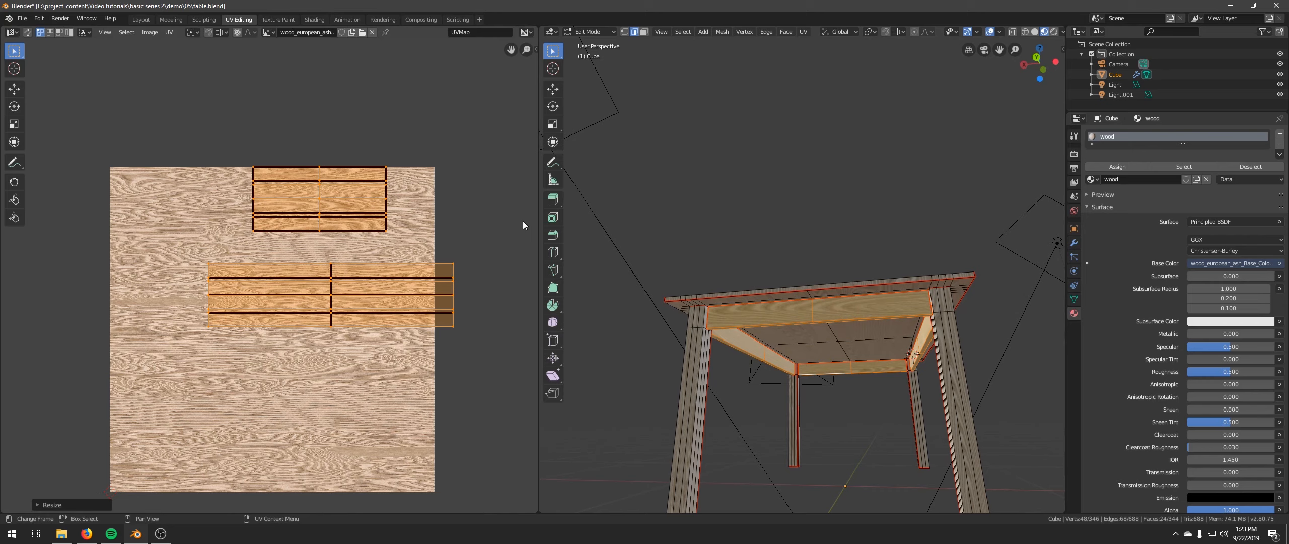
{"action": "key", "text": "s"}
{"action": "left_click", "coordinate": [1, 123]}
{"action": "key", "text": "g"}
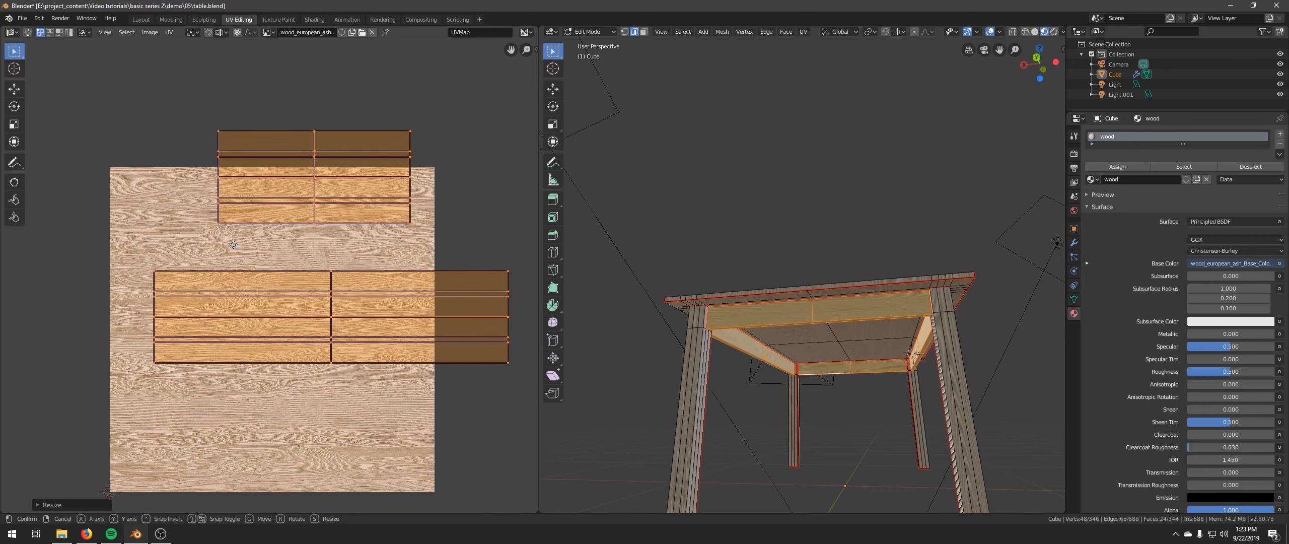
{"action": "left_click", "coordinate": [88, 221]}
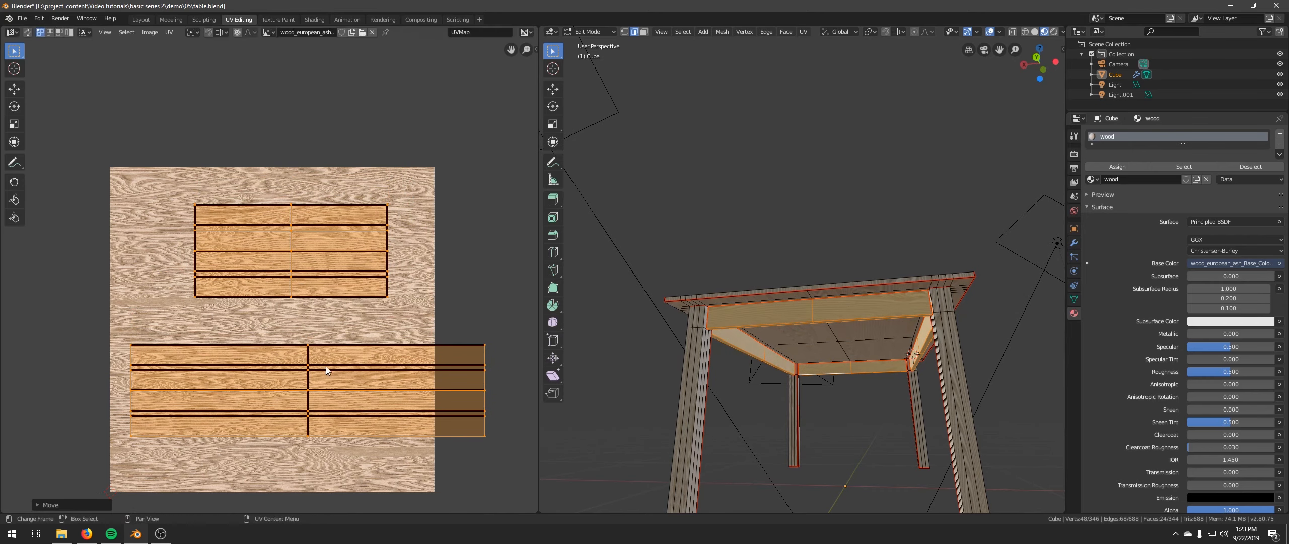
Switch to Object Mode and examine the wood grain on the whole table from above
{"action": "left_click", "coordinate": [443, 297]}
{"action": "middle_click_drag", "start_coordinate": [903, 259], "coordinate": [780, 252]}
{"action": "key", "text": "Tab"}
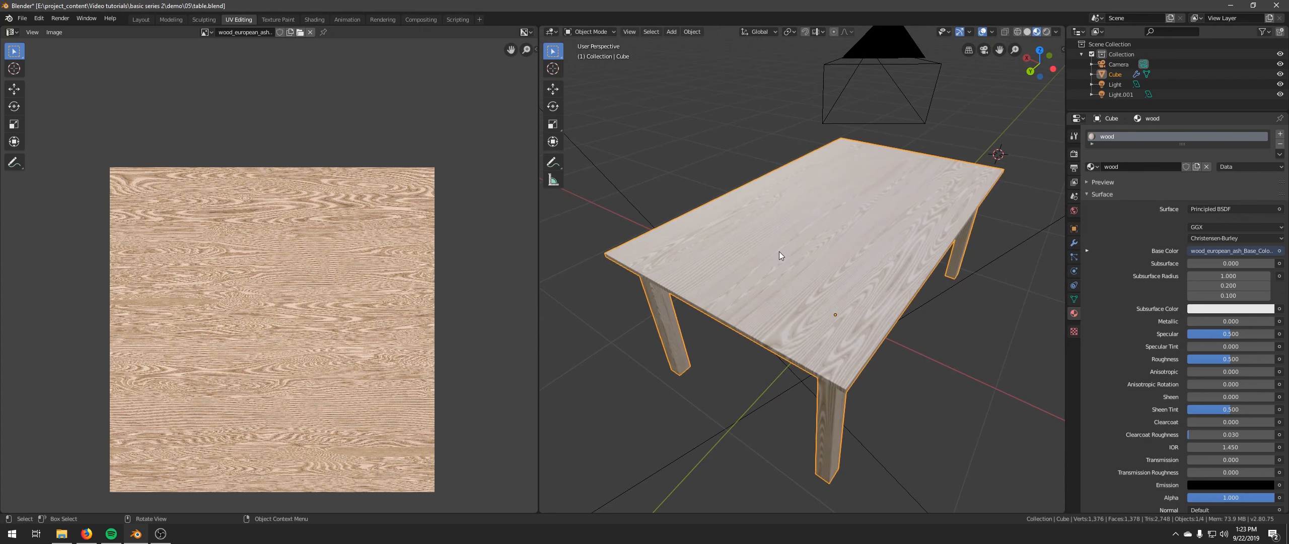